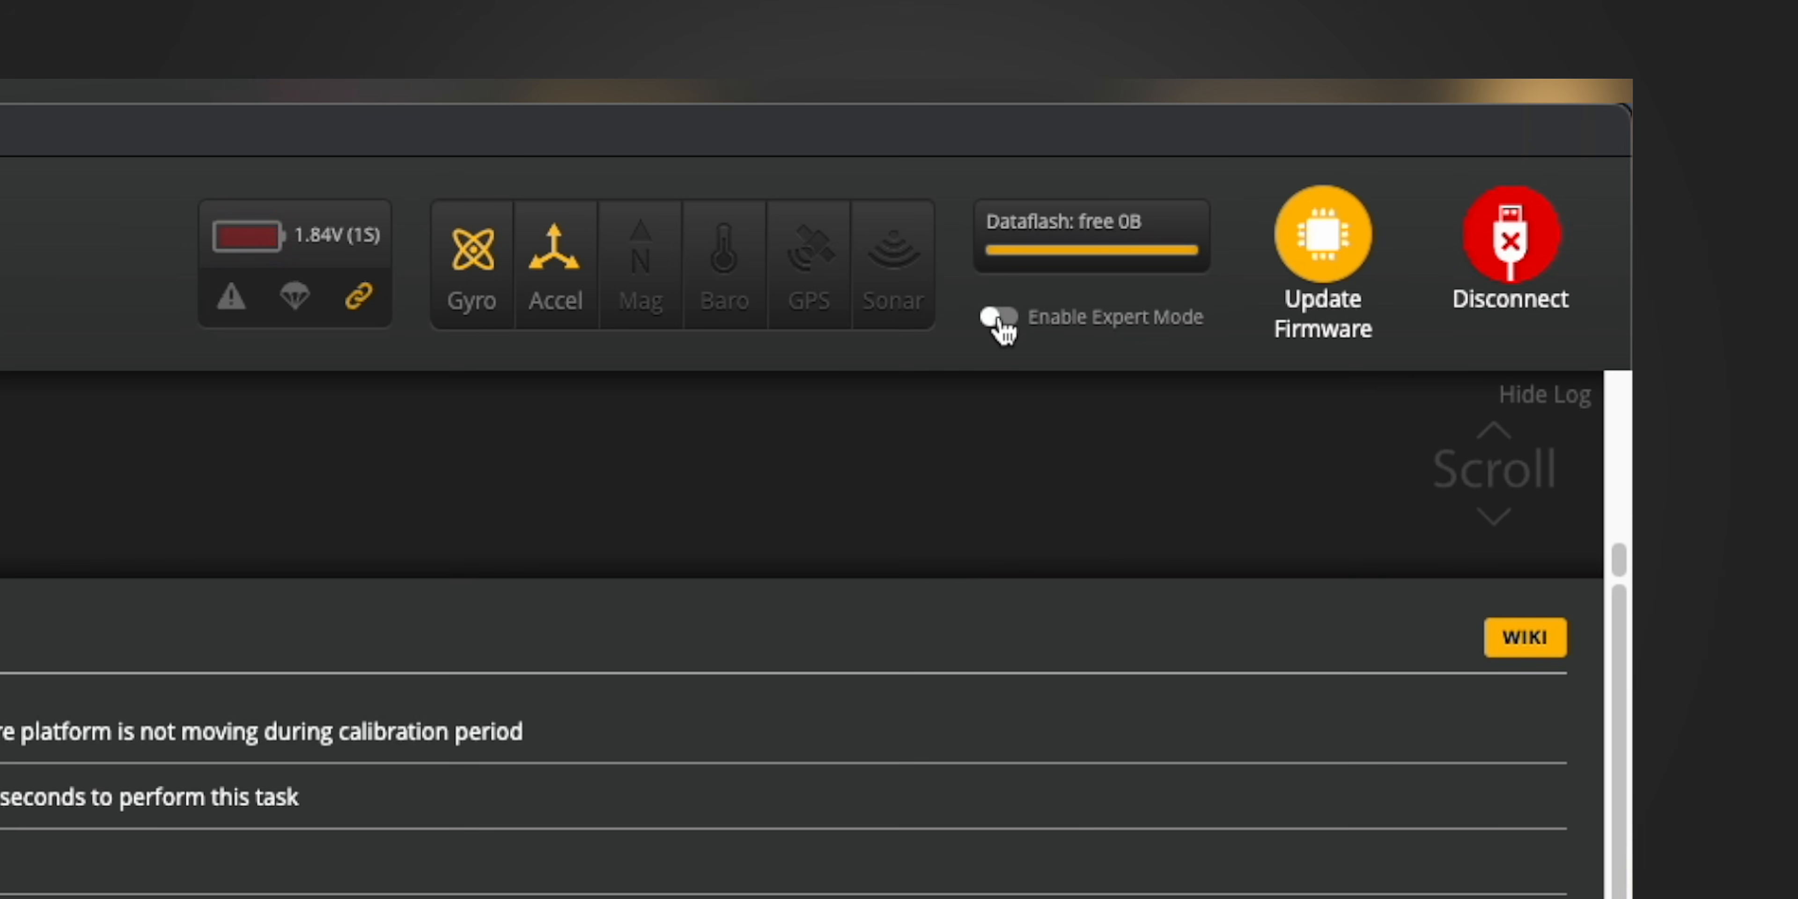
# - Enable Expert Mode and calibrate the flight controller's accelerometer
pyautogui.click(1000, 320)
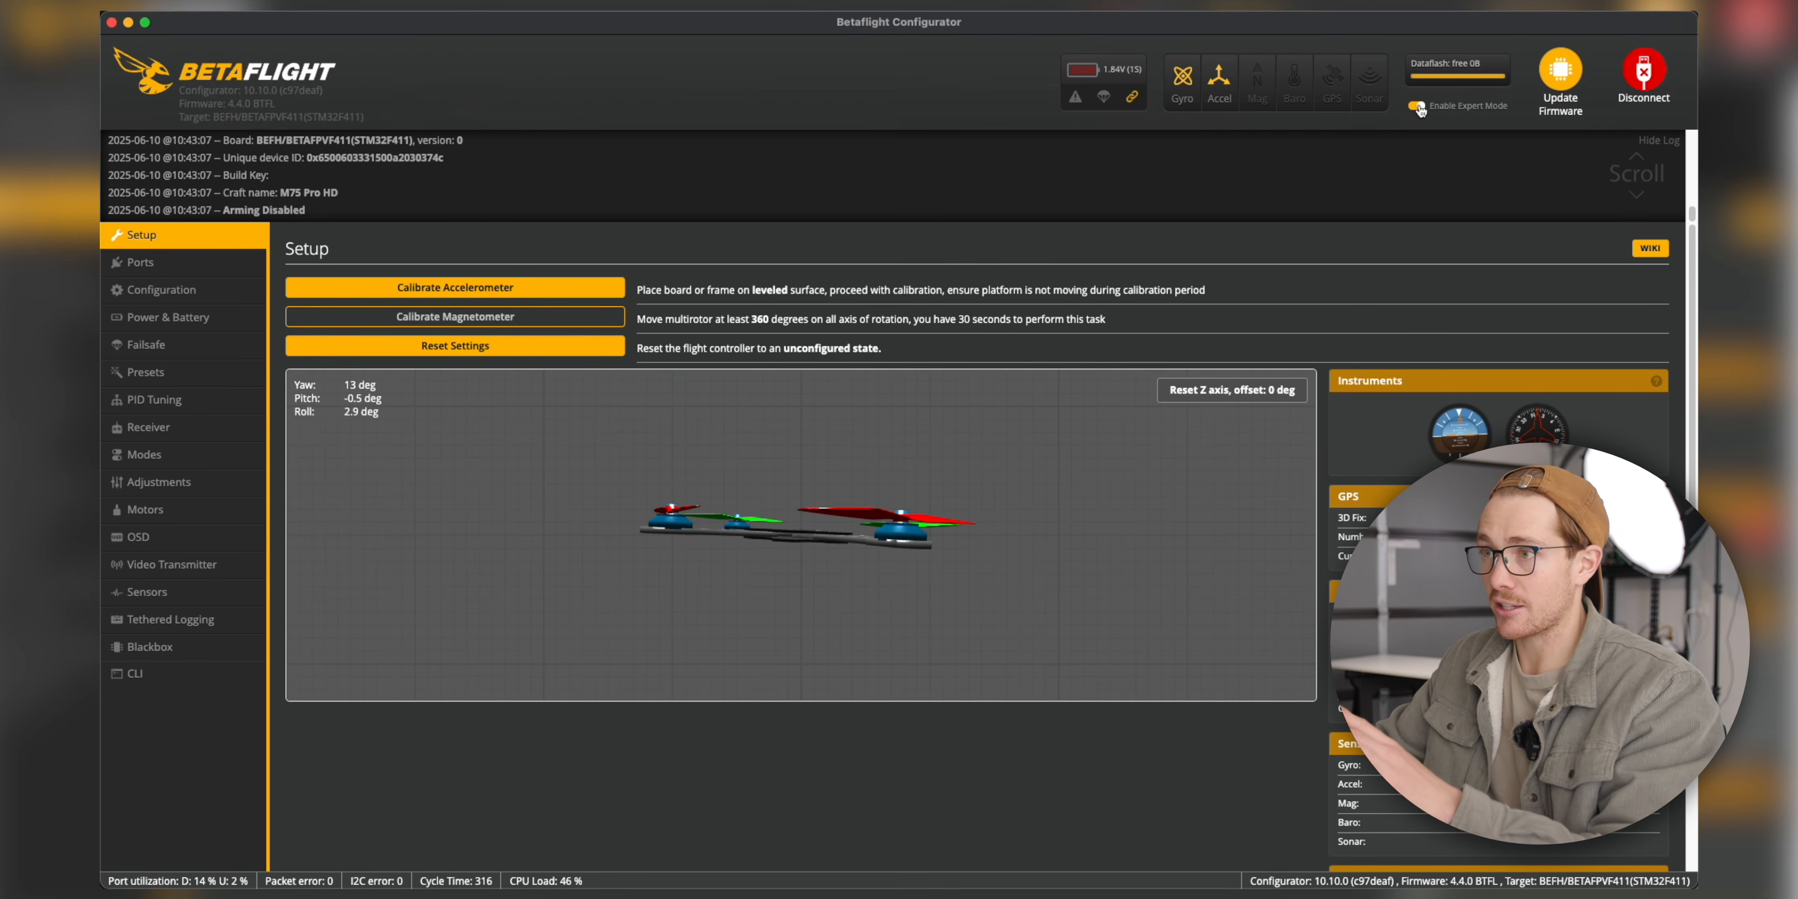
pyautogui.click(1417, 107)
pyautogui.click(1417, 106)
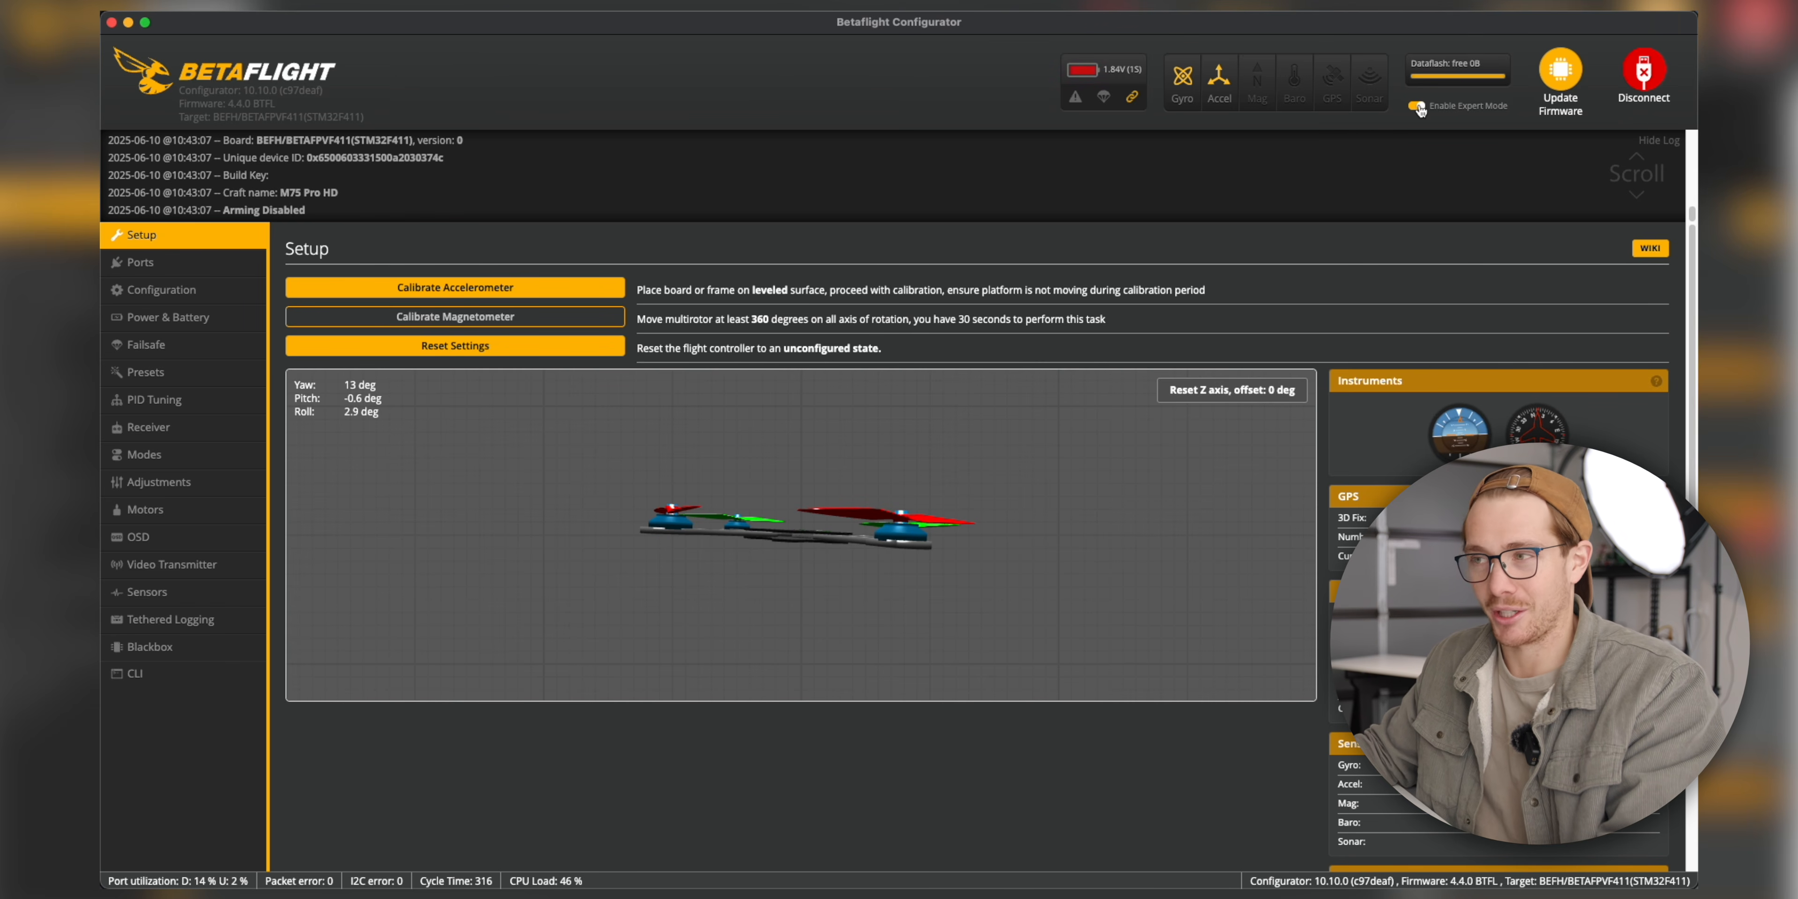
pyautogui.click(1420, 107)
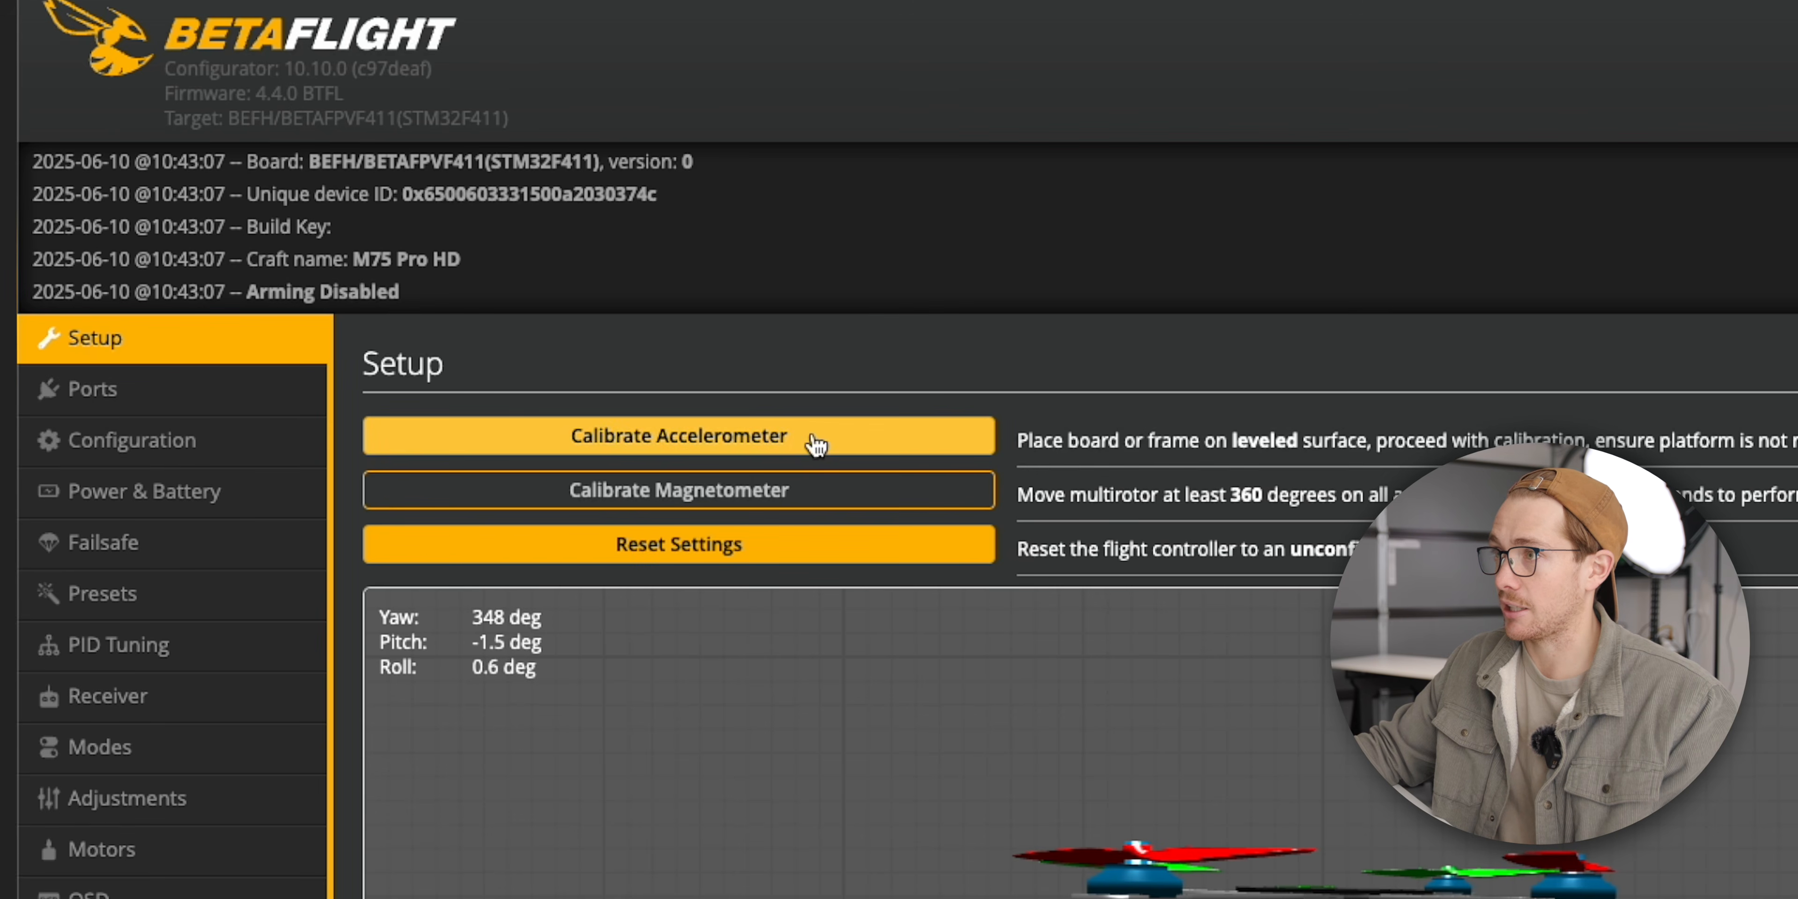
pyautogui.click(824, 444)
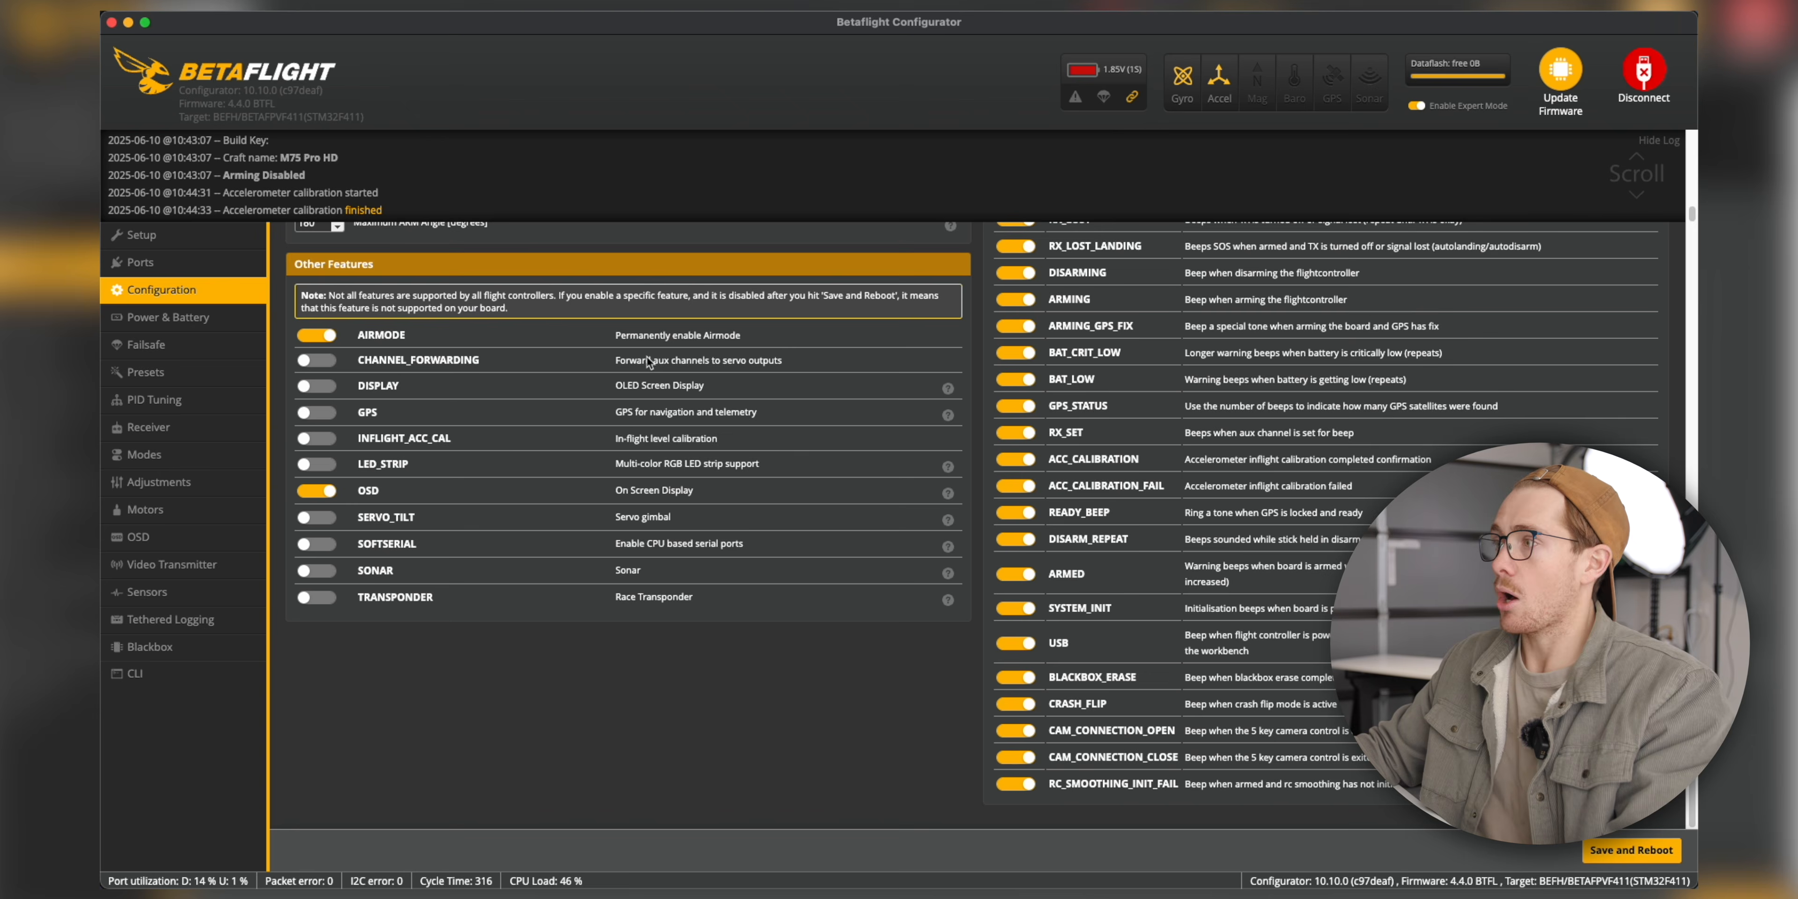
# - Replace the craft name with a personalized one and enter the pilot's full name in the Personalization settings
pyautogui.scroll(10, 718, 419)
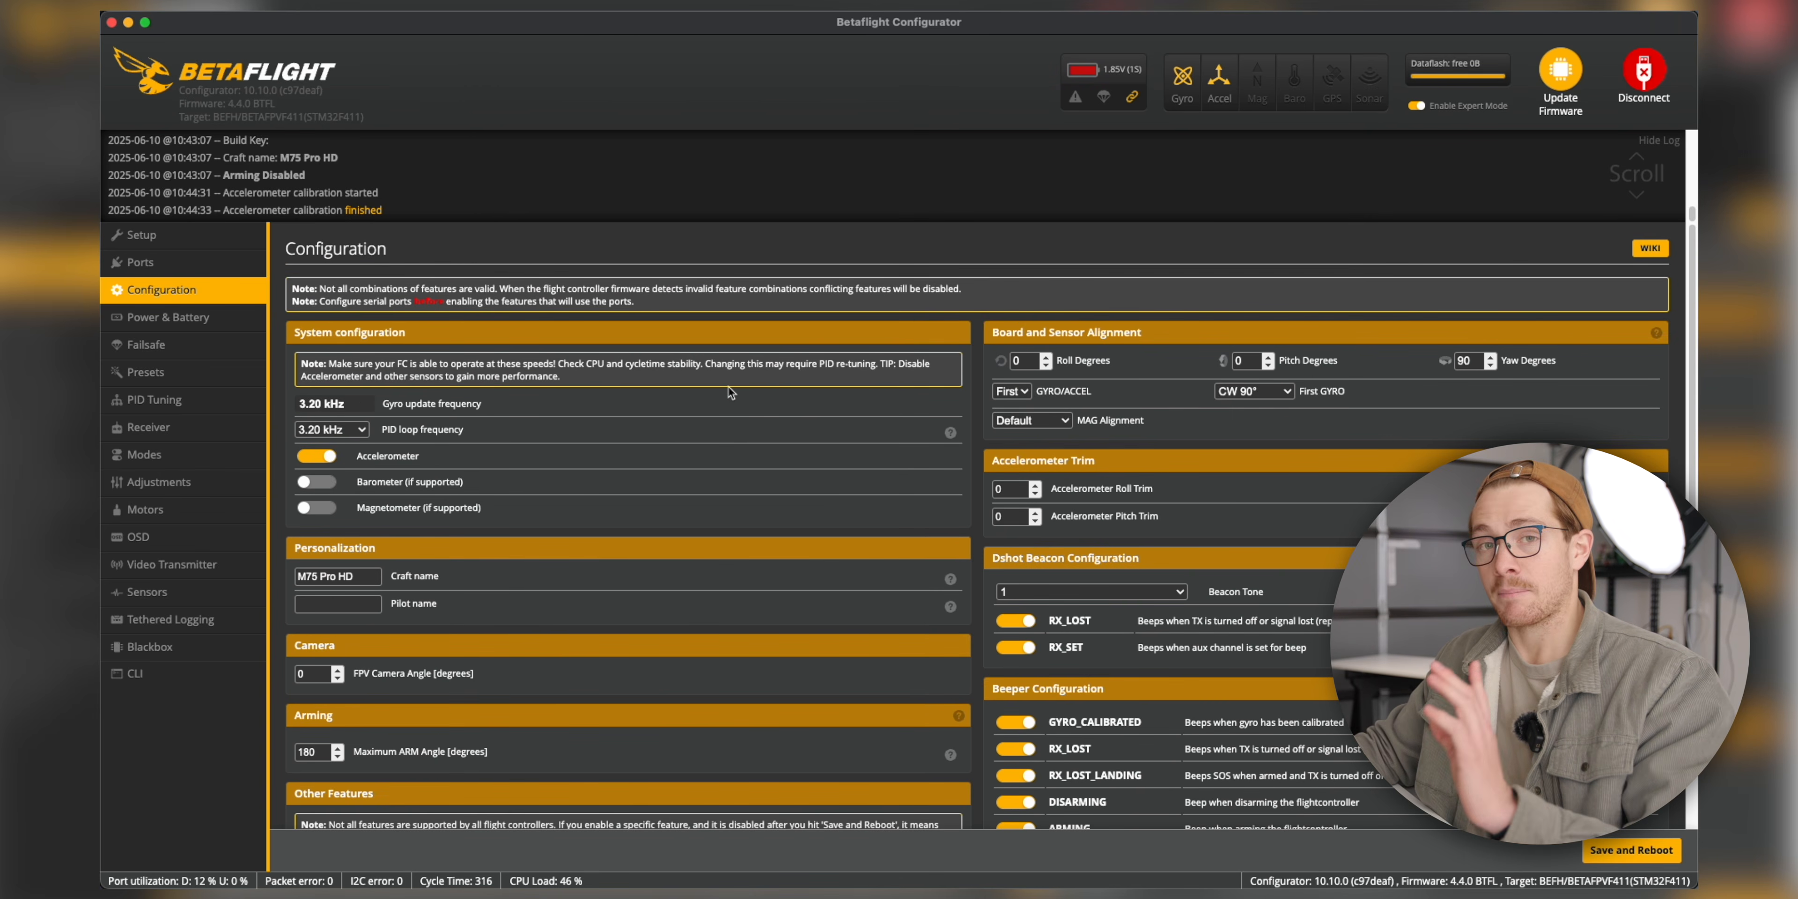
pyautogui.scroll(-2, 714, 445)
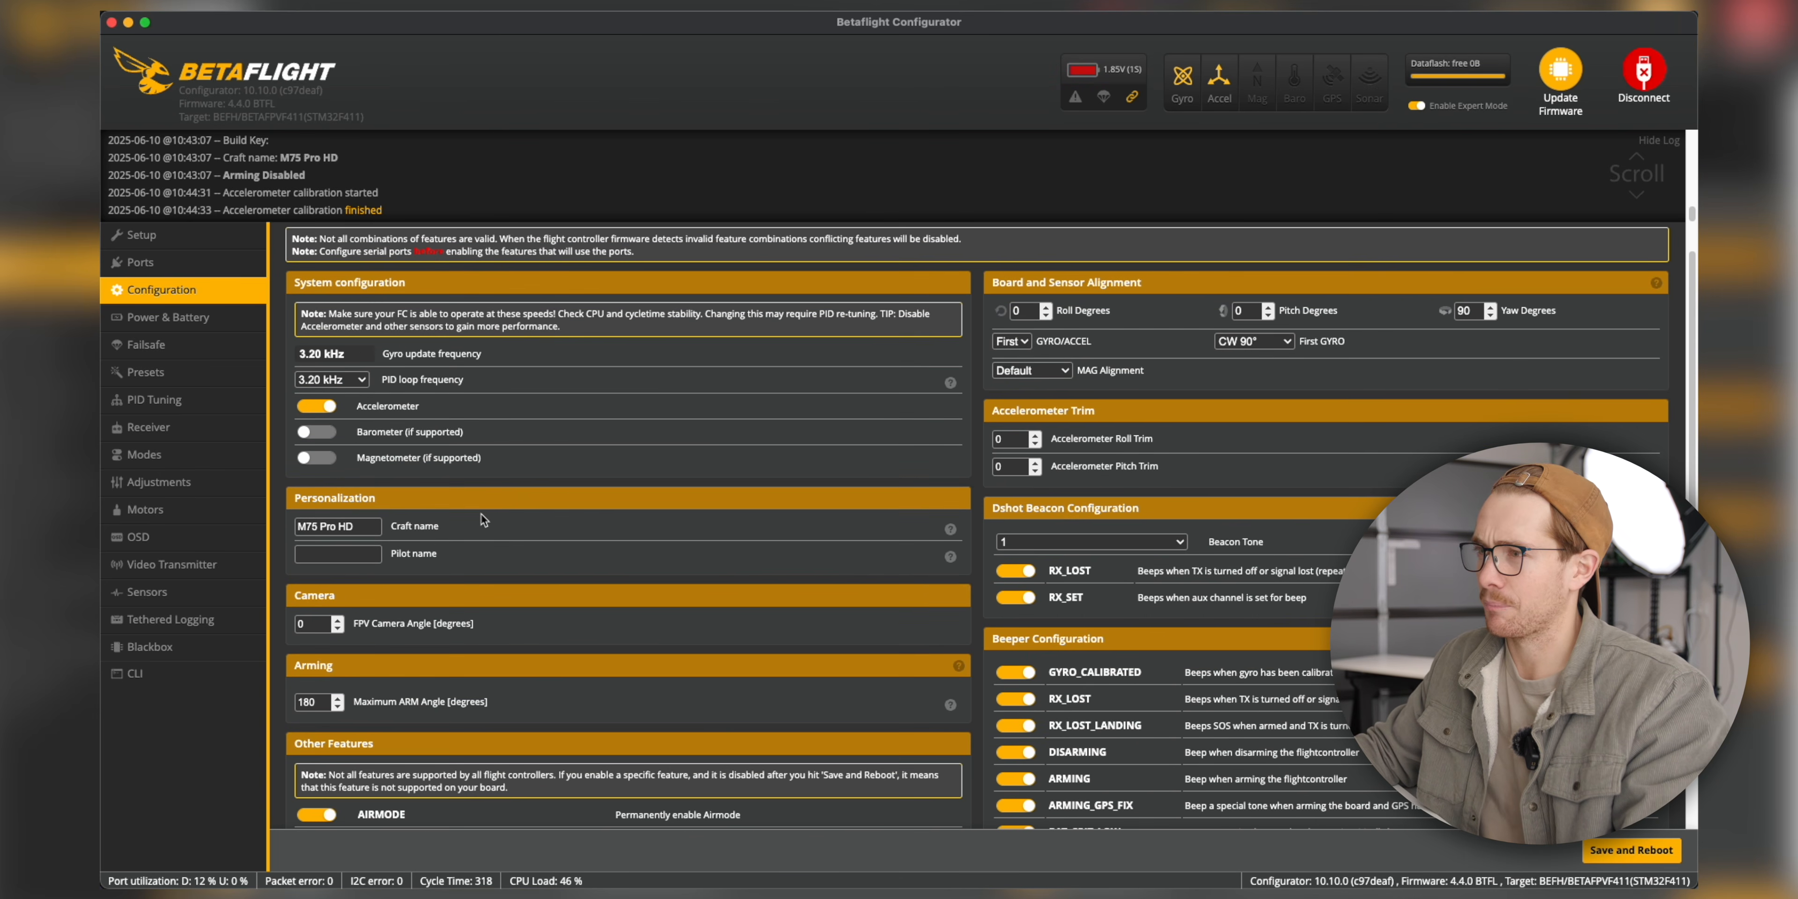
pyautogui.tripleClick(371, 523)
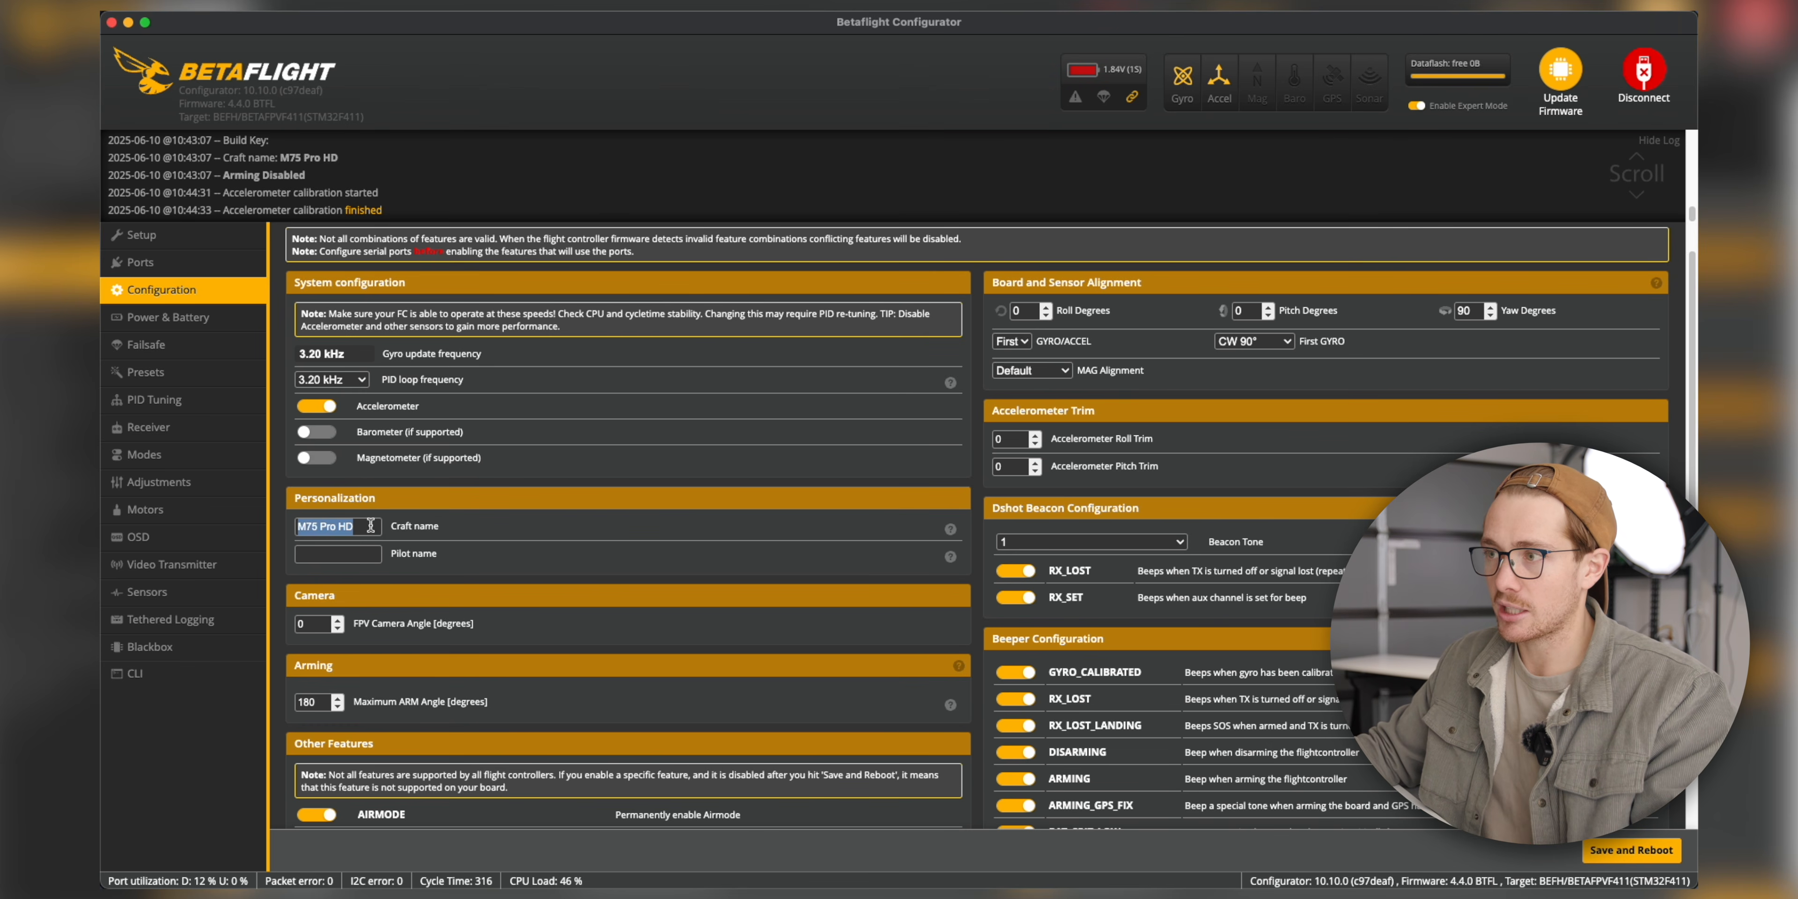
pyautogui.write('Brodies Sick ')
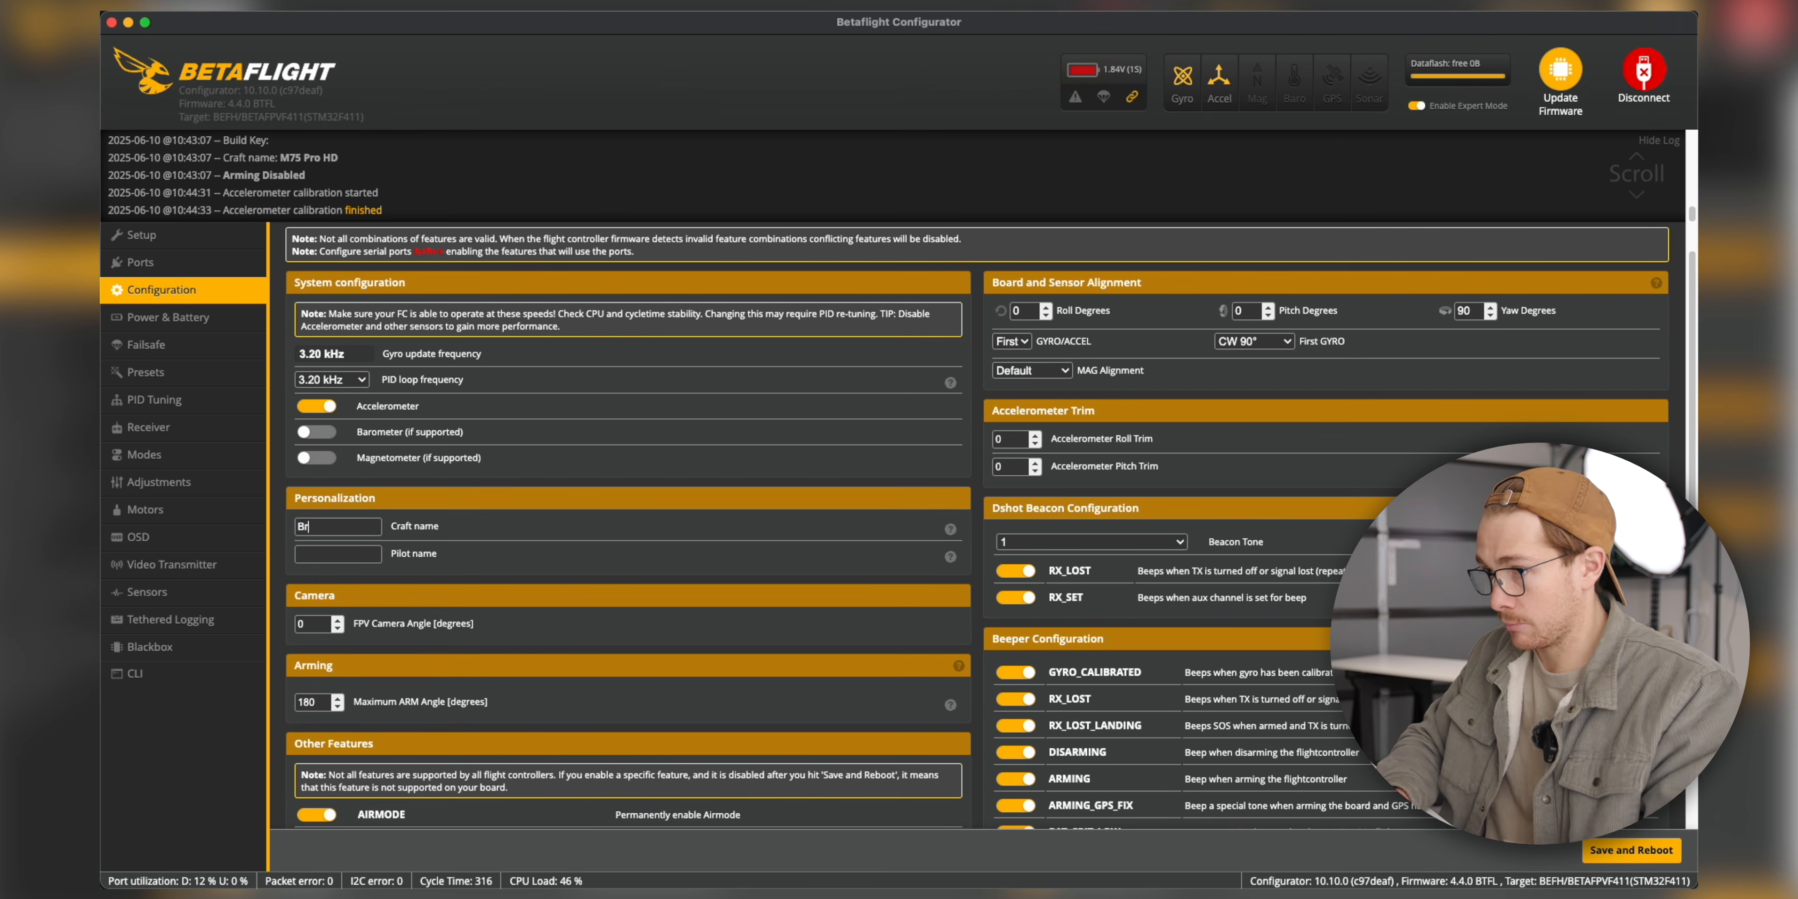
pyautogui.write('As')
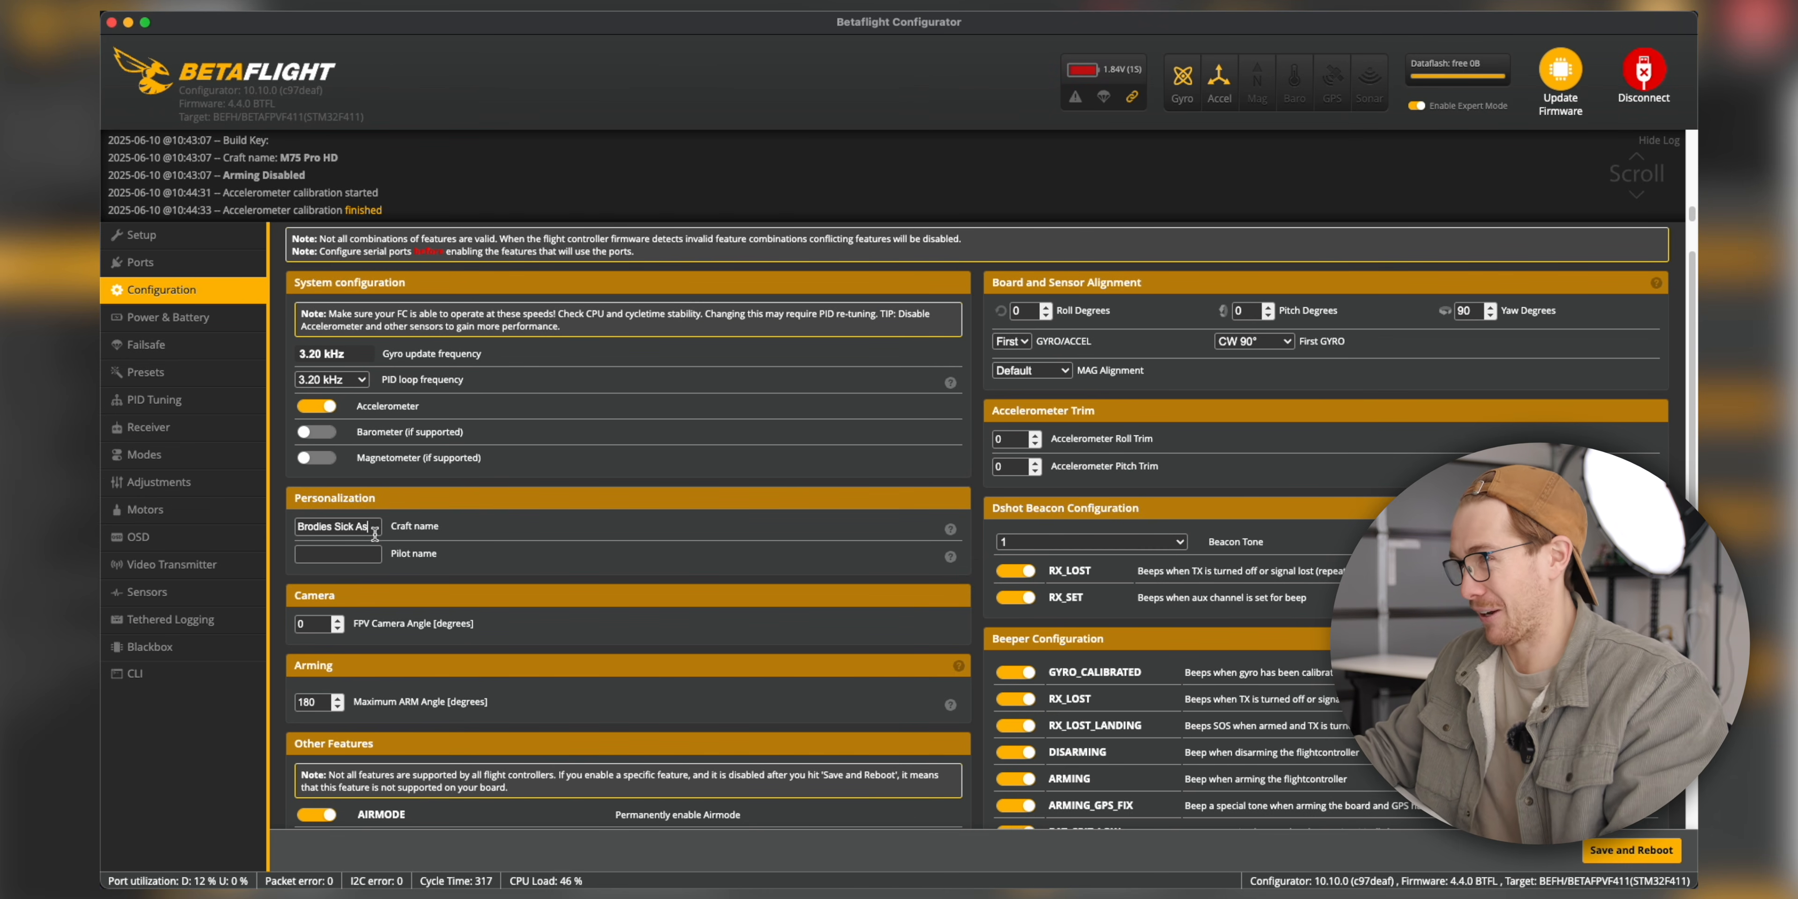
pyautogui.click(359, 554)
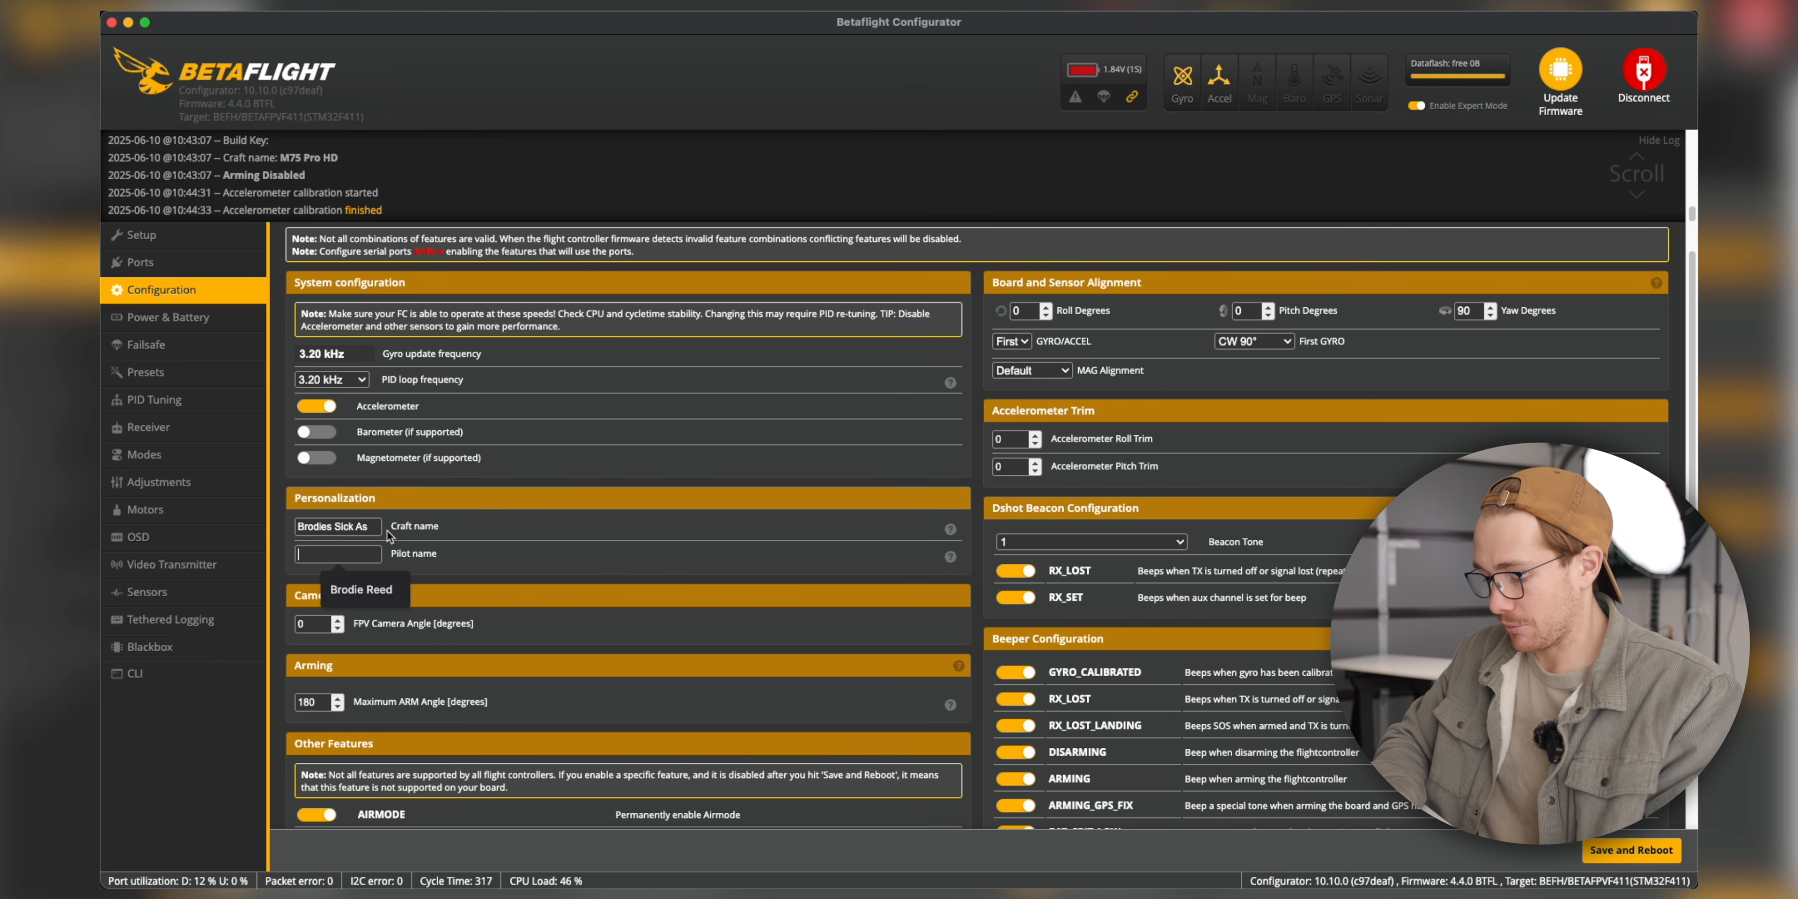
pyautogui.write('Brodie Reed')
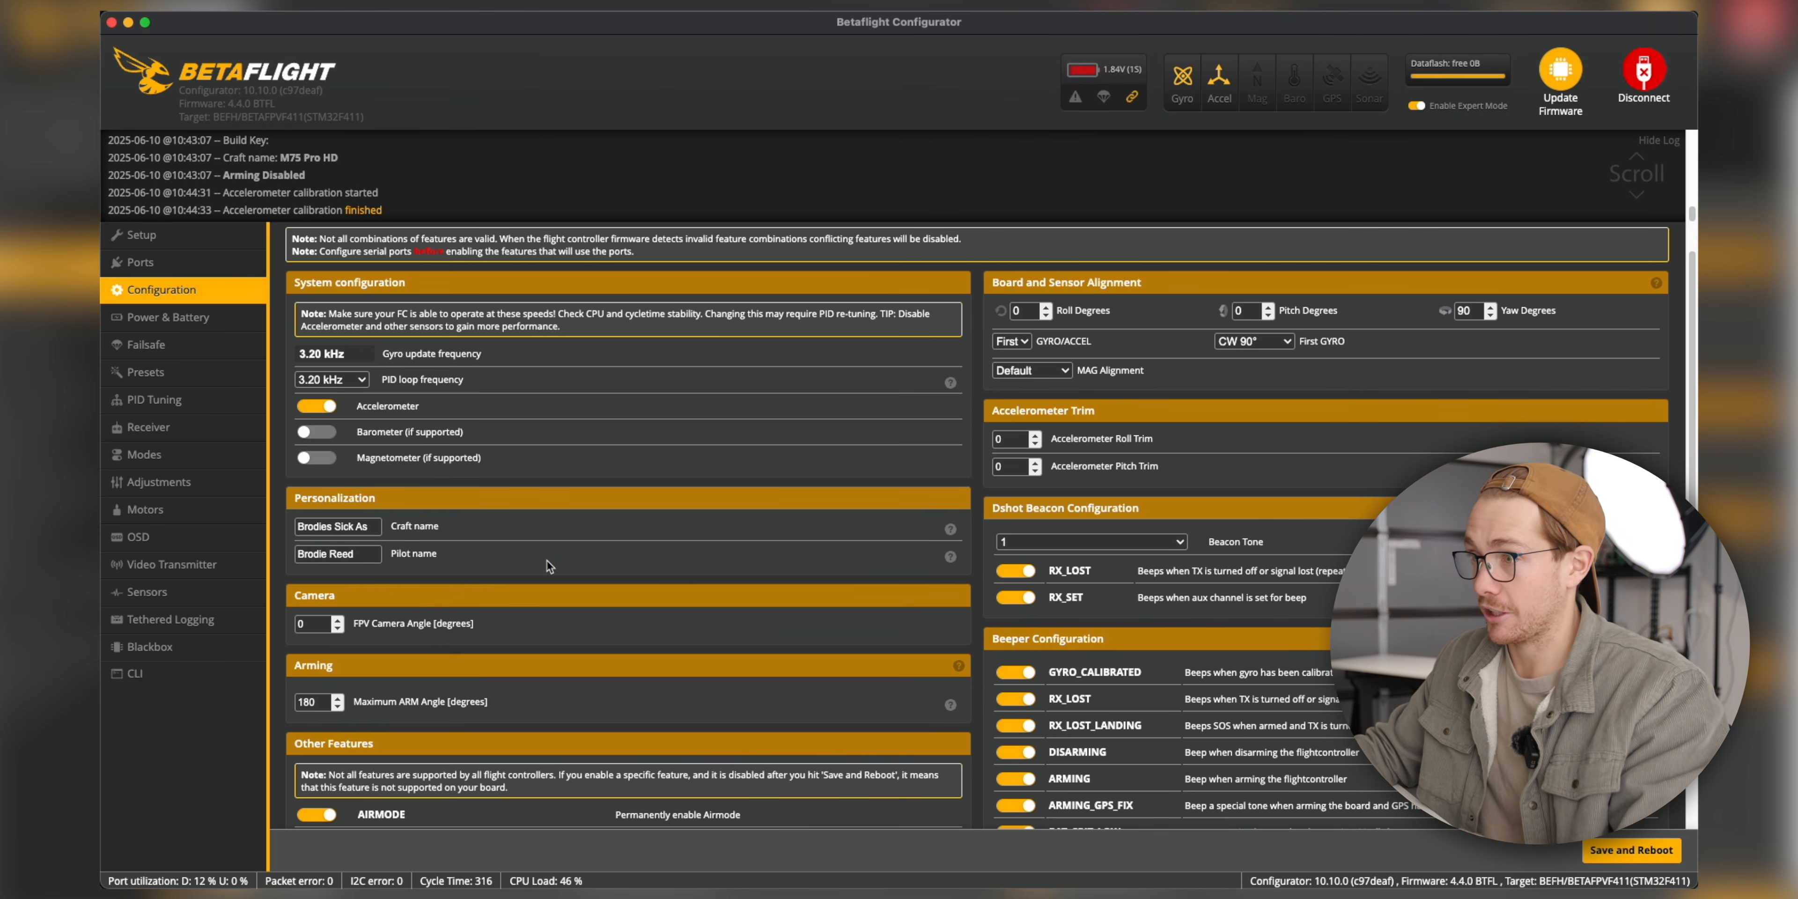
# - Try a different maximum ARM angle in the Arming settings and restore it to 180 degrees
pyautogui.scroll(-1, 549, 562)
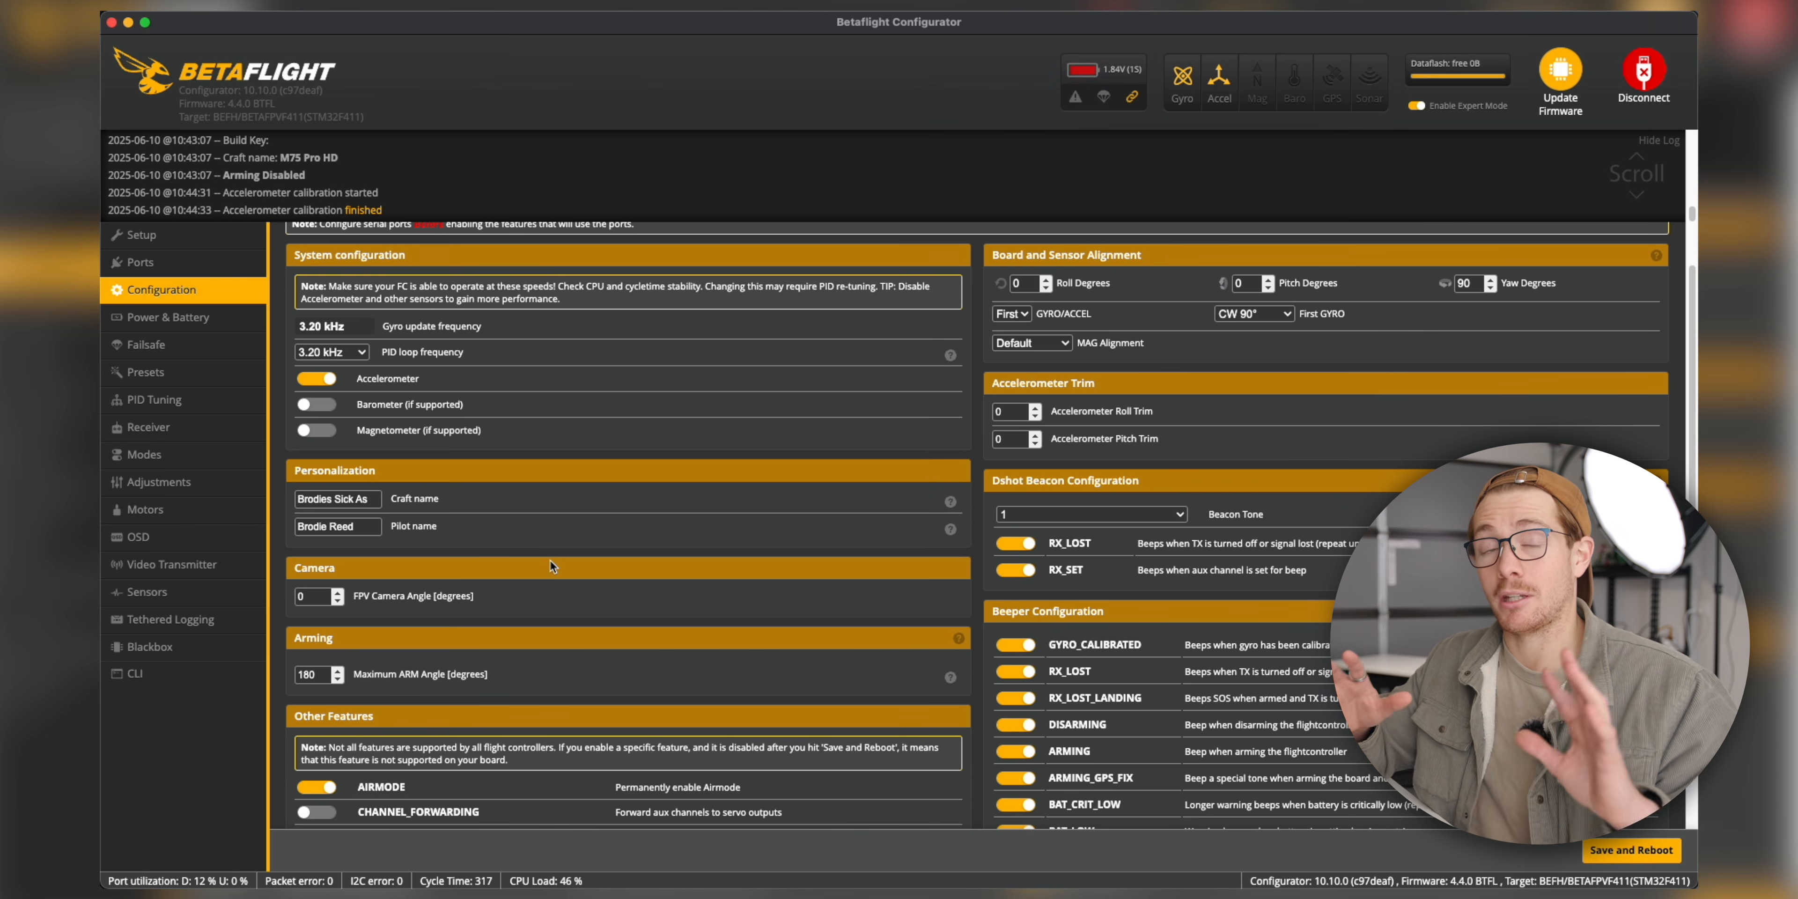
pyautogui.scroll(-4, 550, 561)
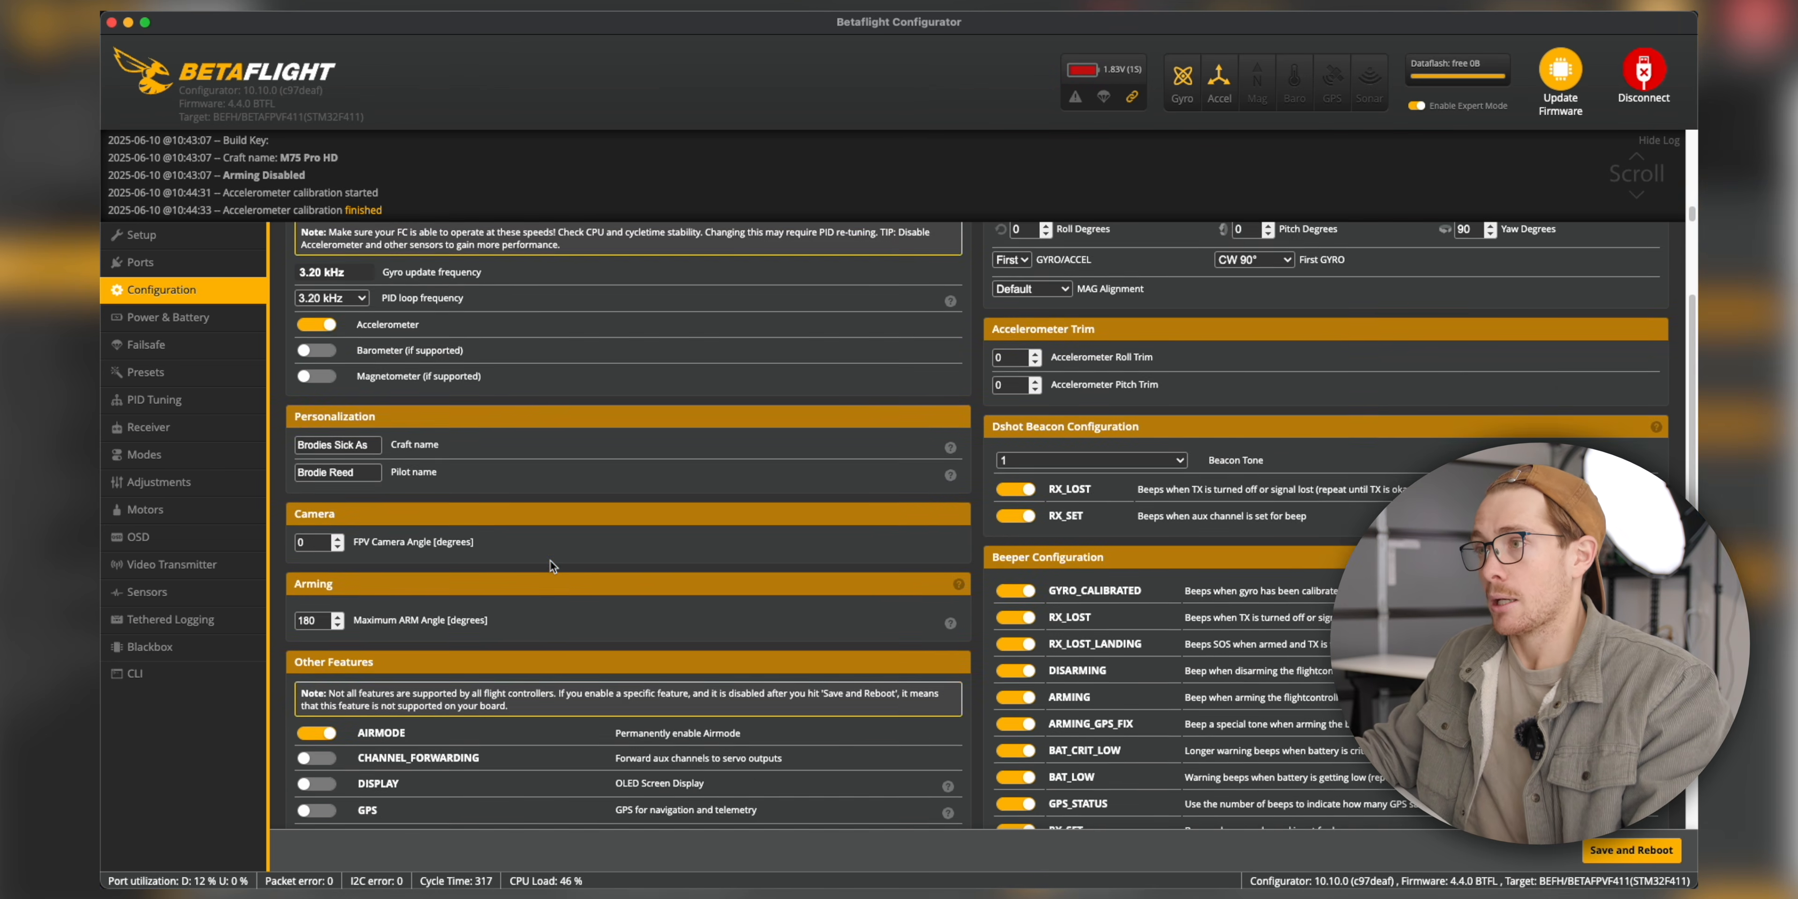
pyautogui.scroll(-6, 579, 523)
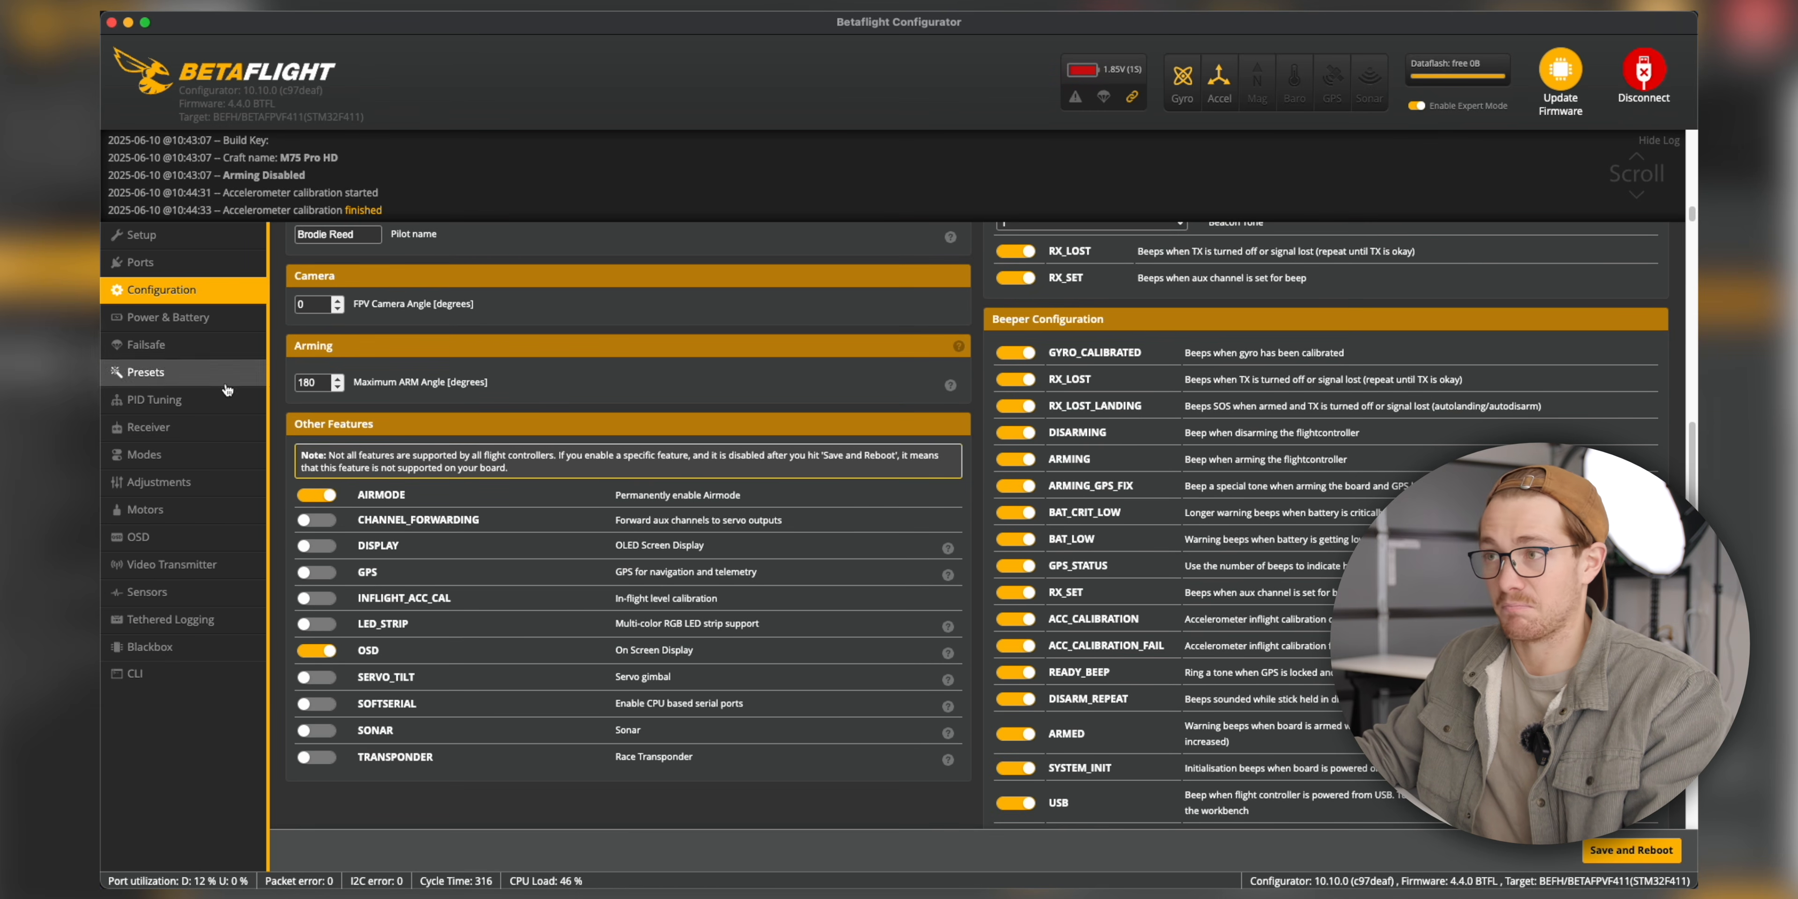
pyautogui.doubleClick(323, 382)
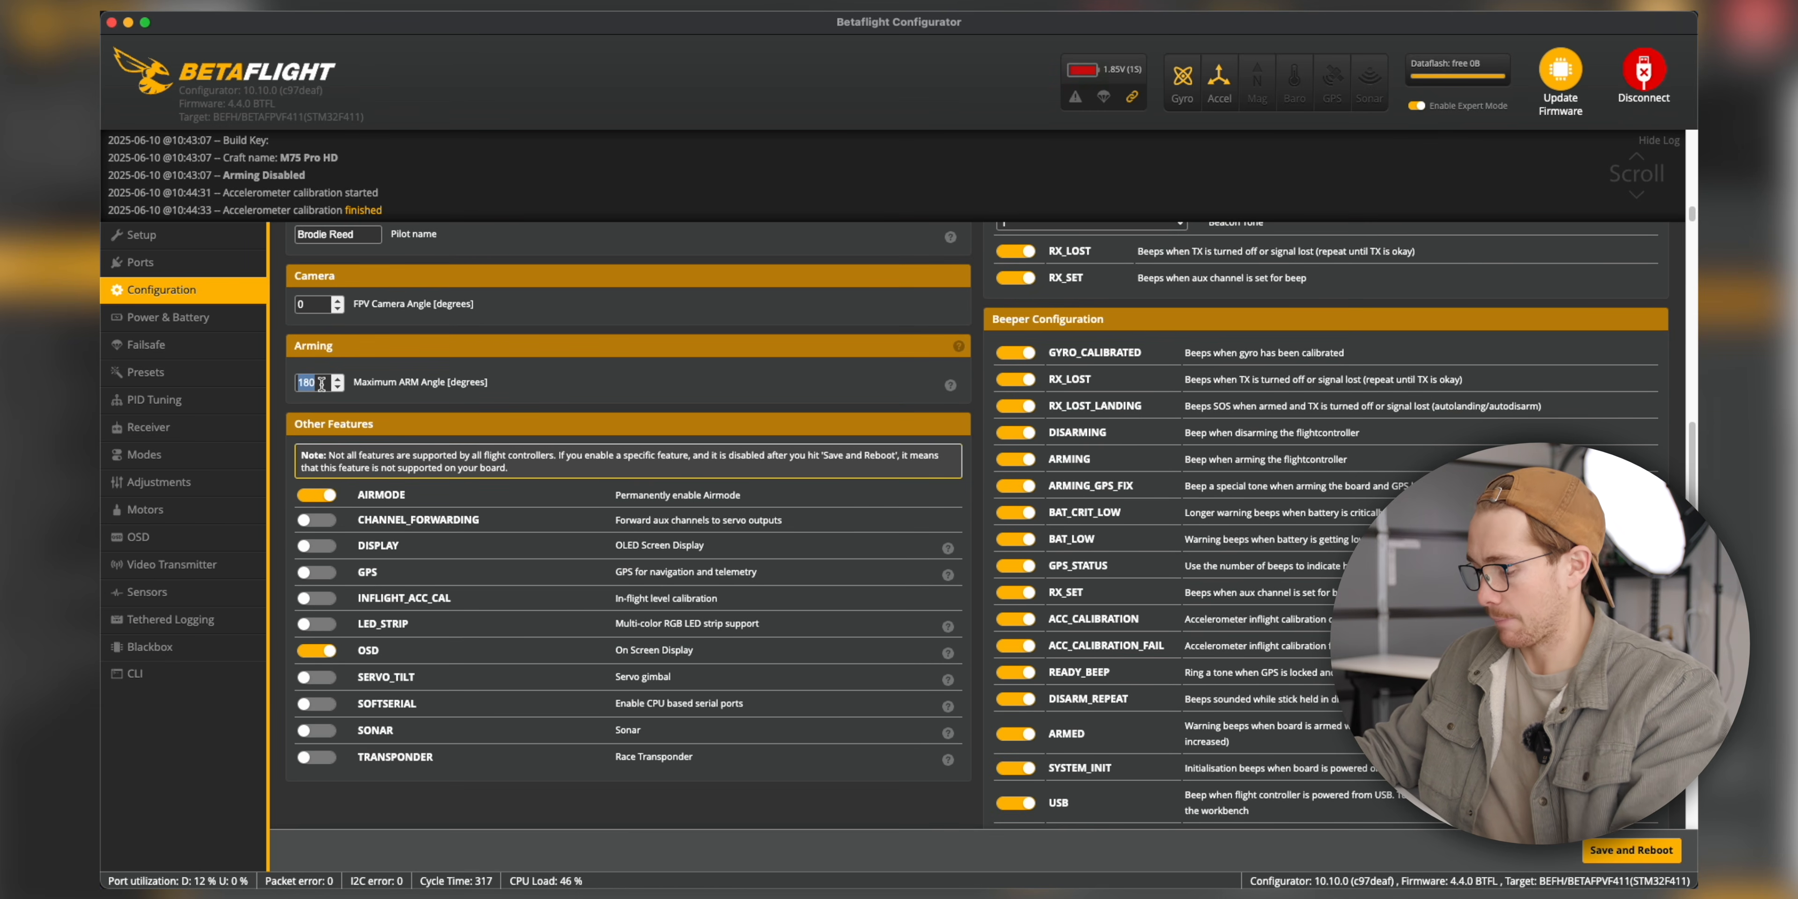
pyautogui.write('0')
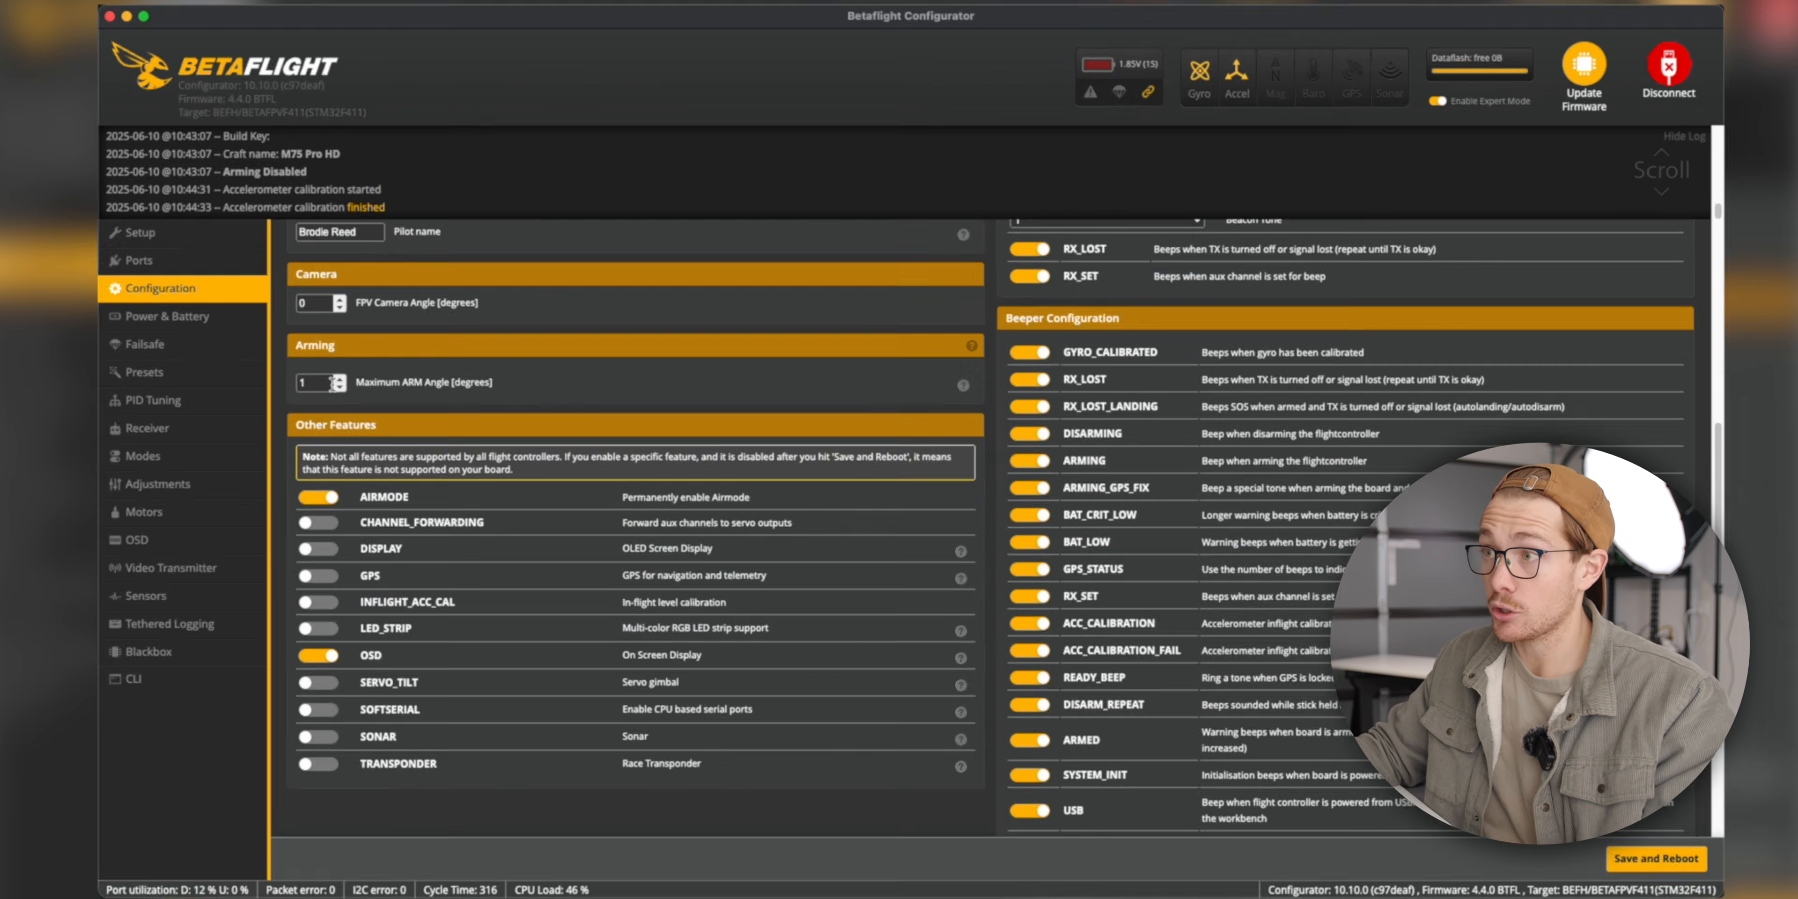
pyautogui.doubleClick(328, 383)
pyautogui.write('180')
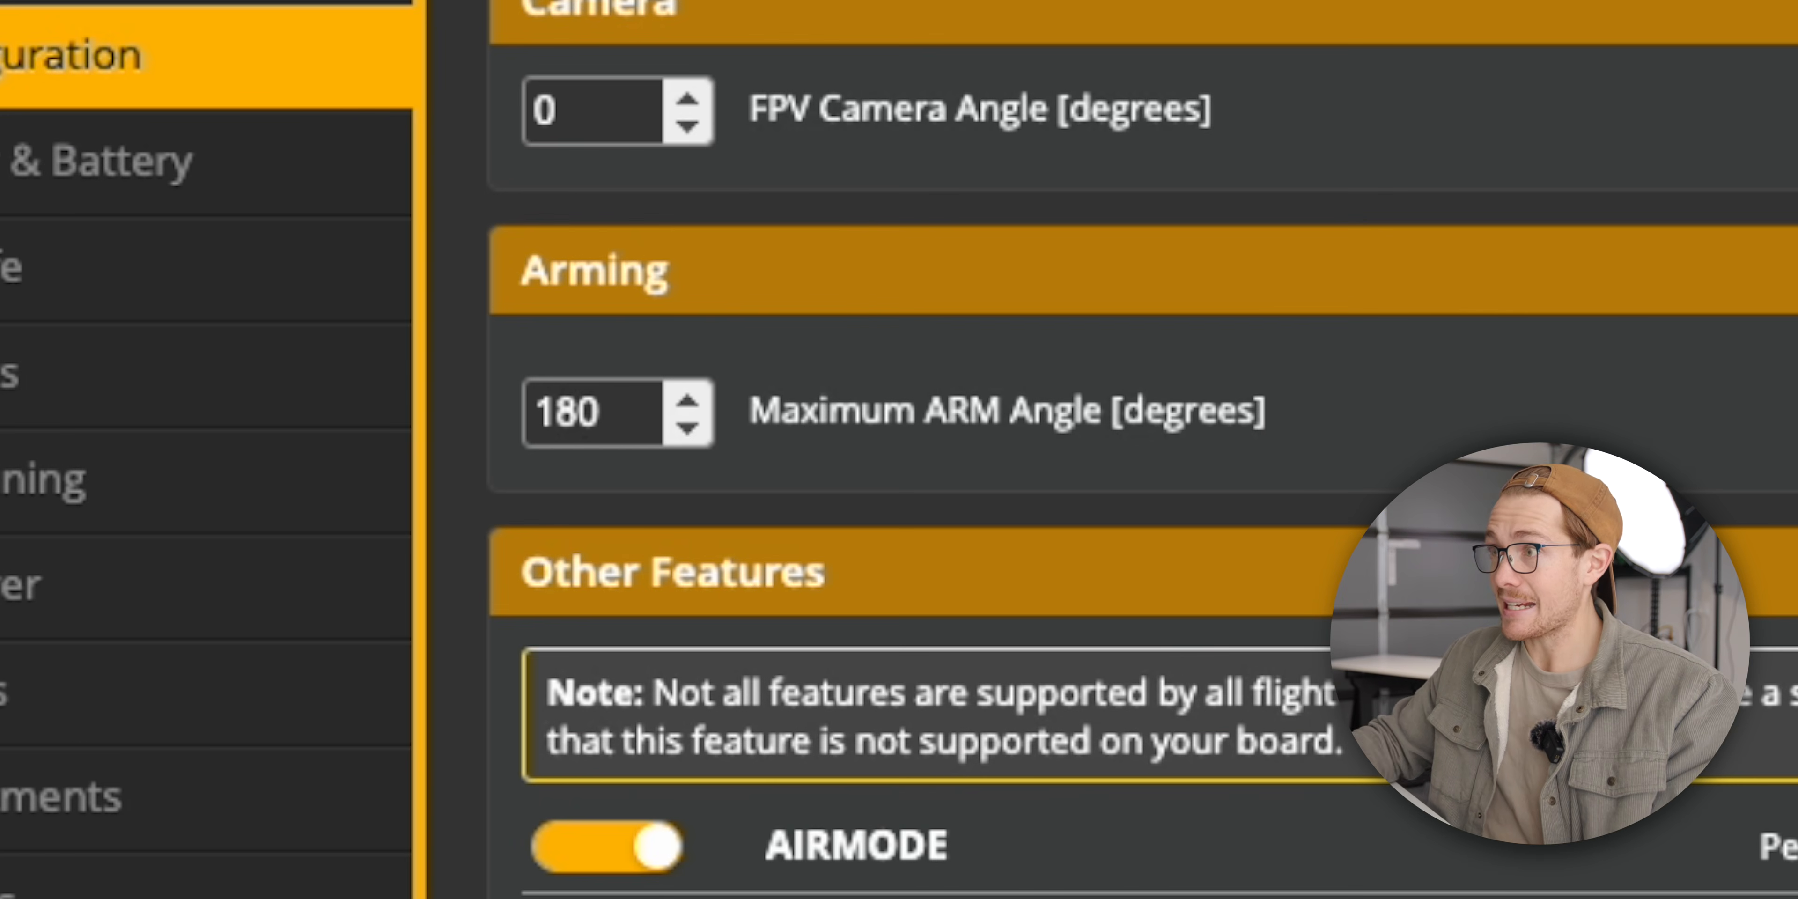
# - Review the beeper settings and the available Dshot beacon tones, keeping tone 1 selected
pyautogui.scroll(-1, 1142, 450)
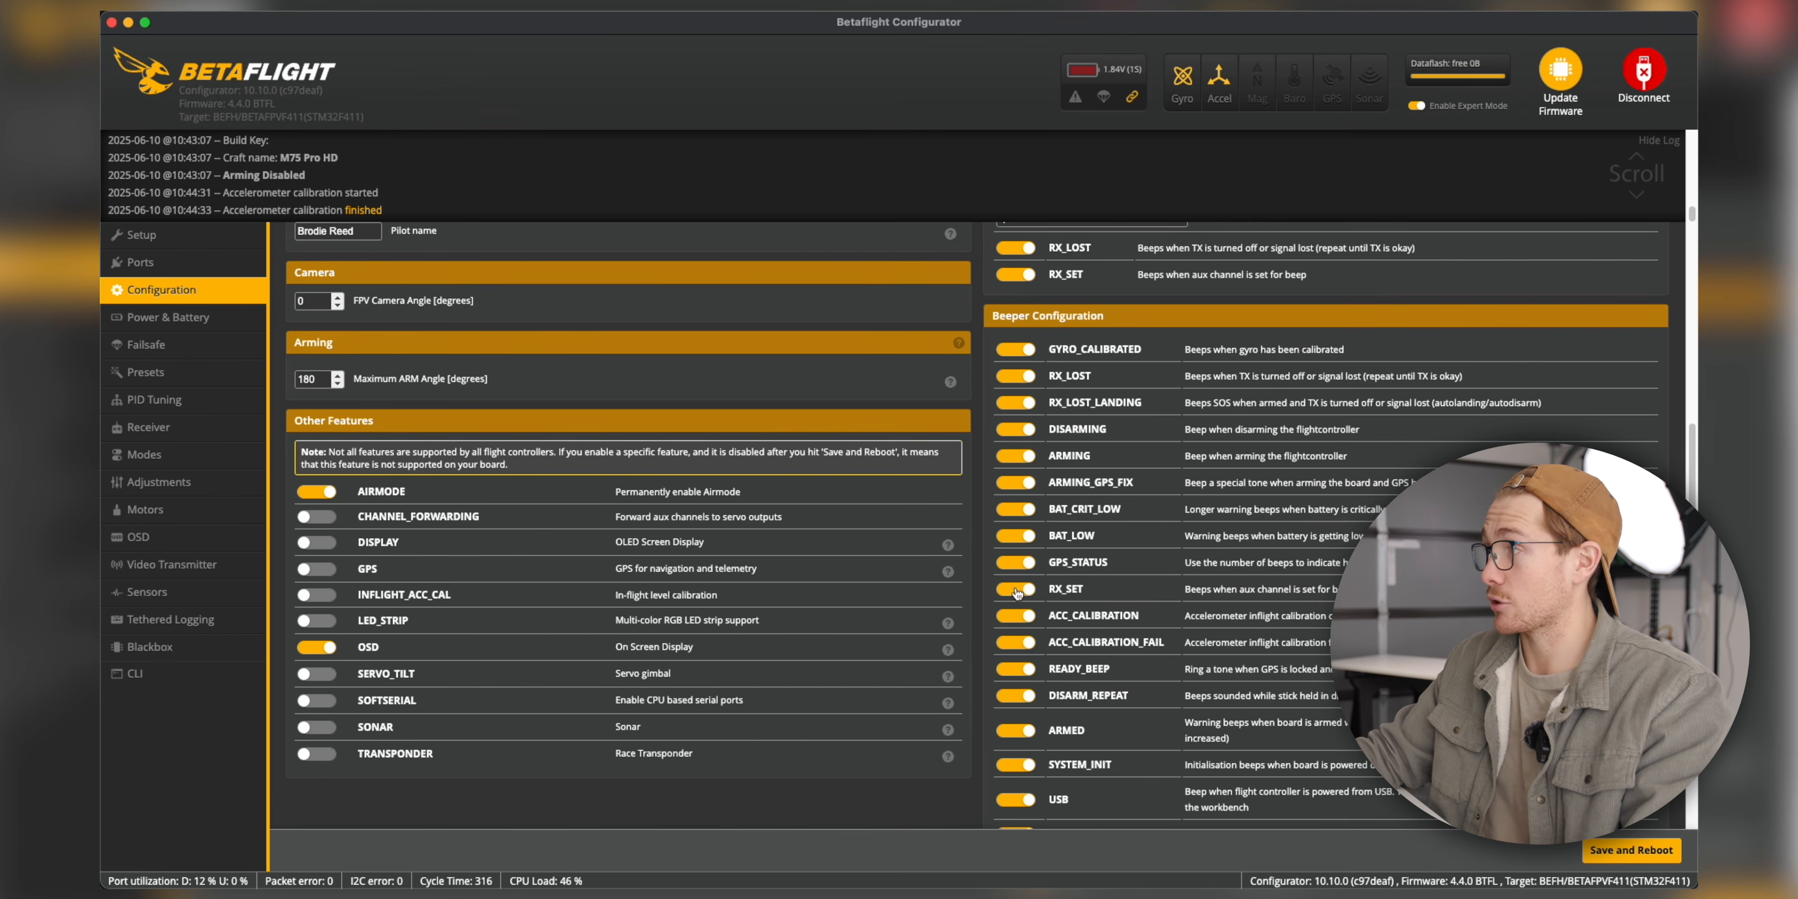
pyautogui.scroll(5, 1005, 580)
pyautogui.scroll(-2, 943, 538)
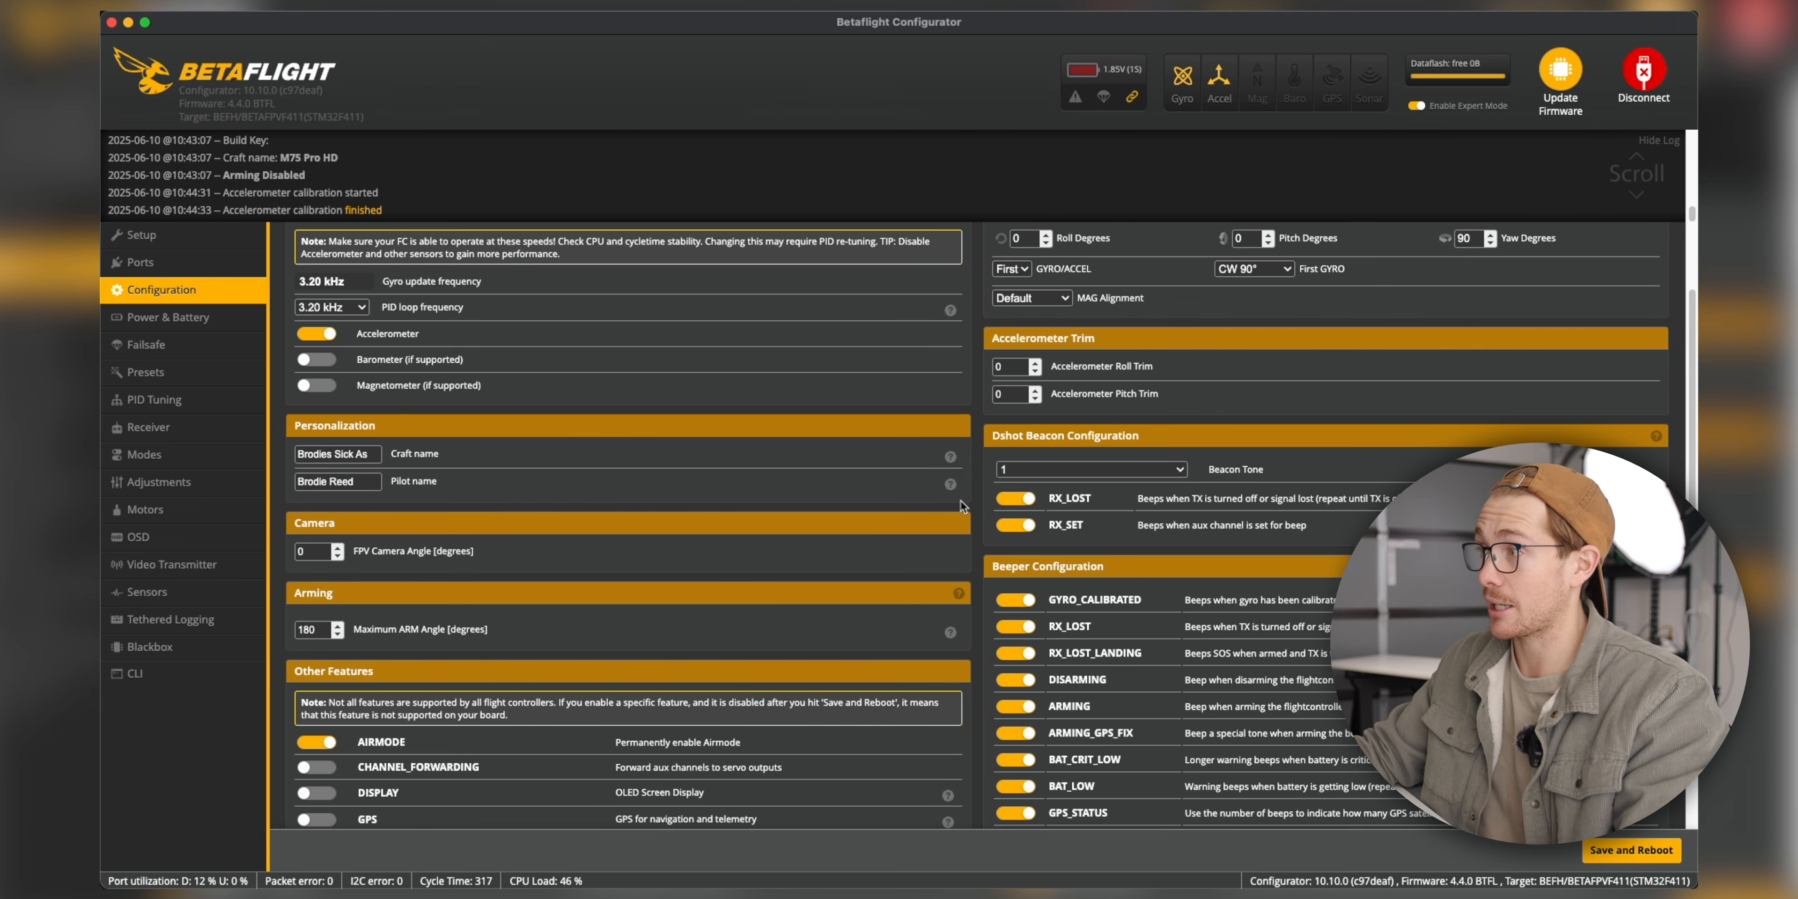
pyautogui.click(1154, 479)
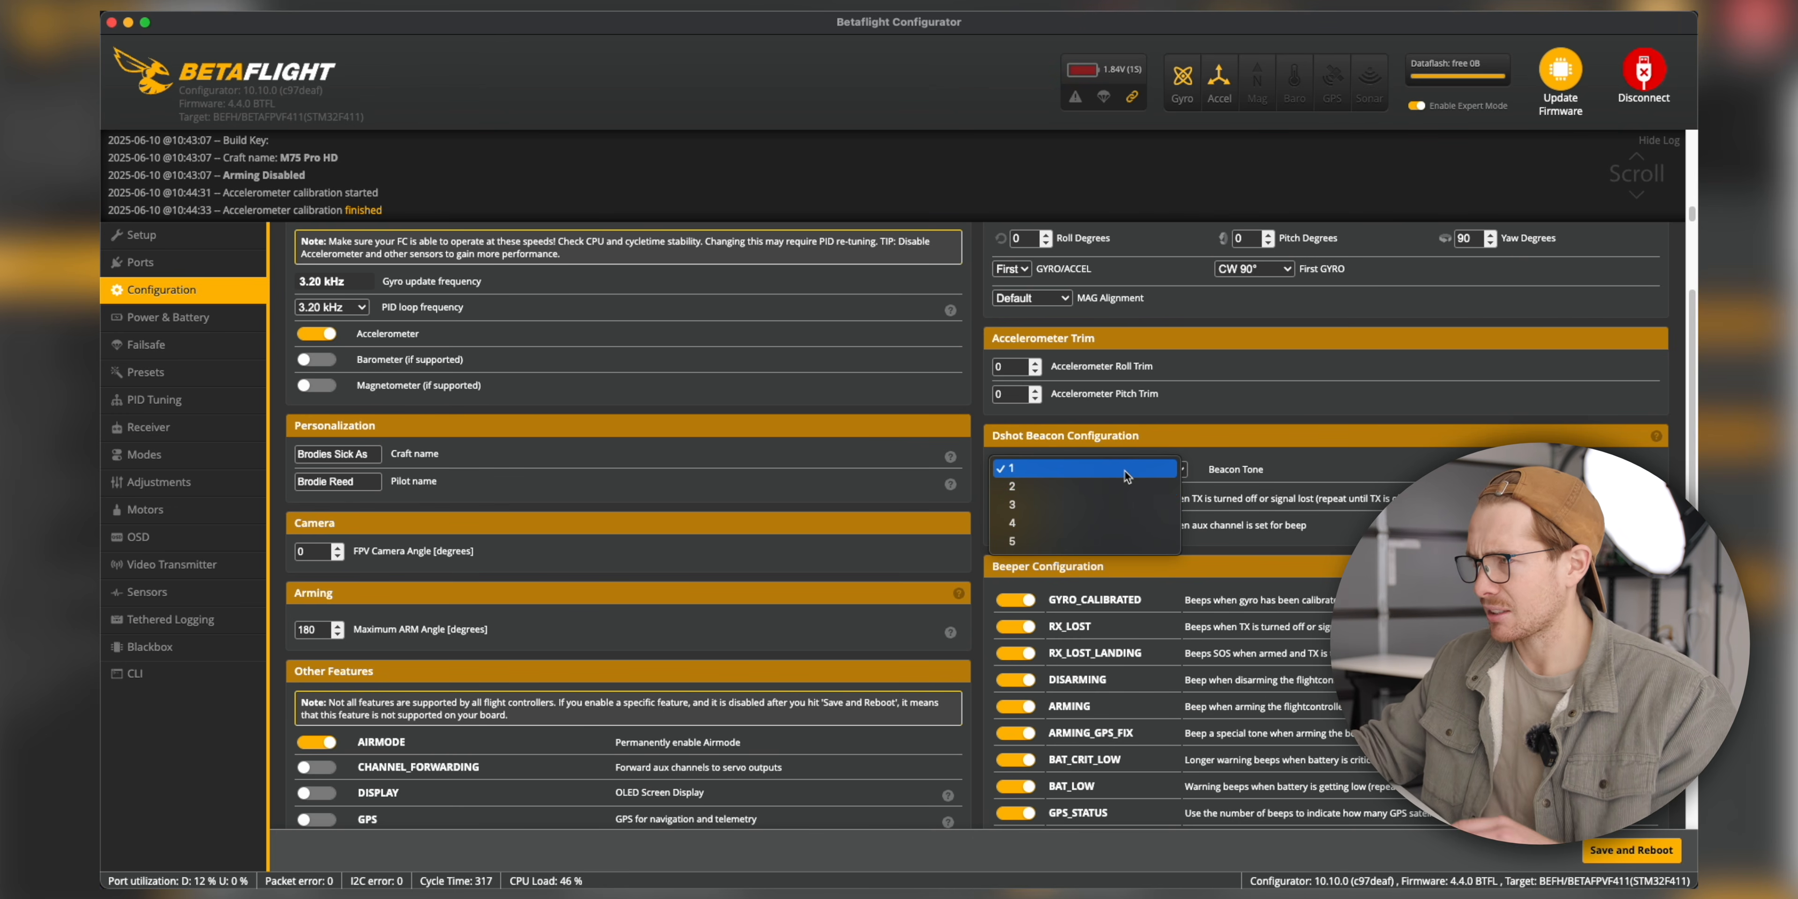
pyautogui.click(1128, 476)
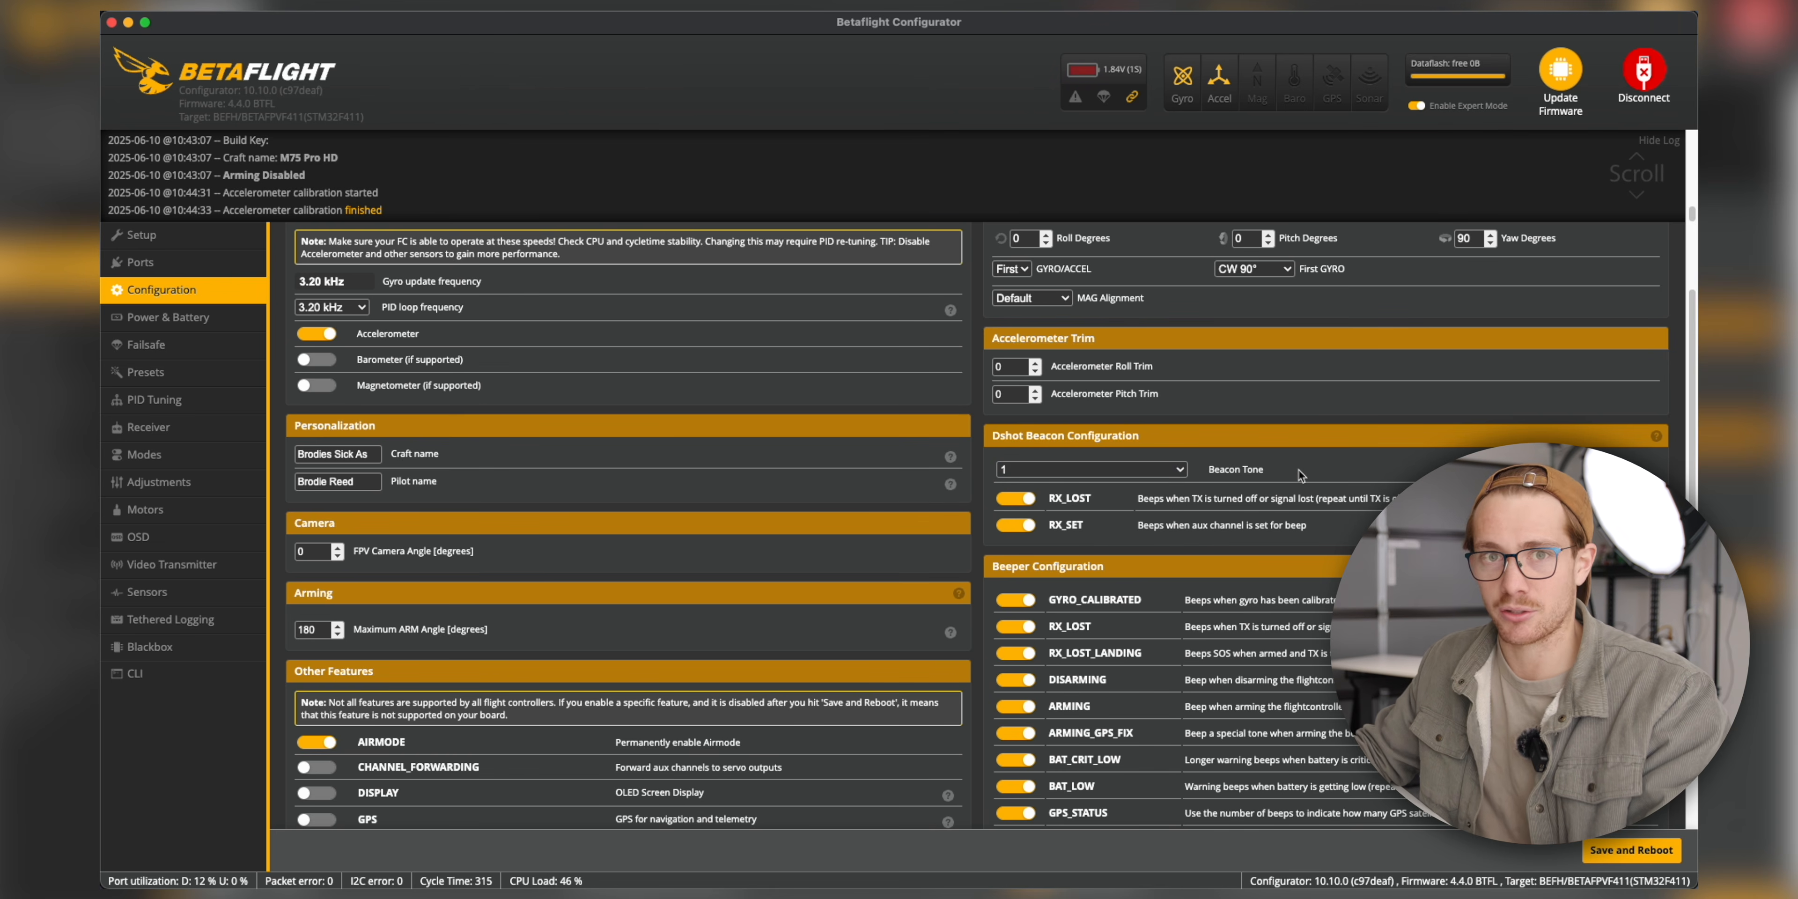
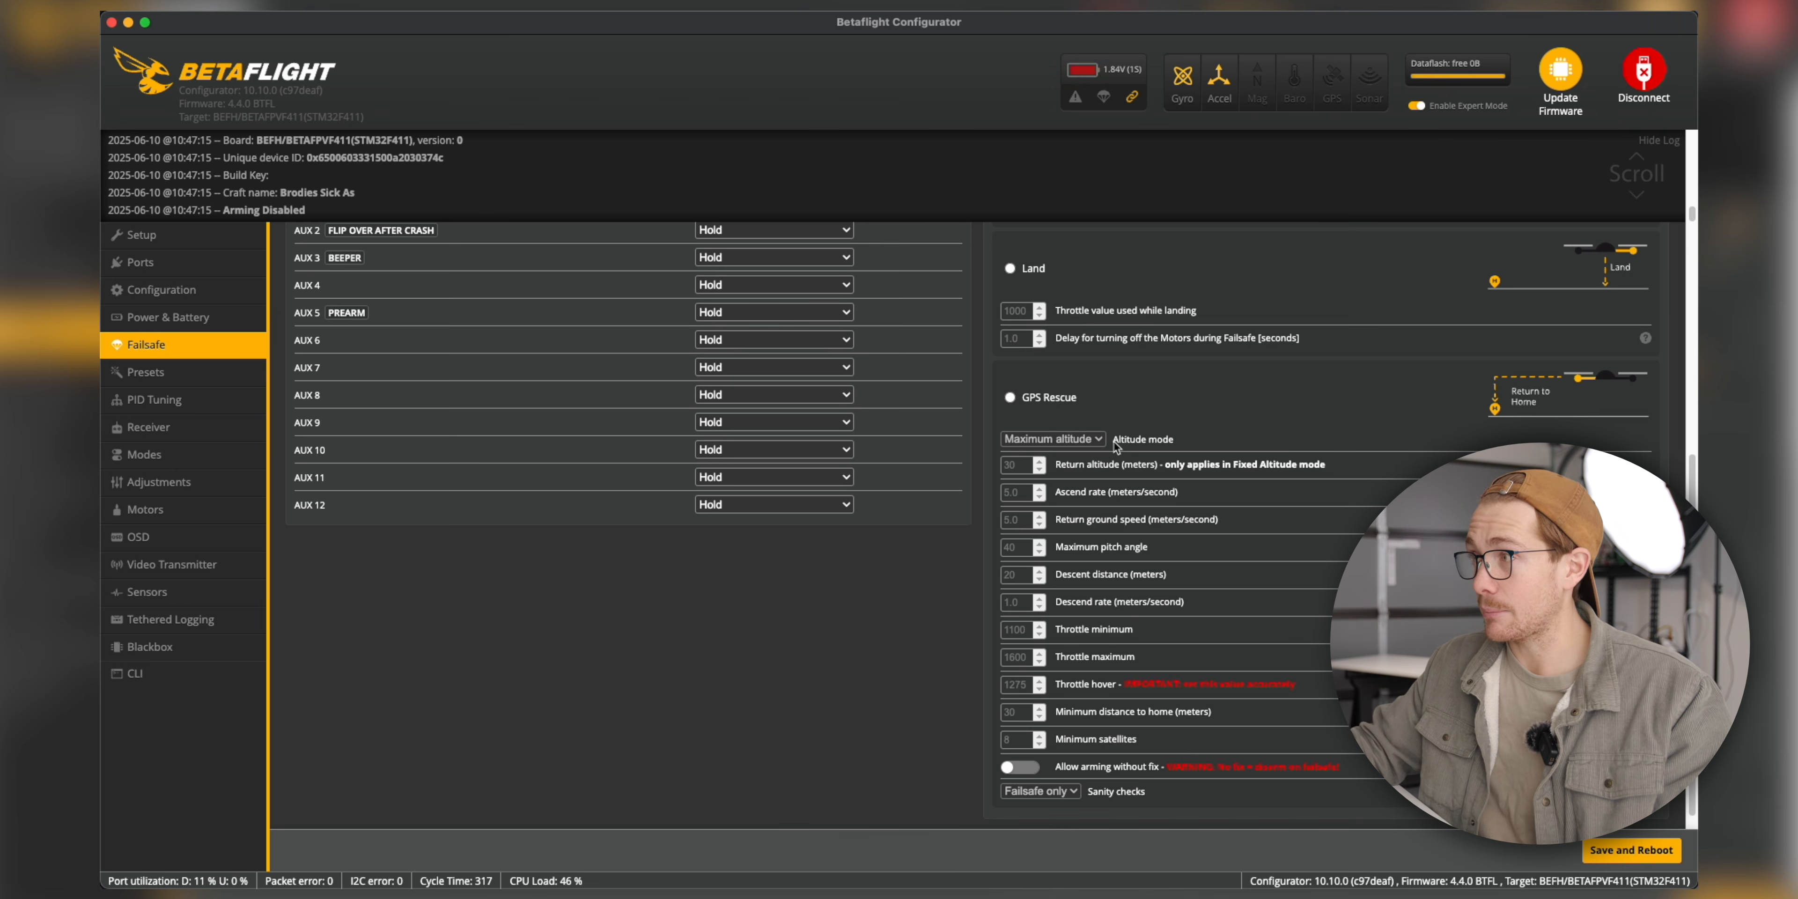
# - Look over the failsafe procedure settings and the PID profile values and sliders in PID Tuning
pyautogui.scroll(5, 1117, 447)
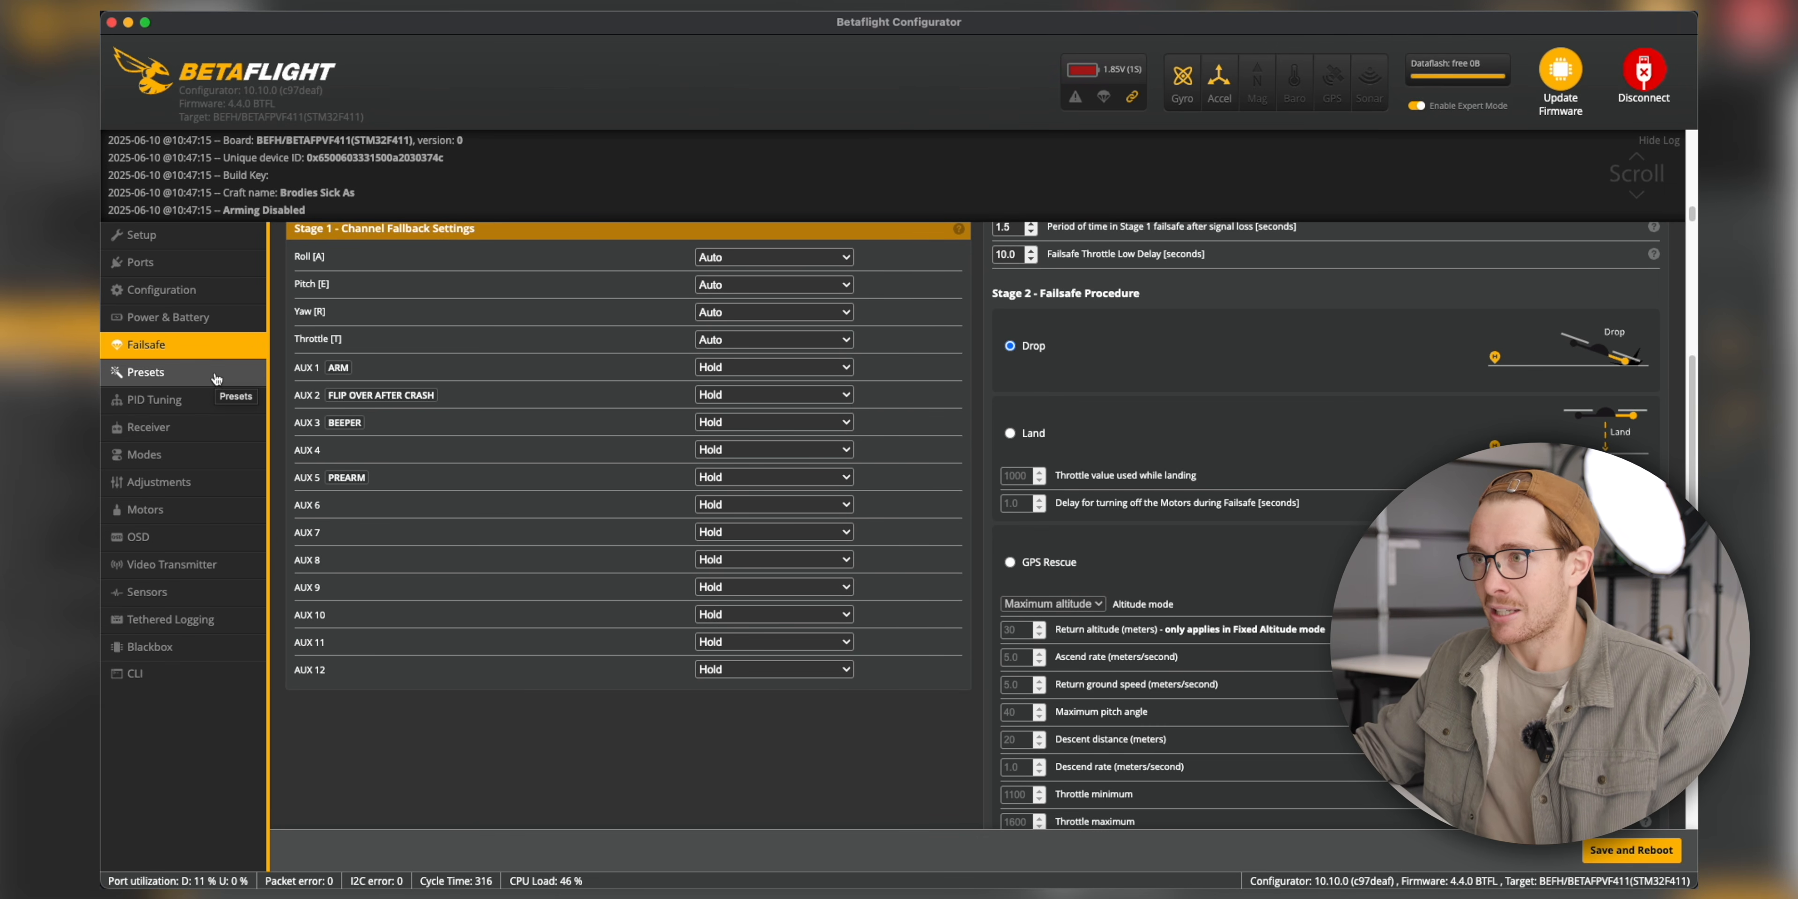
pyautogui.click(192, 400)
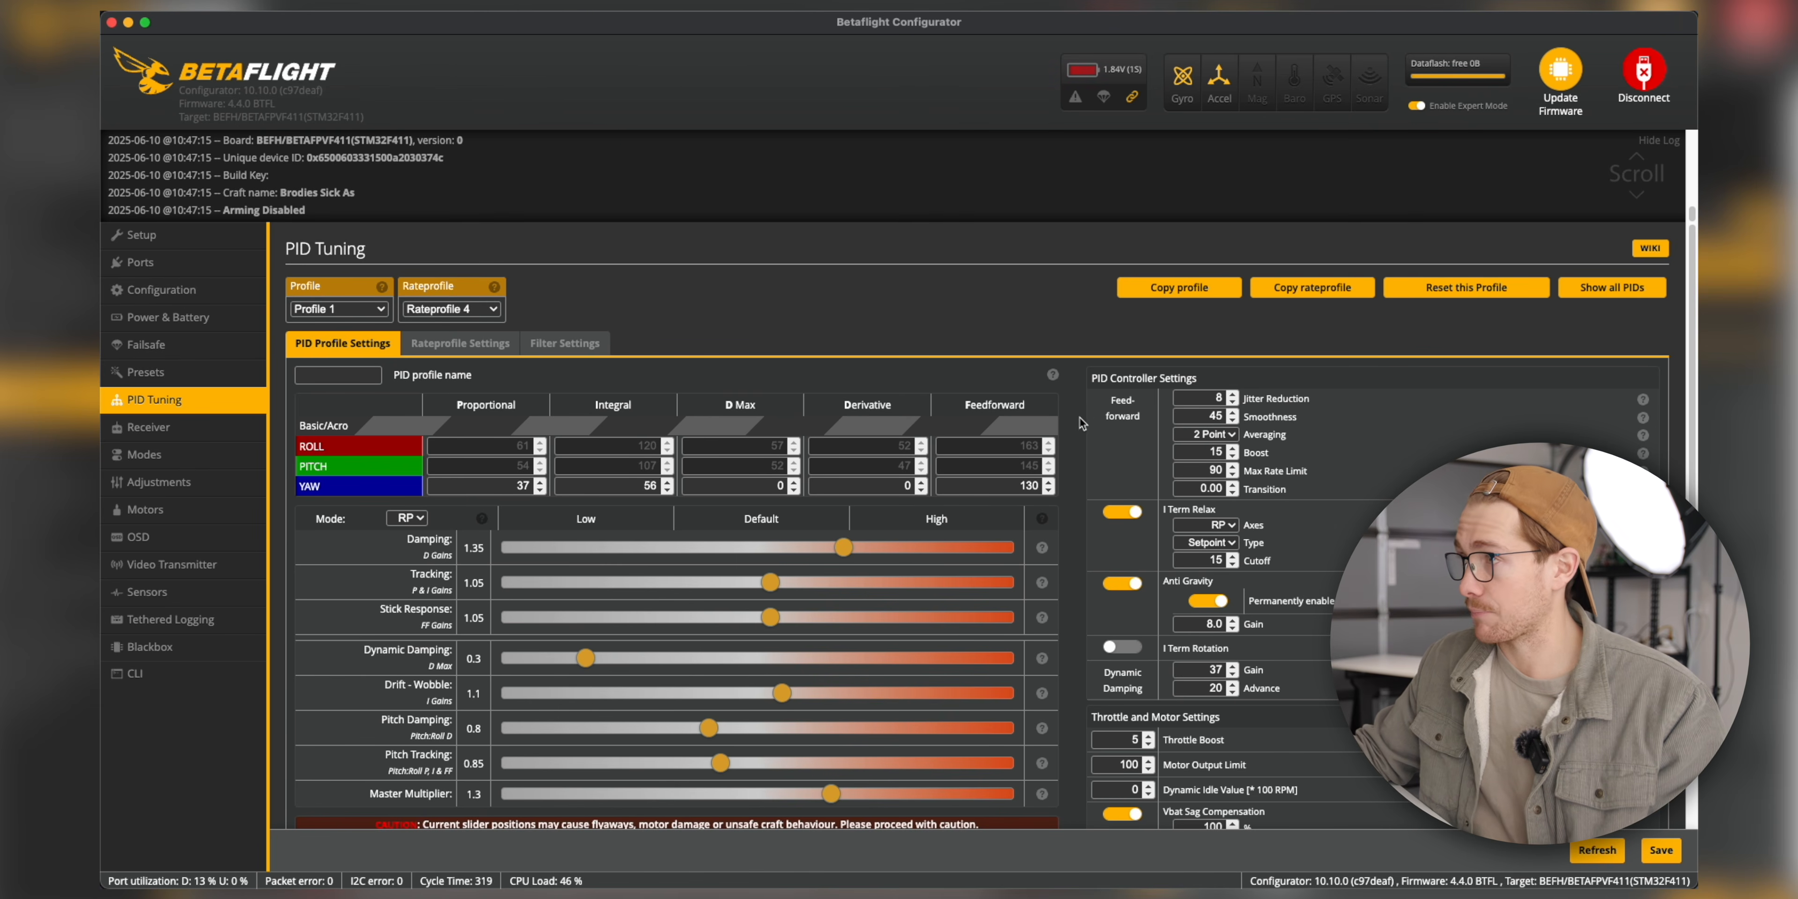
pyautogui.scroll(-3, 1080, 412)
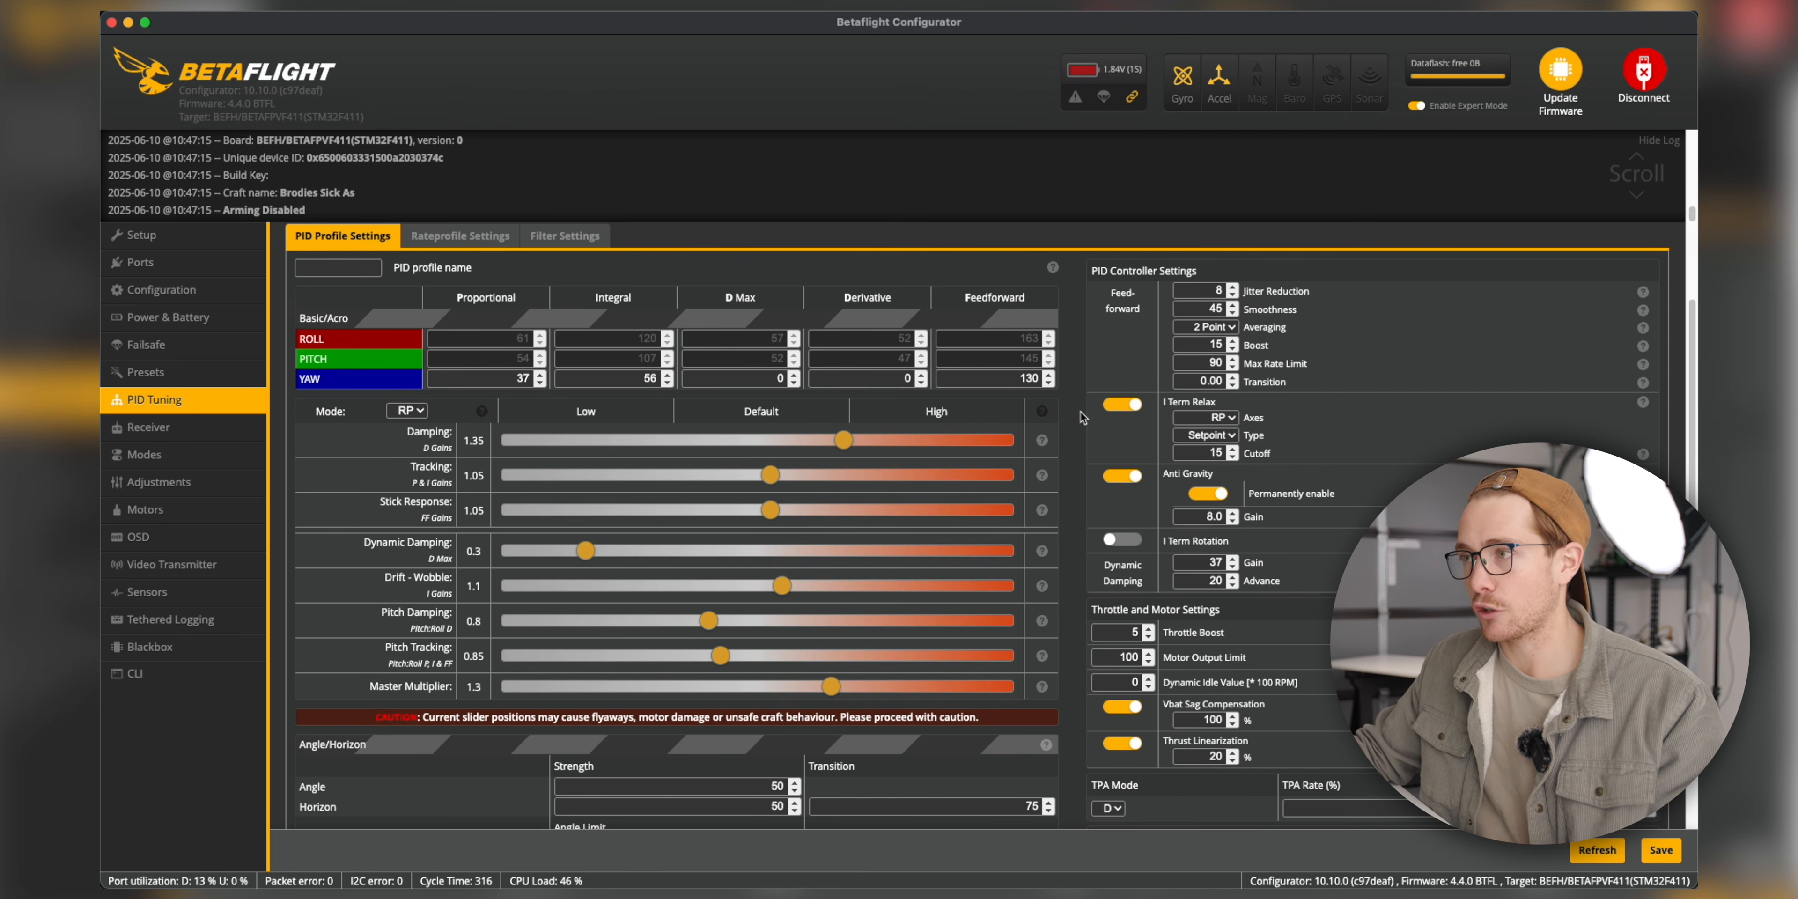
pyautogui.scroll(3, 1081, 412)
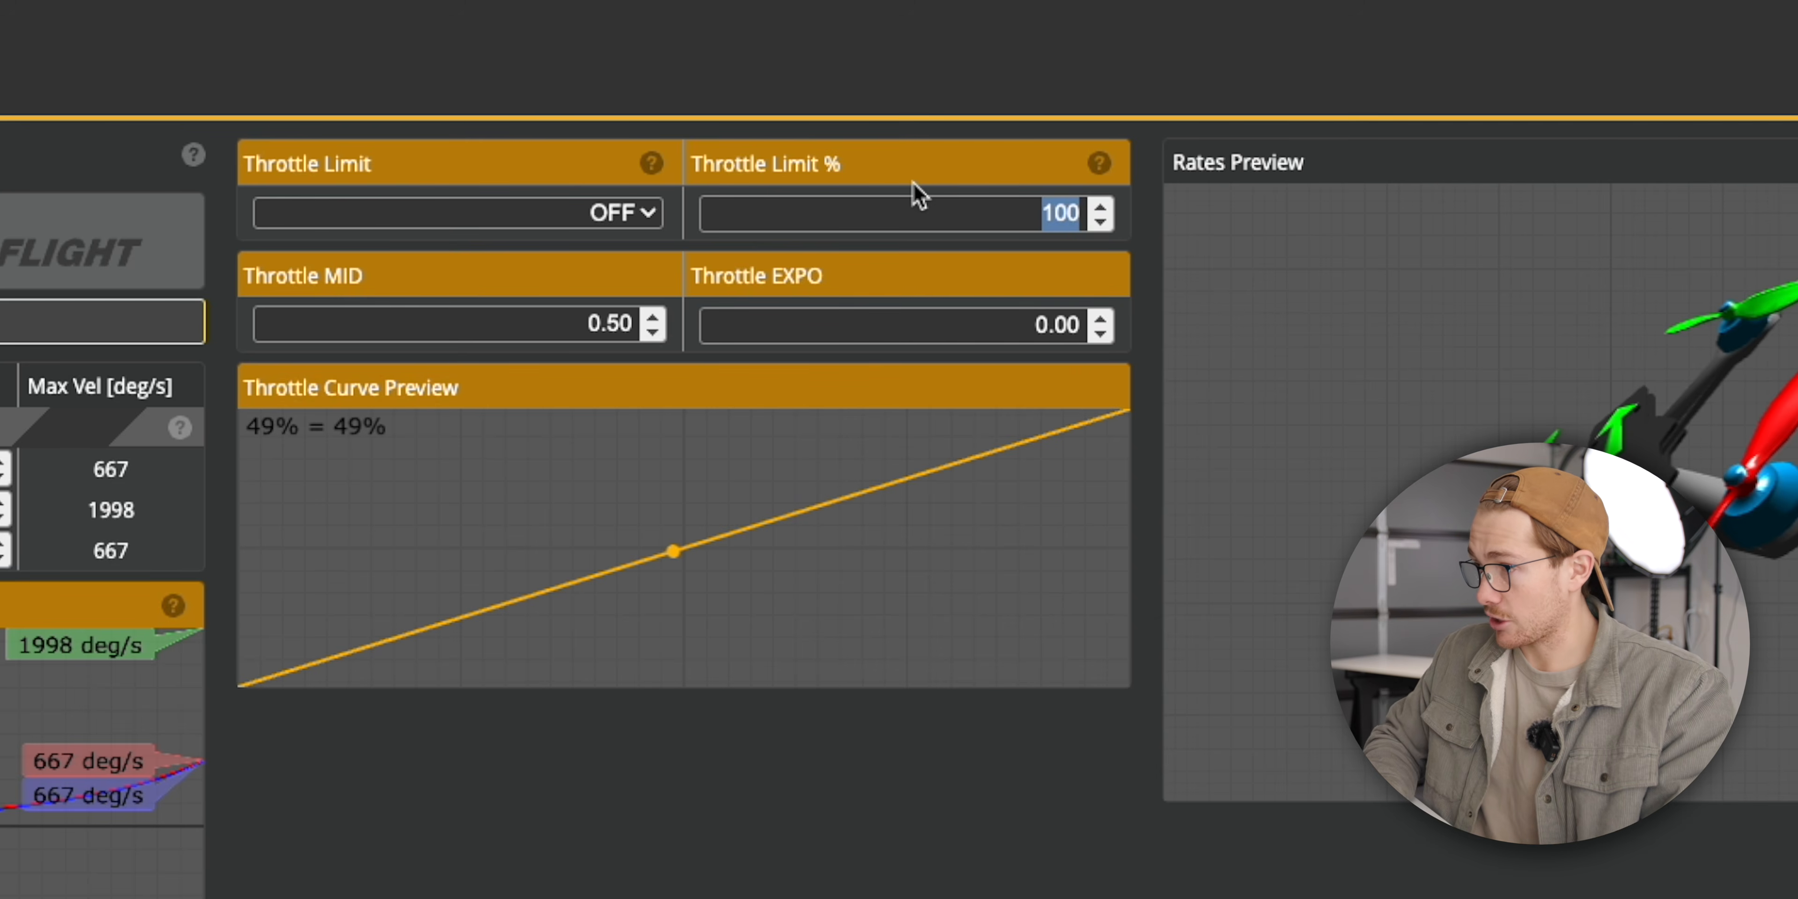
# - Set the rate profile's throttle limit percentage to 80 and its limit mode to SCALE
pyautogui.write('80')
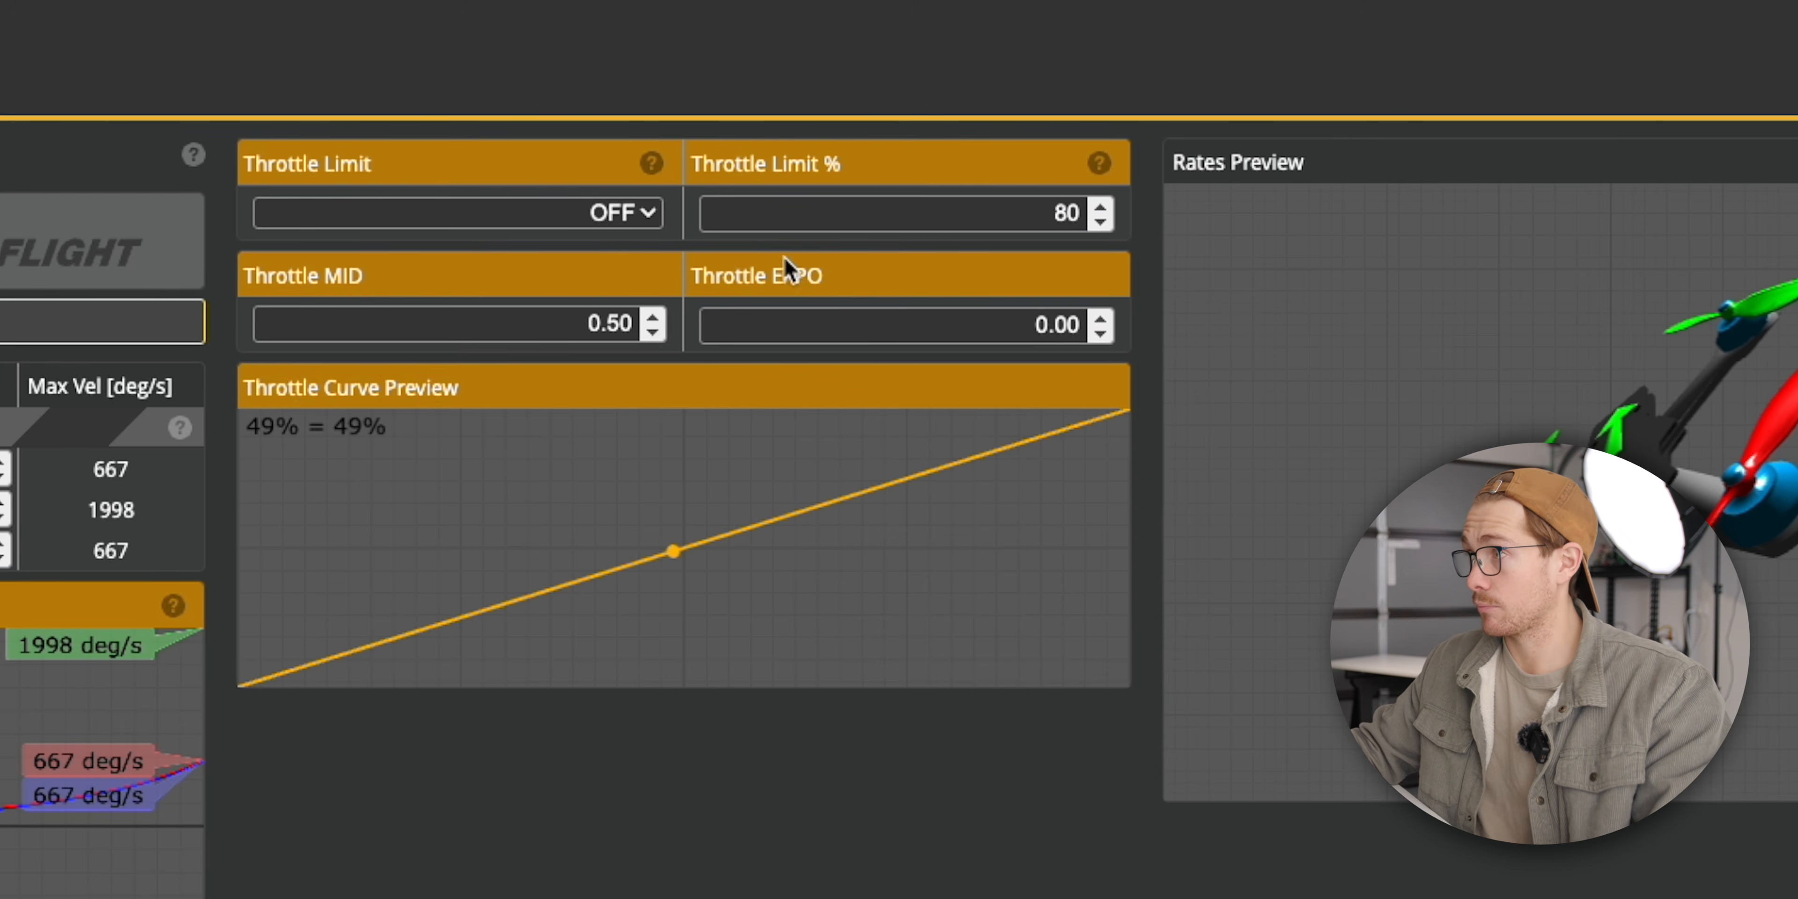
pyautogui.click(600, 206)
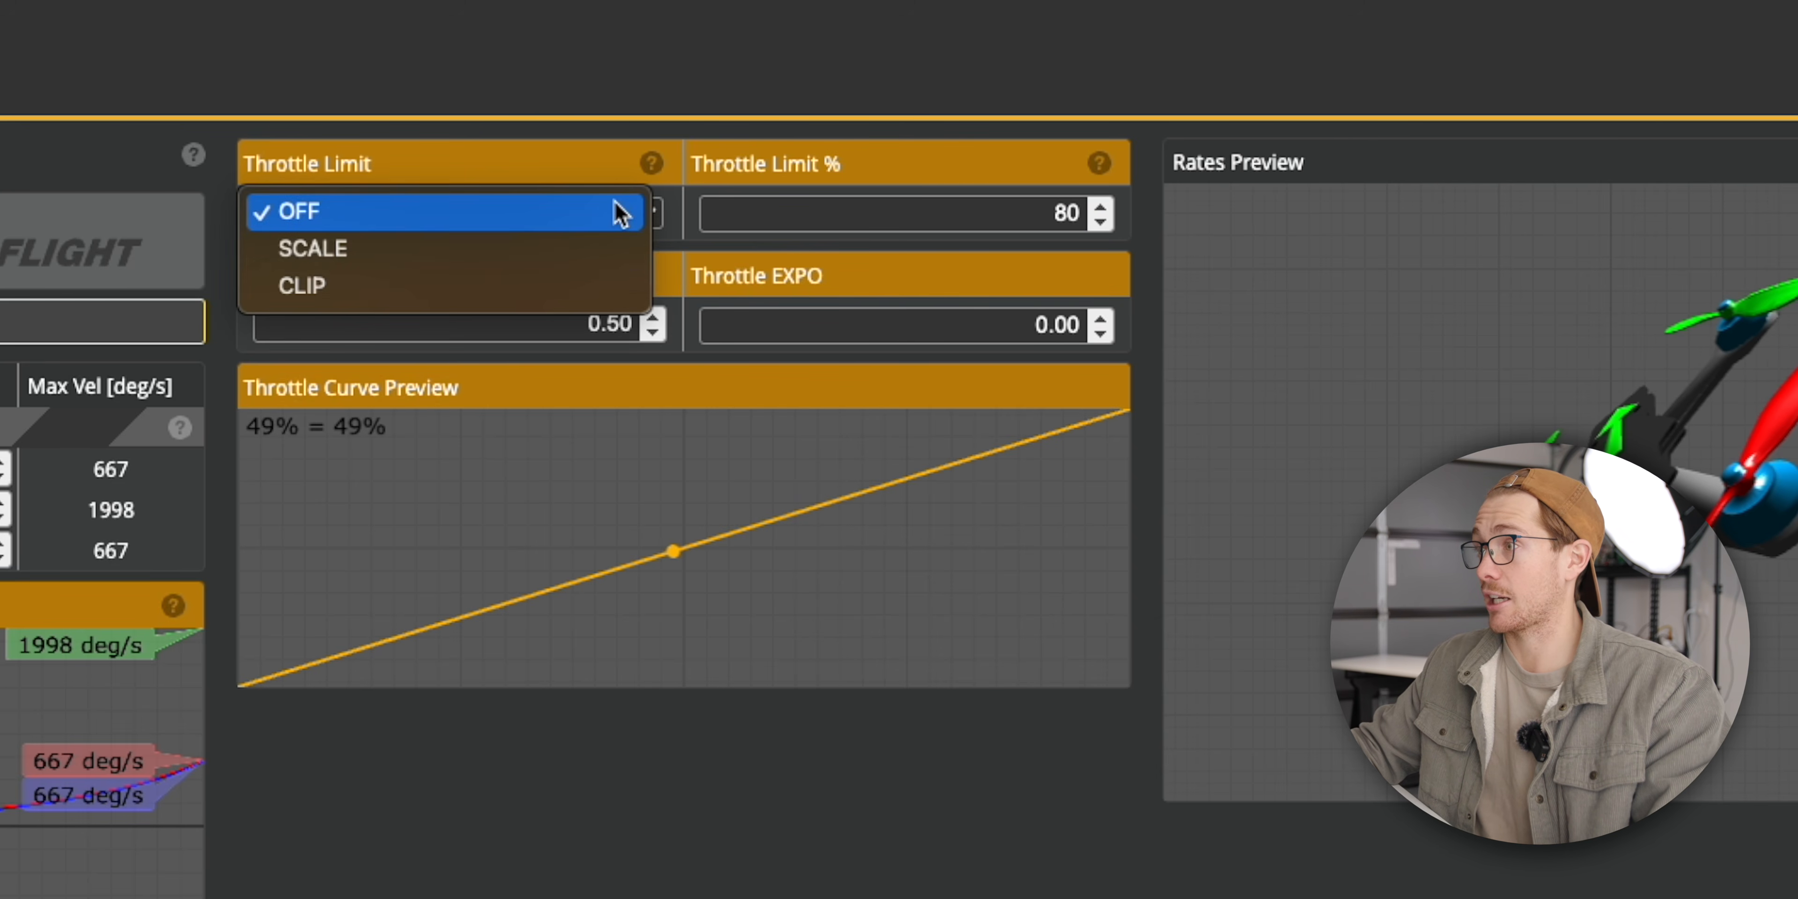
pyautogui.click(517, 260)
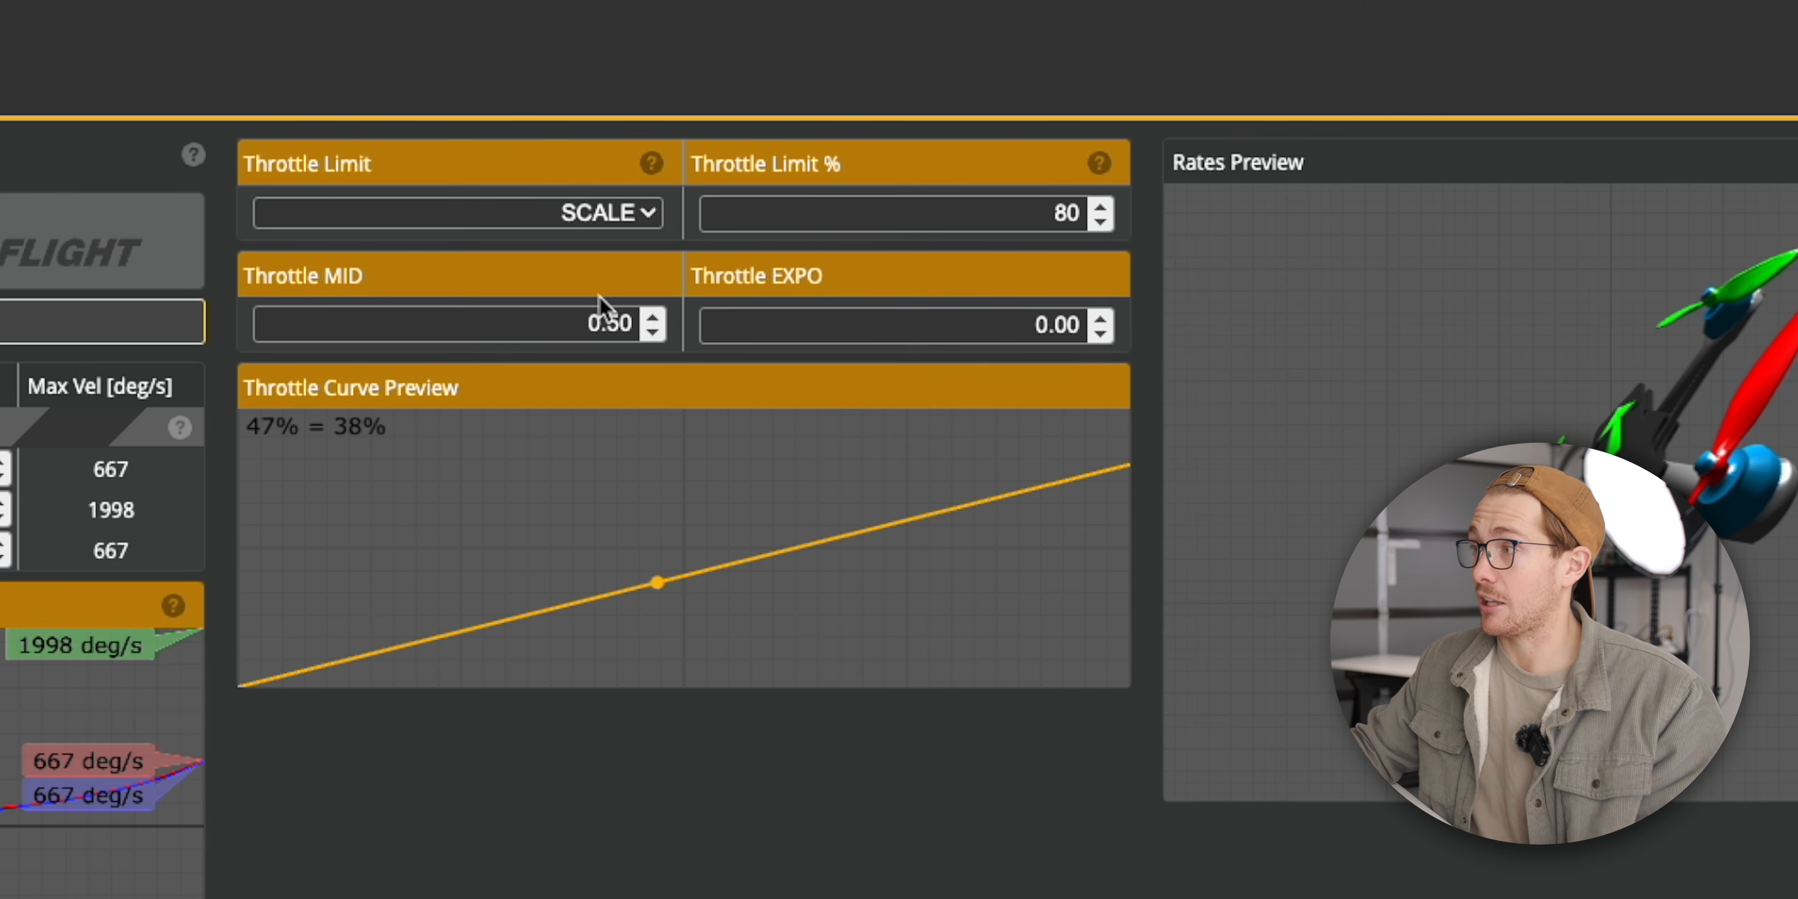
# - Turn the throttle limit mode OFF and set the limit percentage back to 100
pyautogui.click(519, 225)
pyautogui.click(1235, 436)
pyautogui.doubleClick(1039, 211)
pyautogui.write('100')
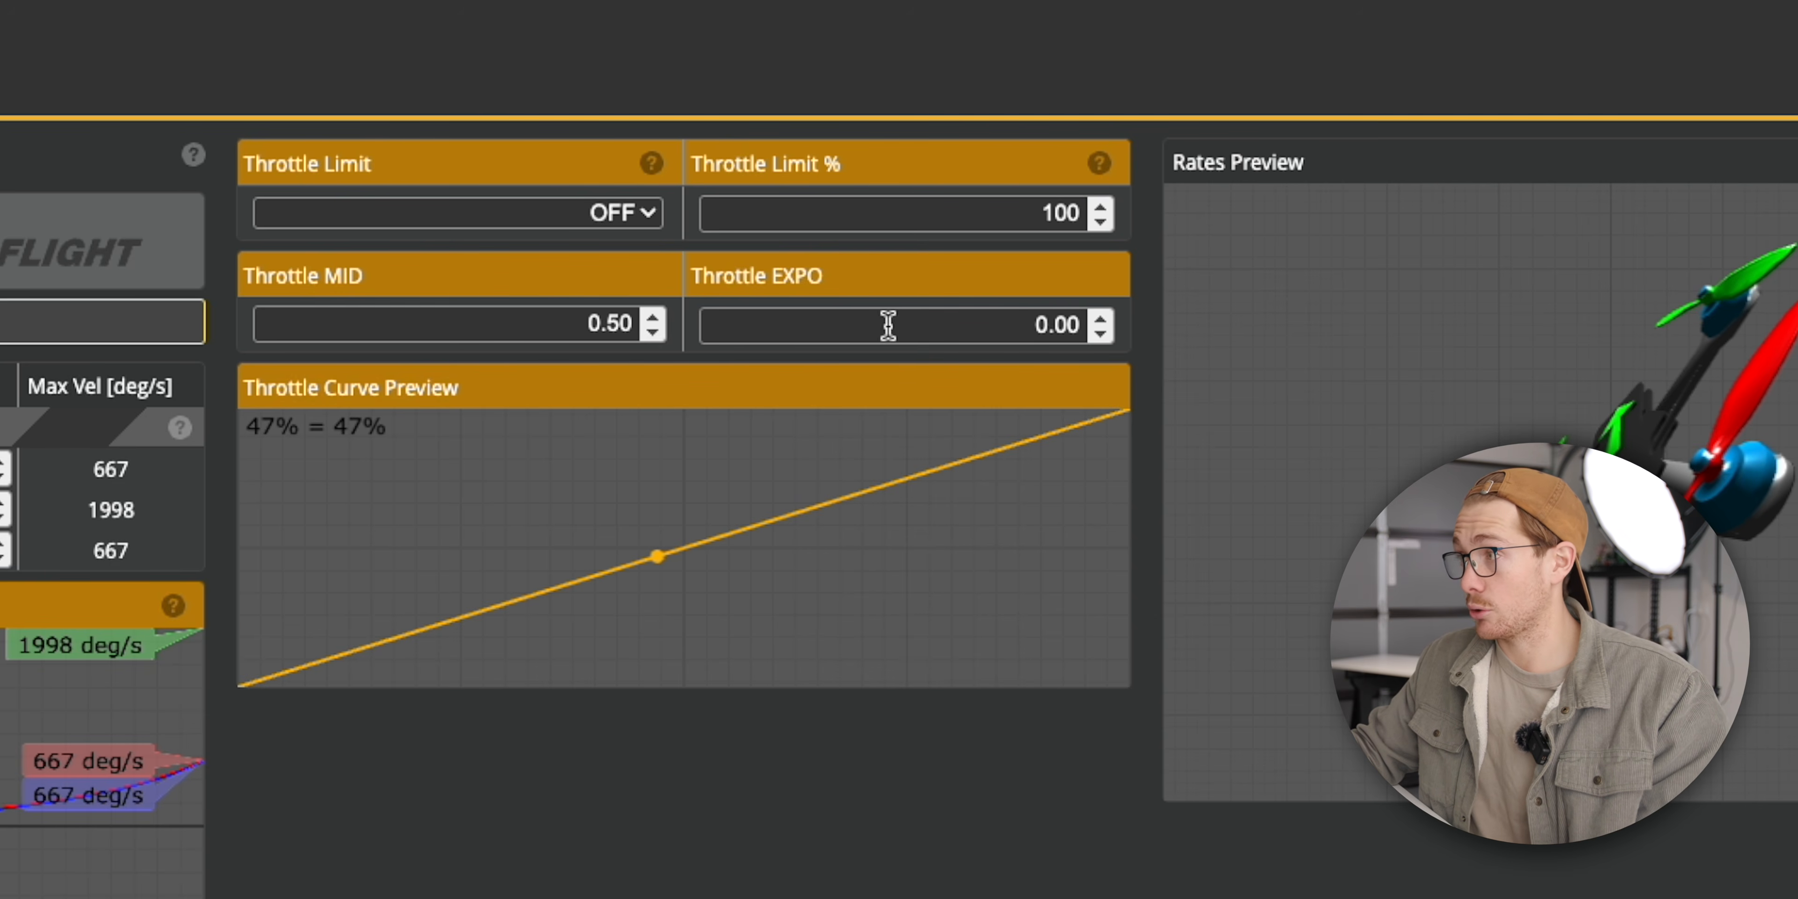
# - Try a throttle EXPO of 0.50 on the throttle curve and reset it to 0.00
pyautogui.click(1100, 319)
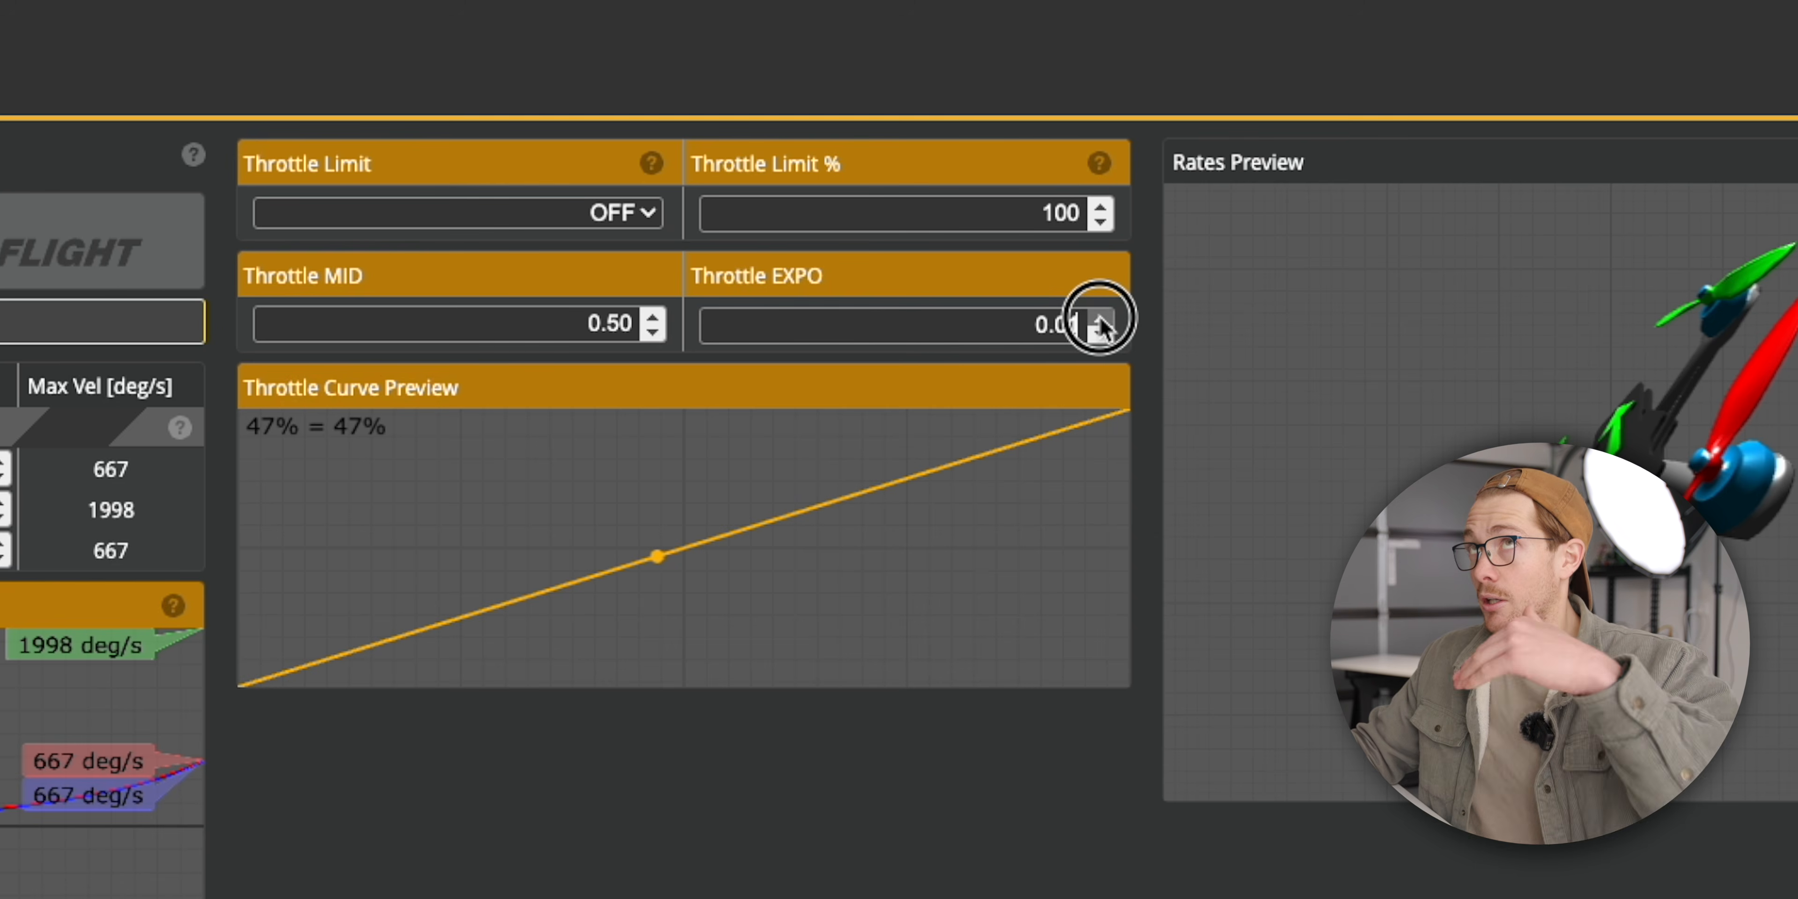
pyautogui.click(1100, 319)
pyautogui.click(1101, 319)
pyautogui.click(1101, 319)
pyautogui.click(1099, 319)
pyautogui.click(1098, 319)
pyautogui.click(1098, 319)
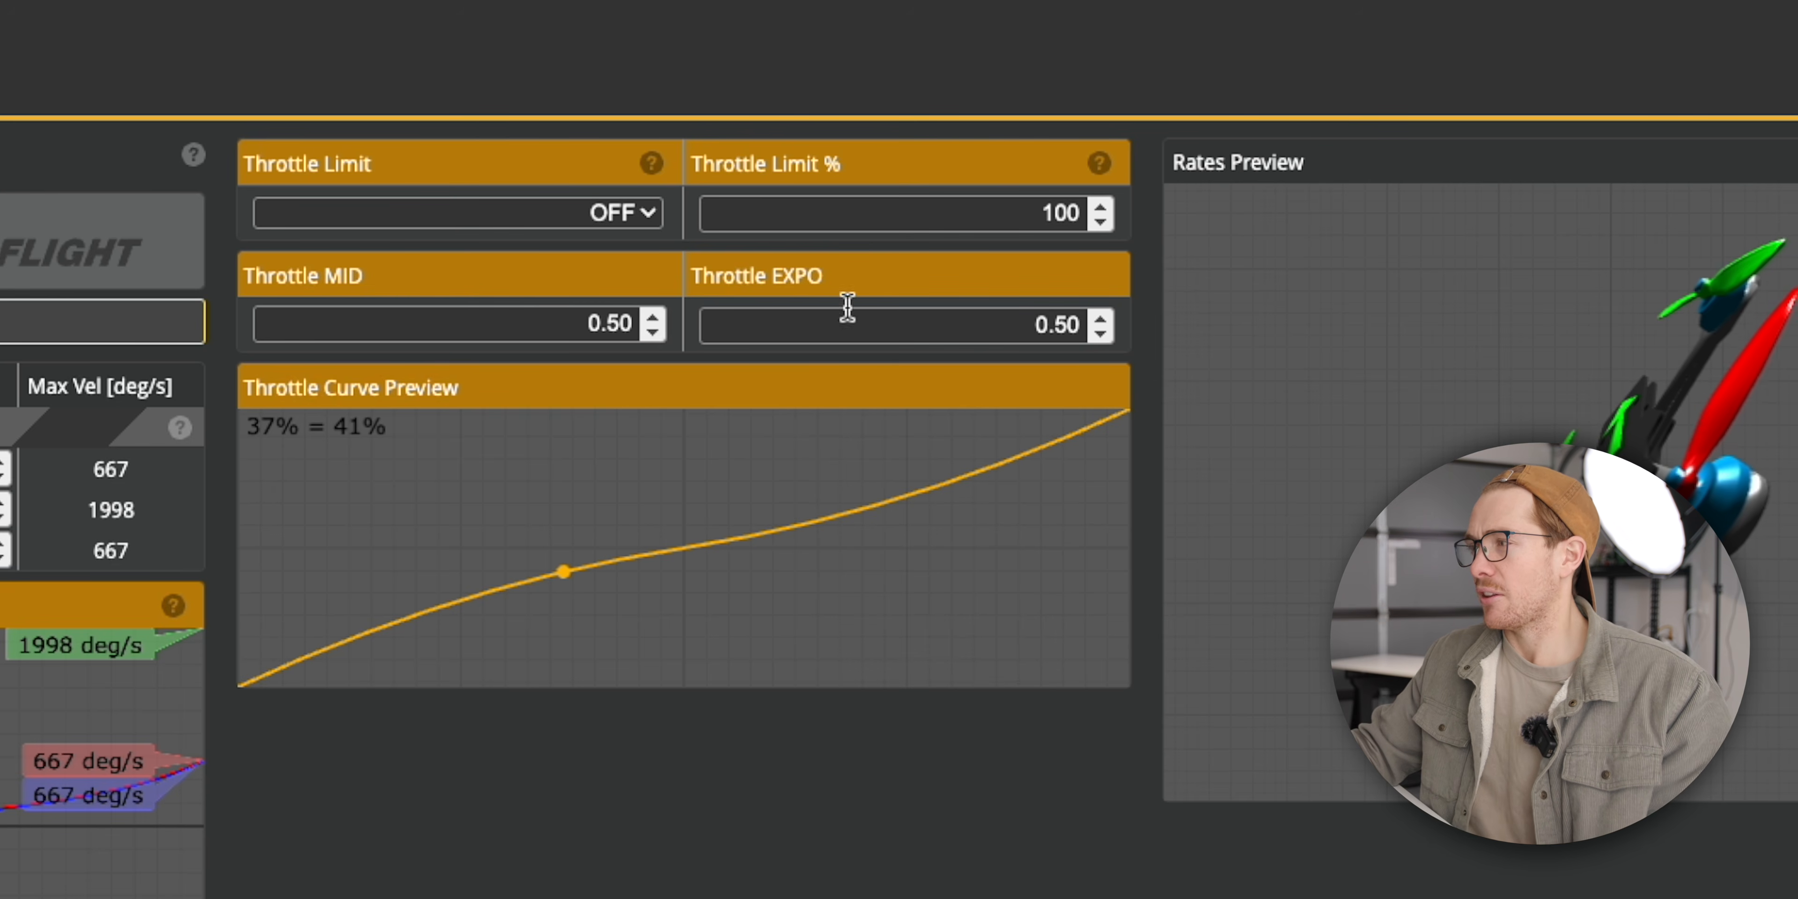
pyautogui.moveTo(1110, 329); pyautogui.dragTo(1033, 326)
pyautogui.write('0.00')
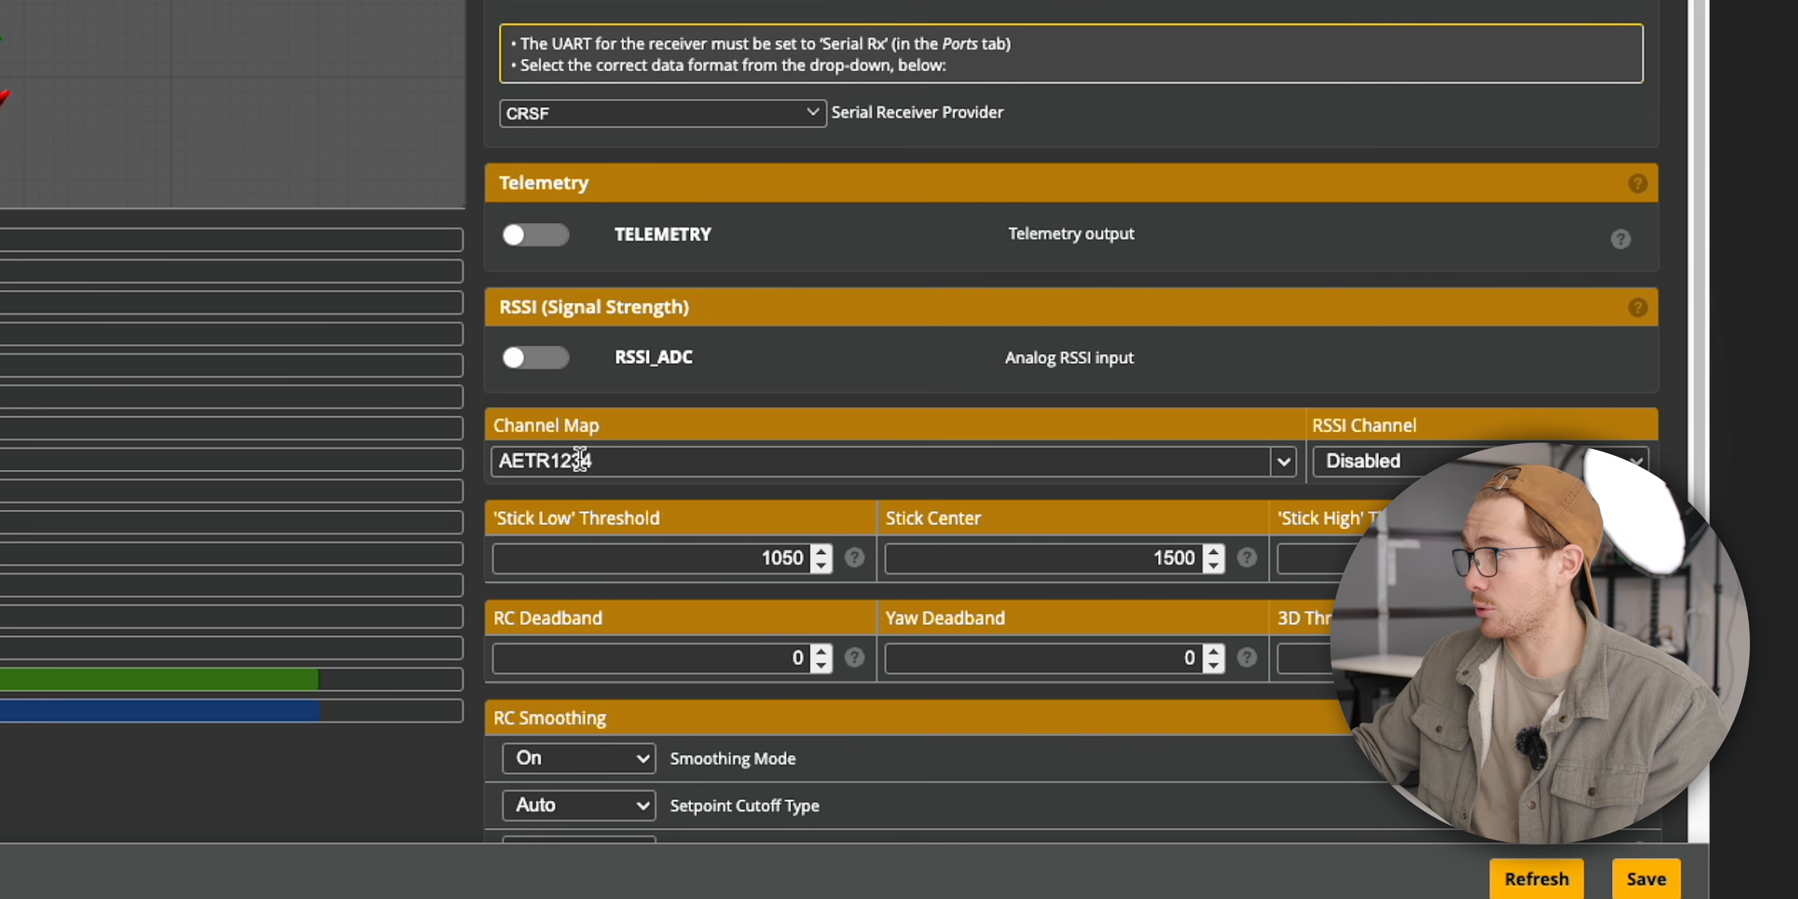
# - Edit the receiver's Channel Map by removing the leading A from AETR1234
pyautogui.moveTo(637, 459); pyautogui.dragTo(500, 459)
pyautogui.click(531, 457)
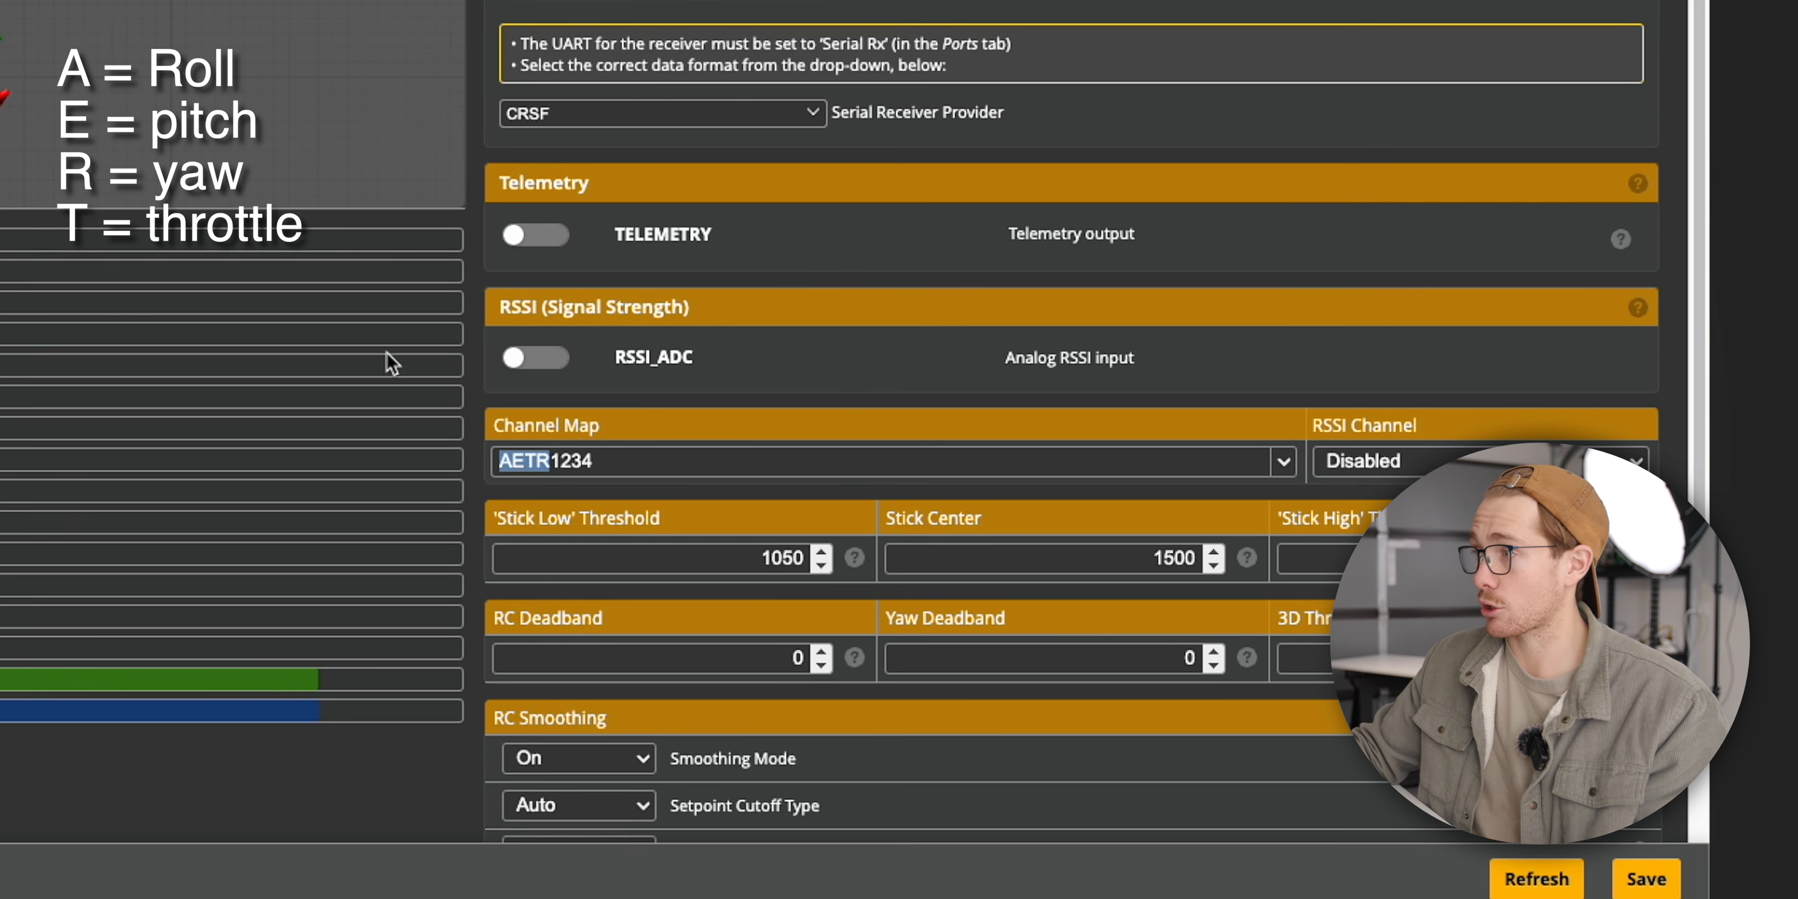
pyautogui.click(512, 456)
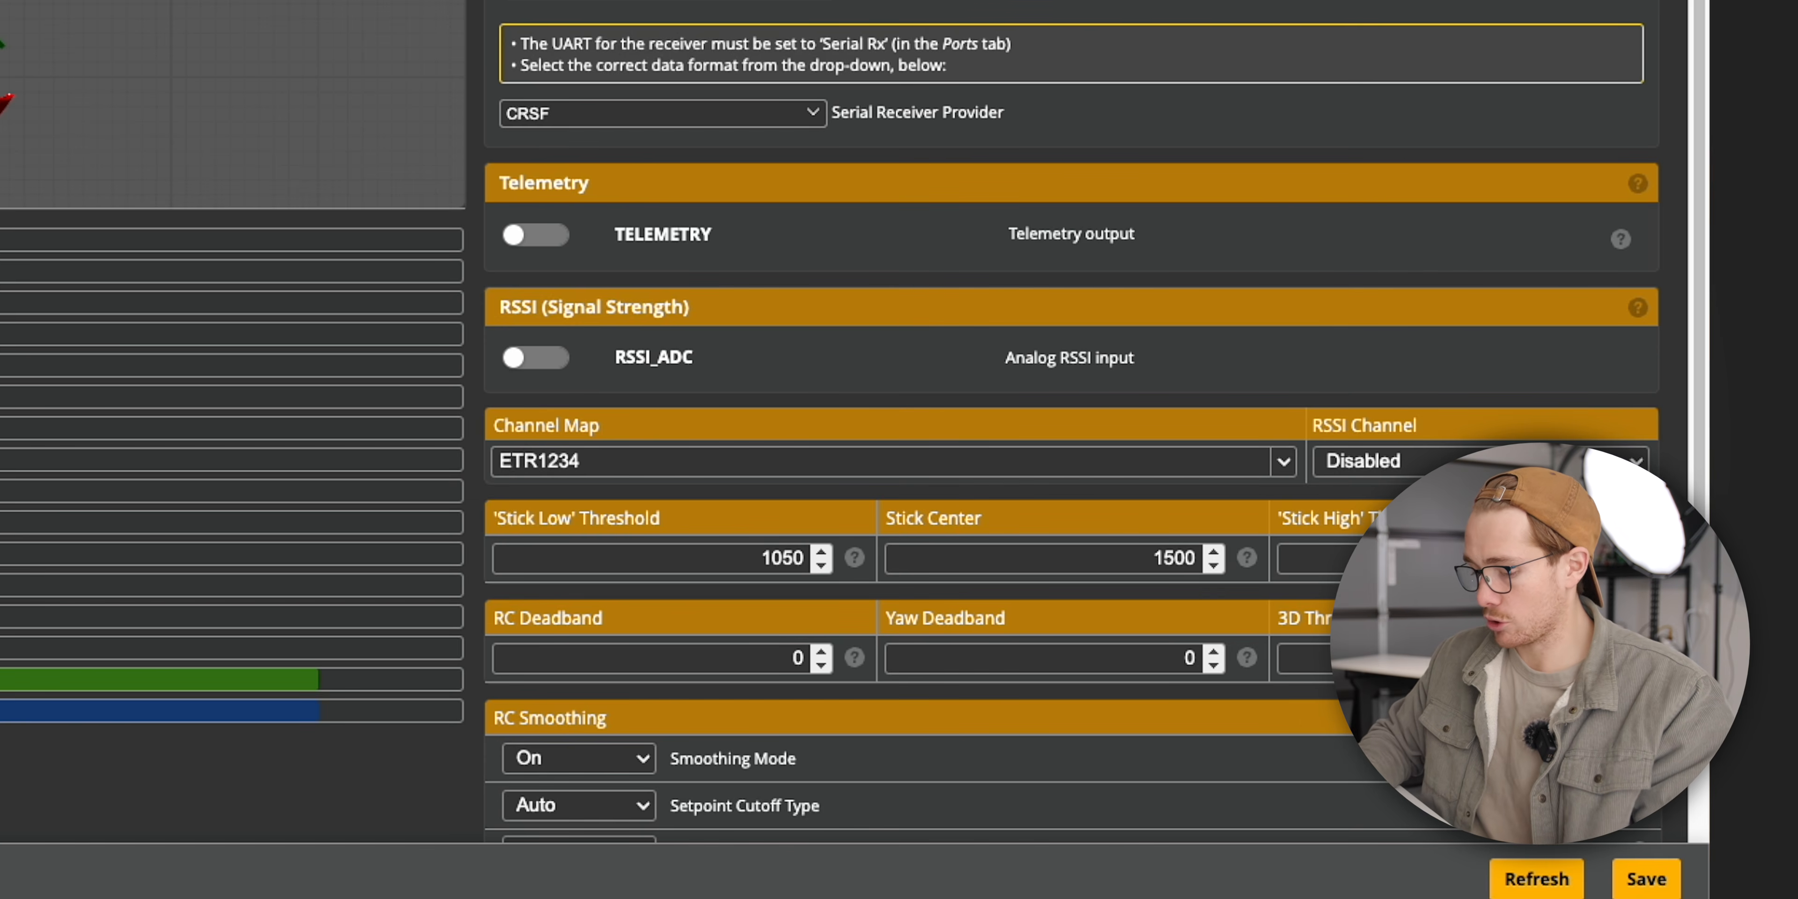
pyautogui.click(598, 473)
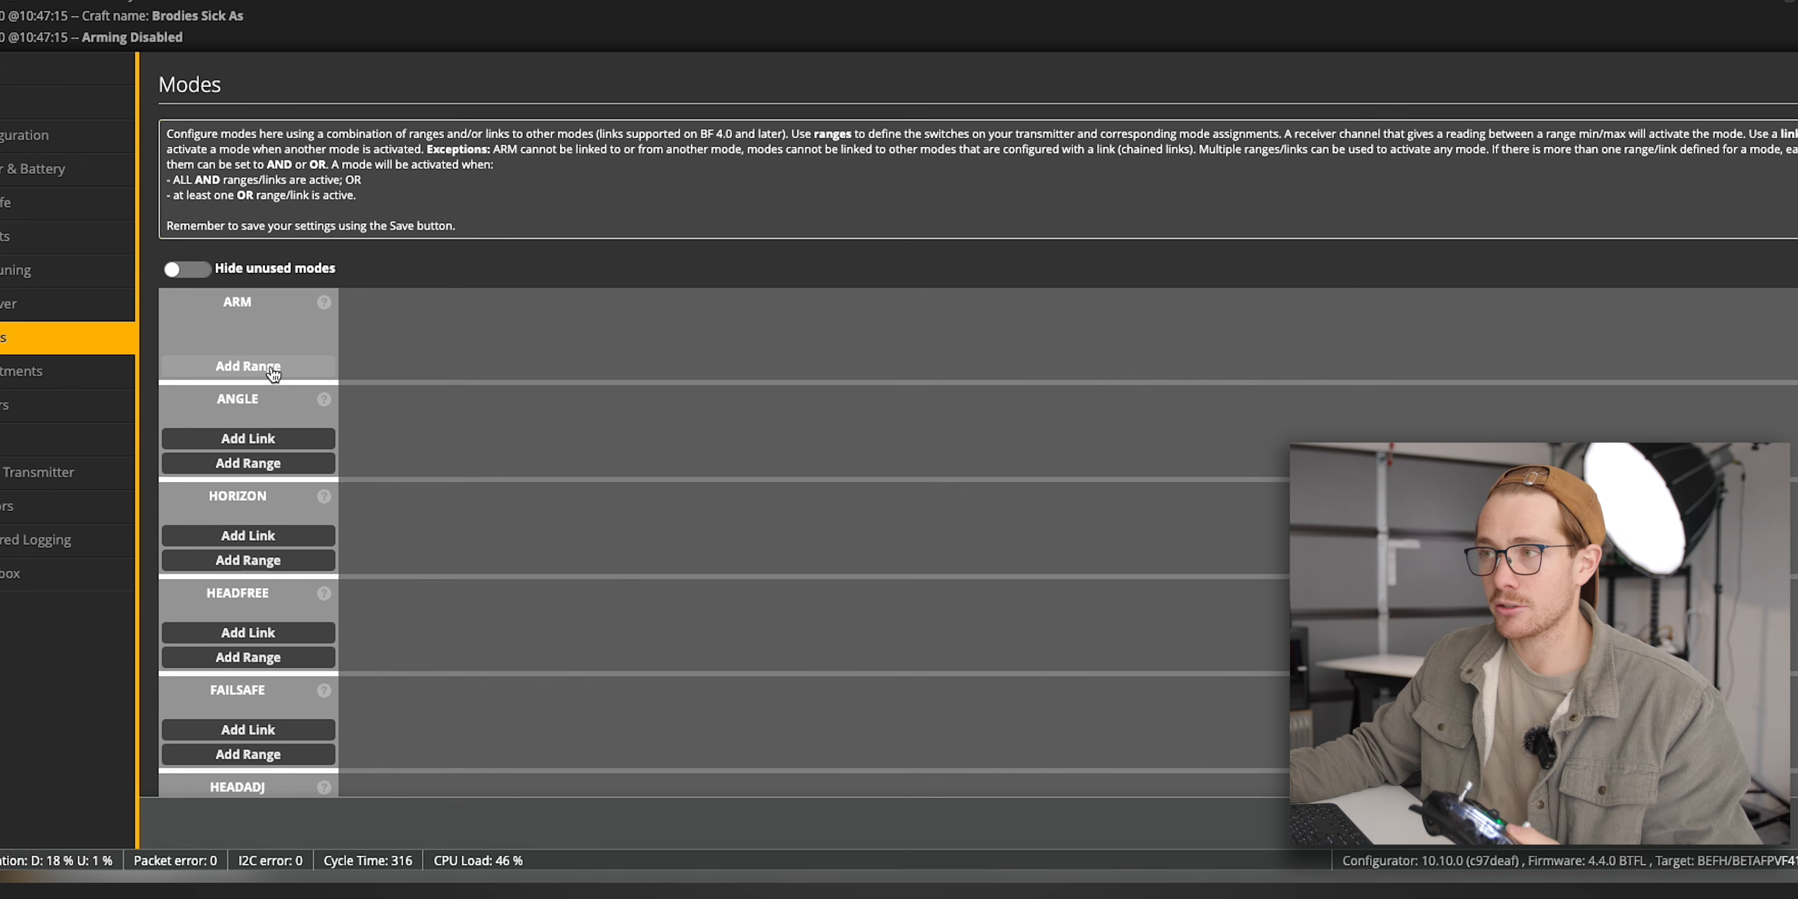
# - Add a range for the ARM mode on AUX 4, active from 1700 to 2100
pyautogui.click(273, 371)
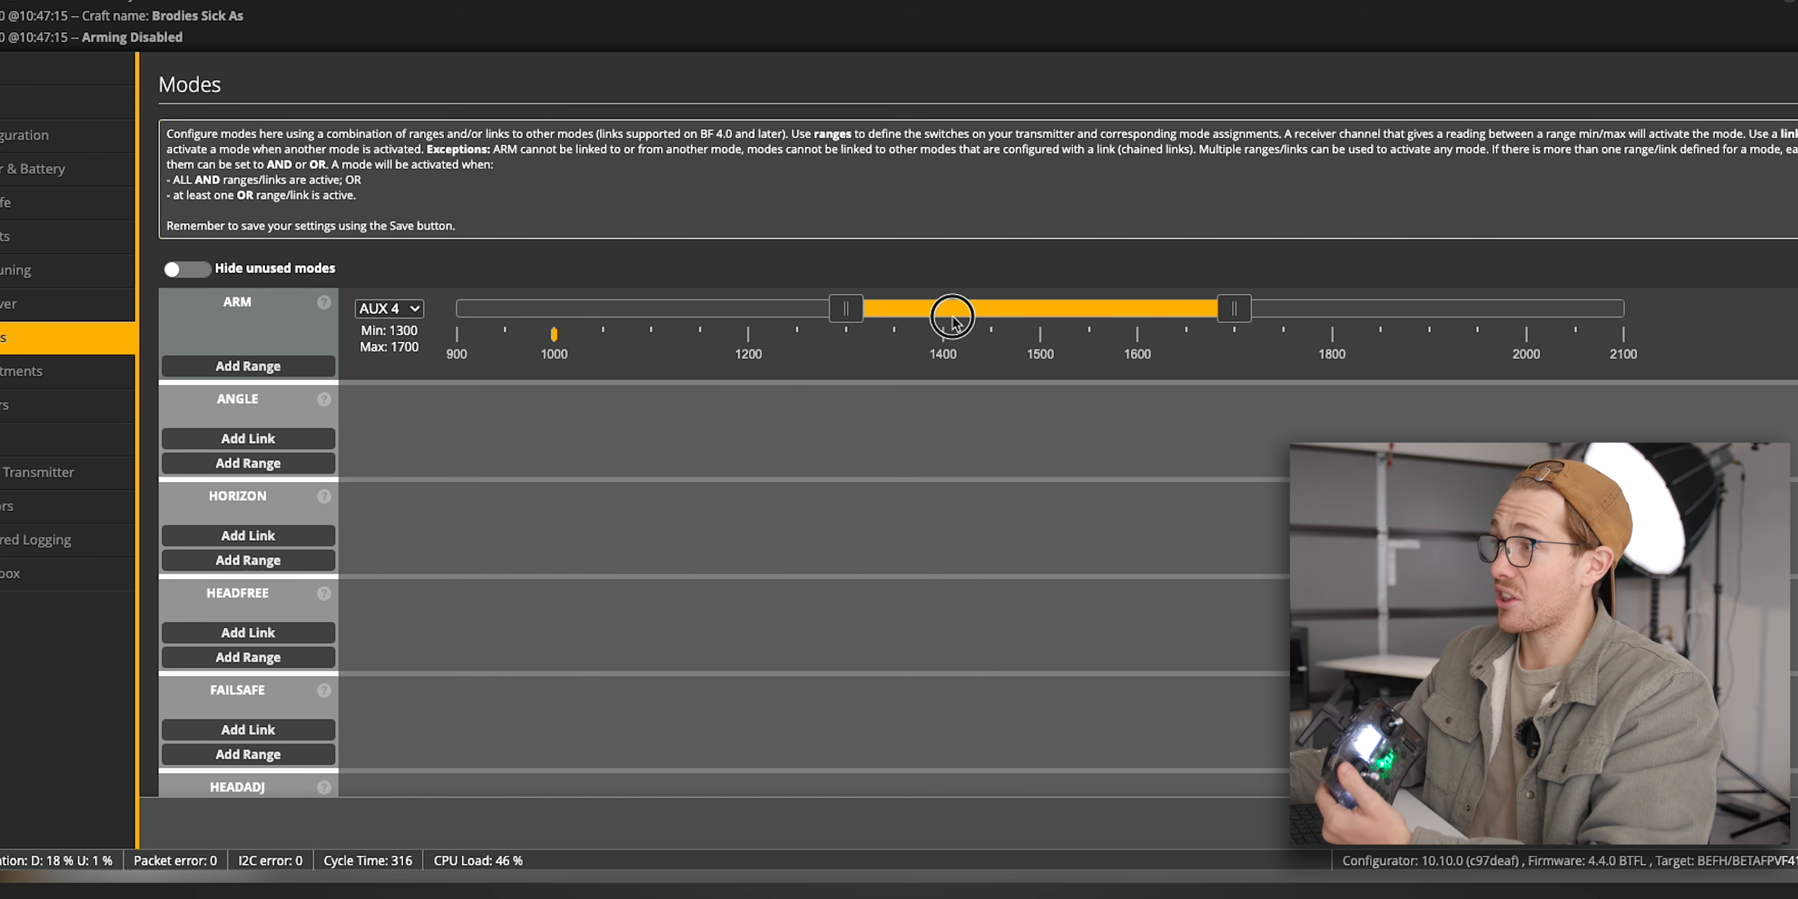
pyautogui.moveTo(964, 309); pyautogui.dragTo(1425, 282)
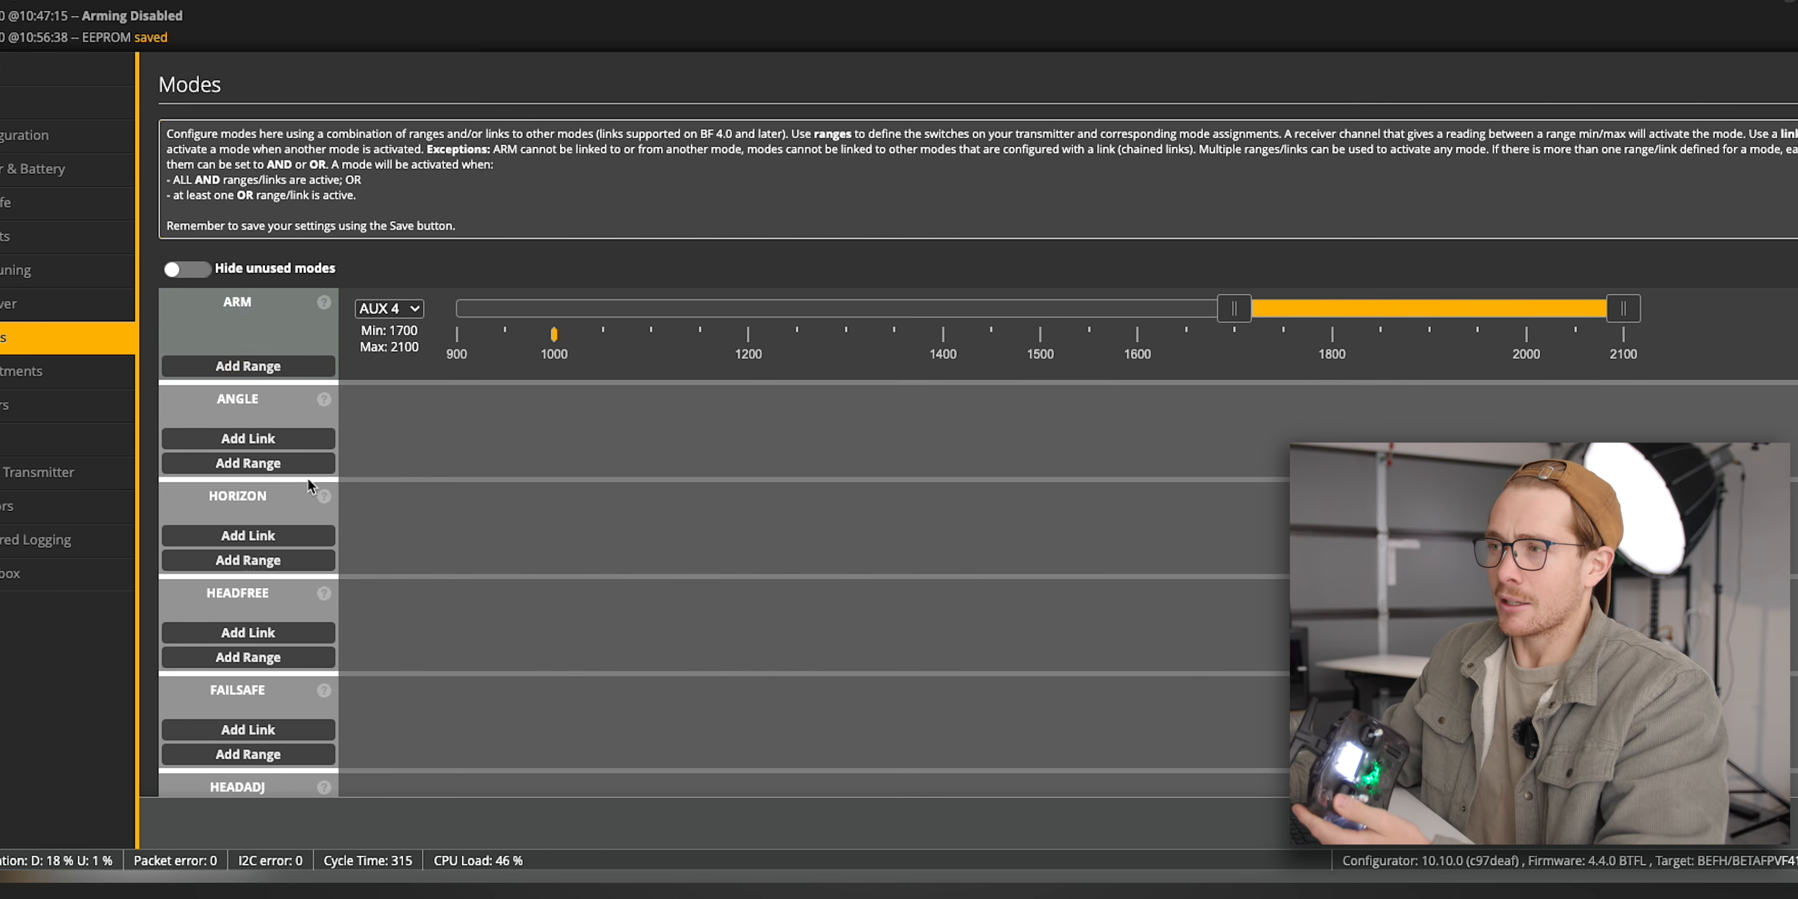
# - Add a range for the ANGLE mode on AUX 3, active from 1700 to 2100
pyautogui.scroll(-1, 311, 458)
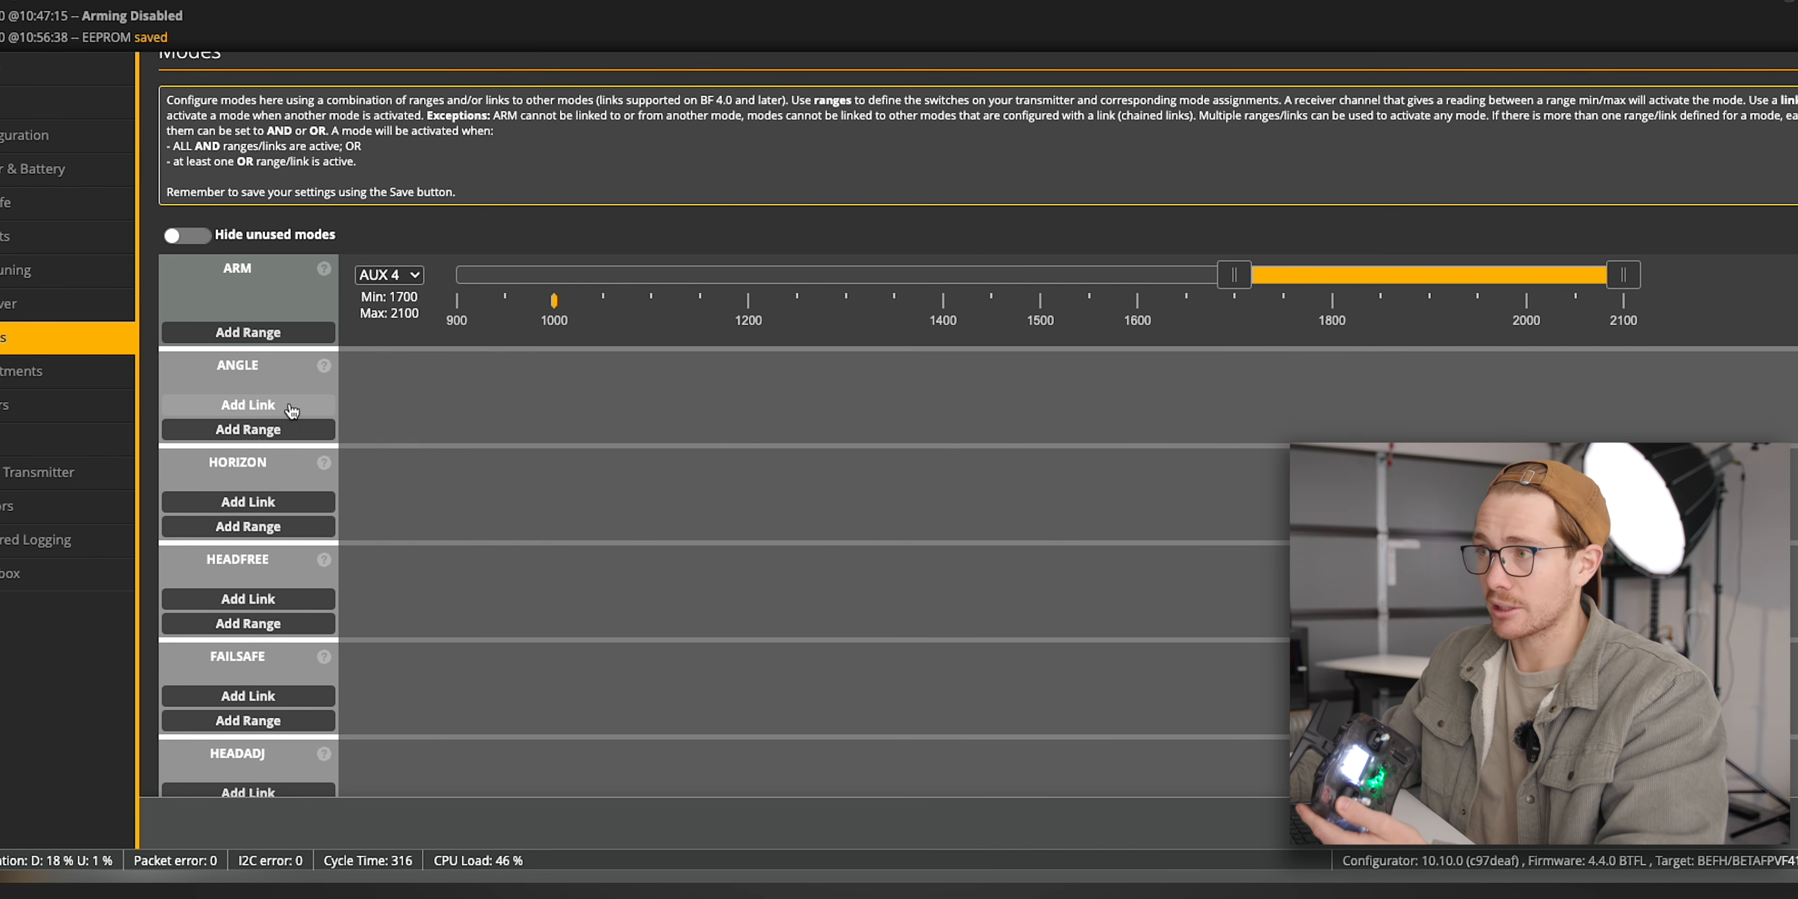
pyautogui.click(269, 432)
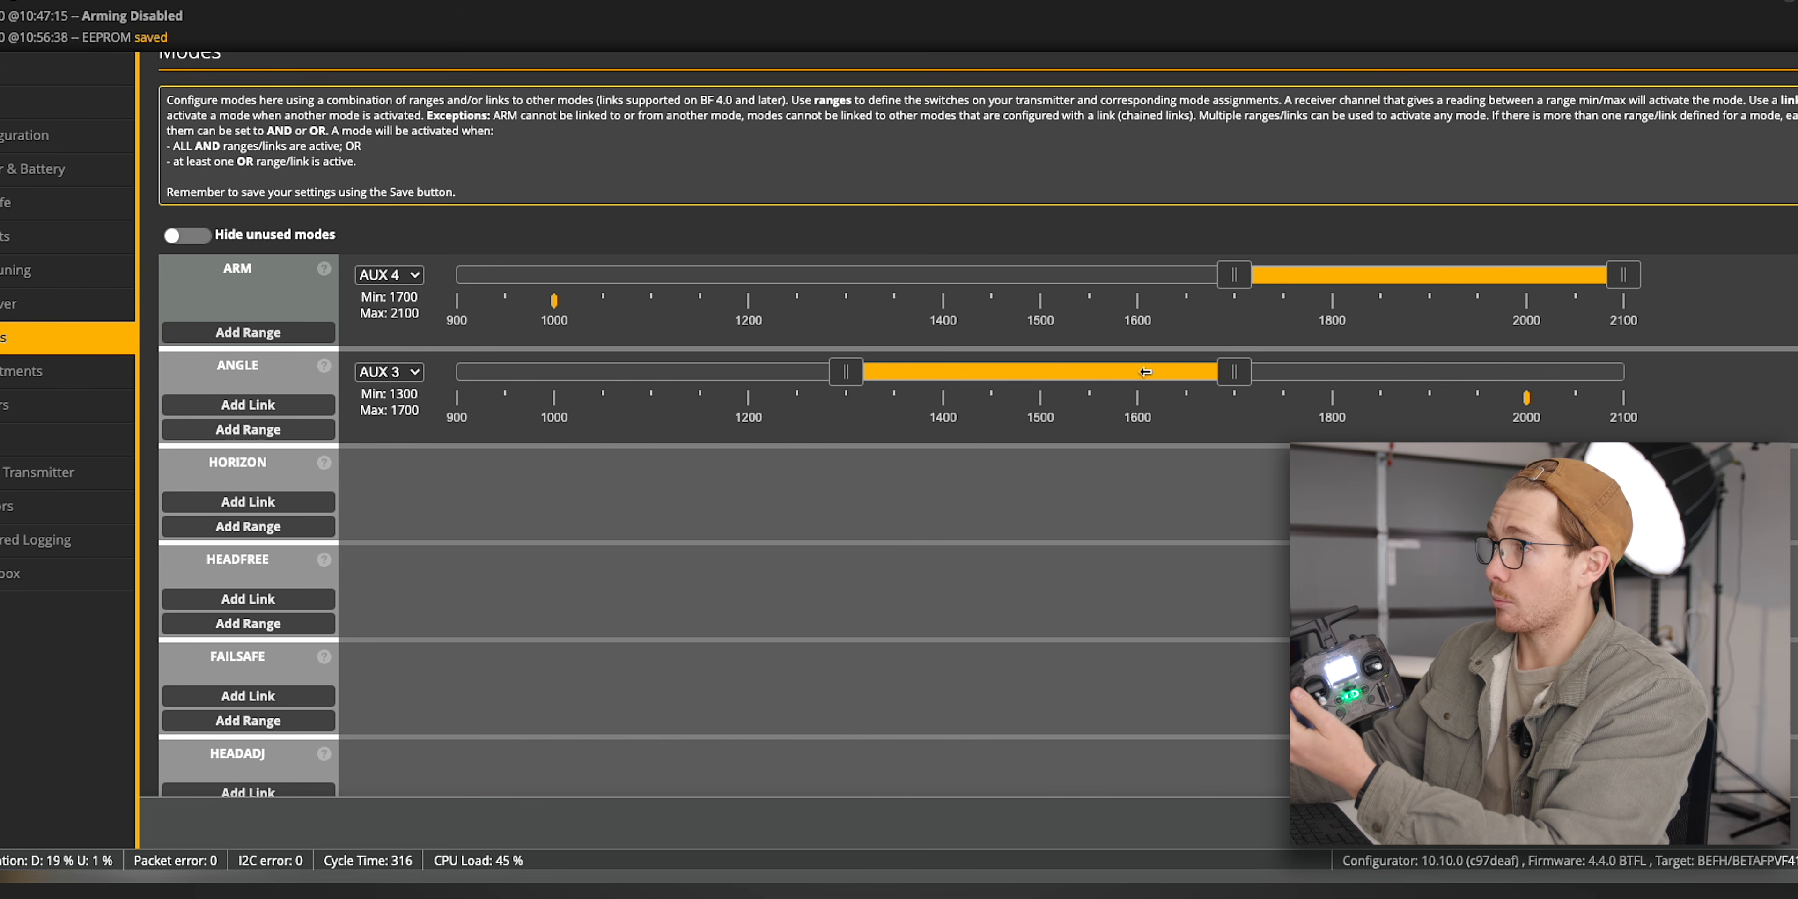
pyautogui.moveTo(1145, 372); pyautogui.dragTo(1536, 373)
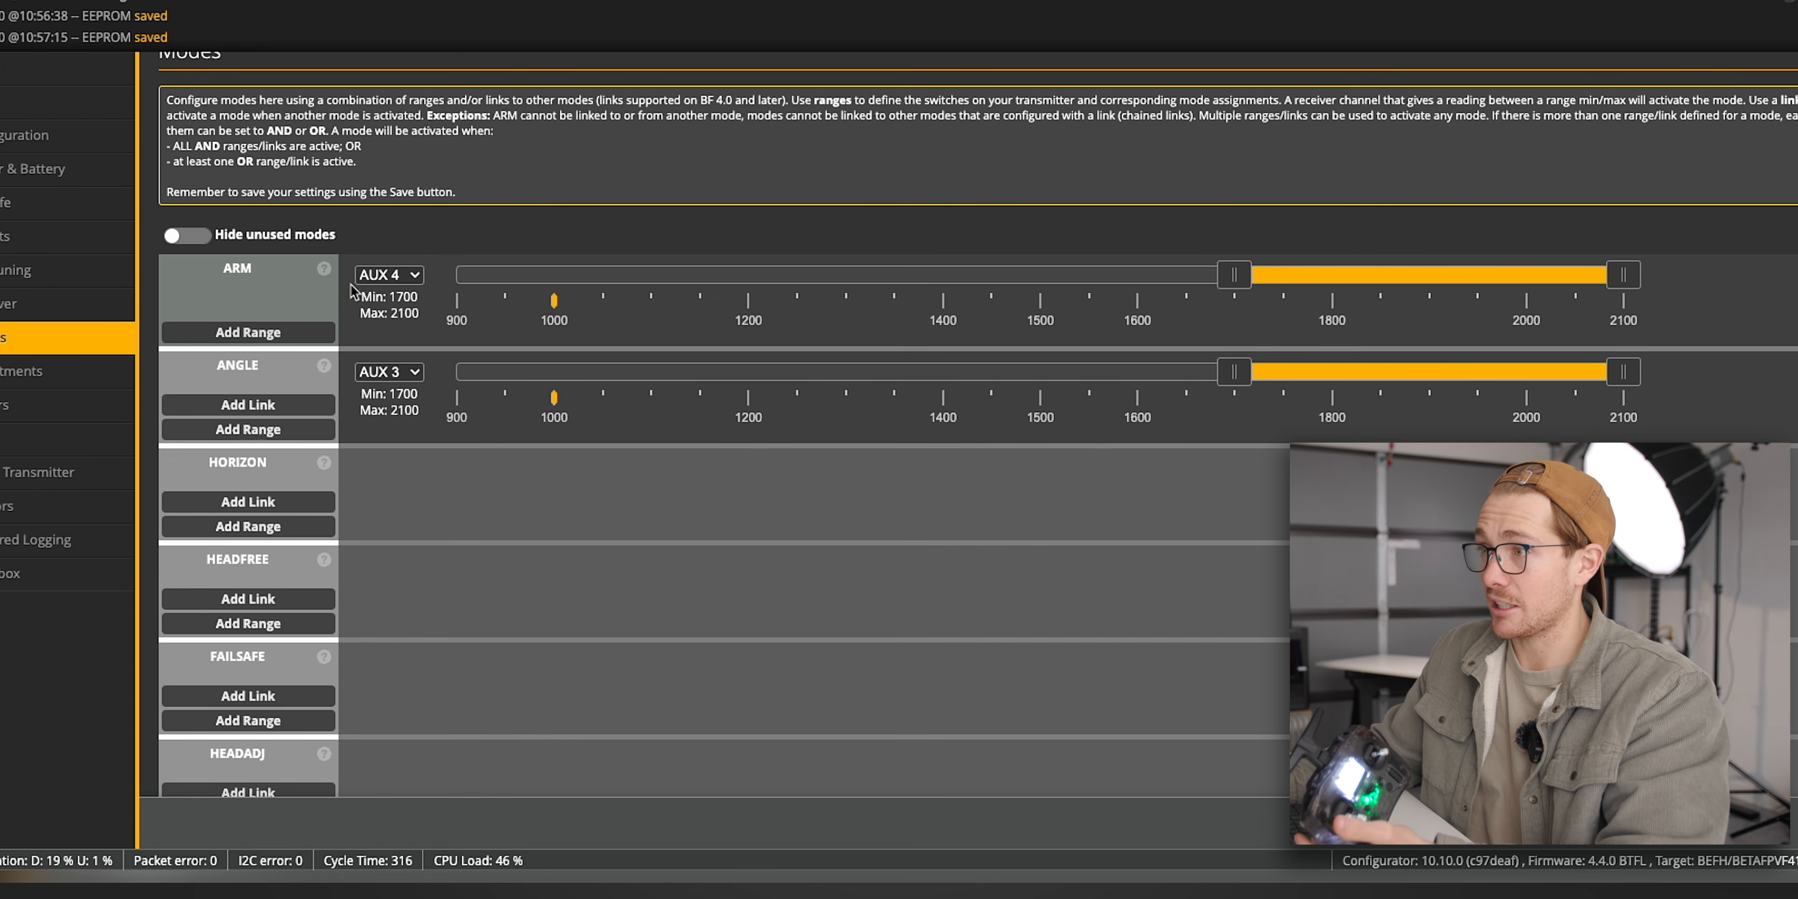
# - Check the channel choices of the ARM and ANGLE ranges and delete the ANGLE range
pyautogui.click(409, 273)
pyautogui.click(504, 250)
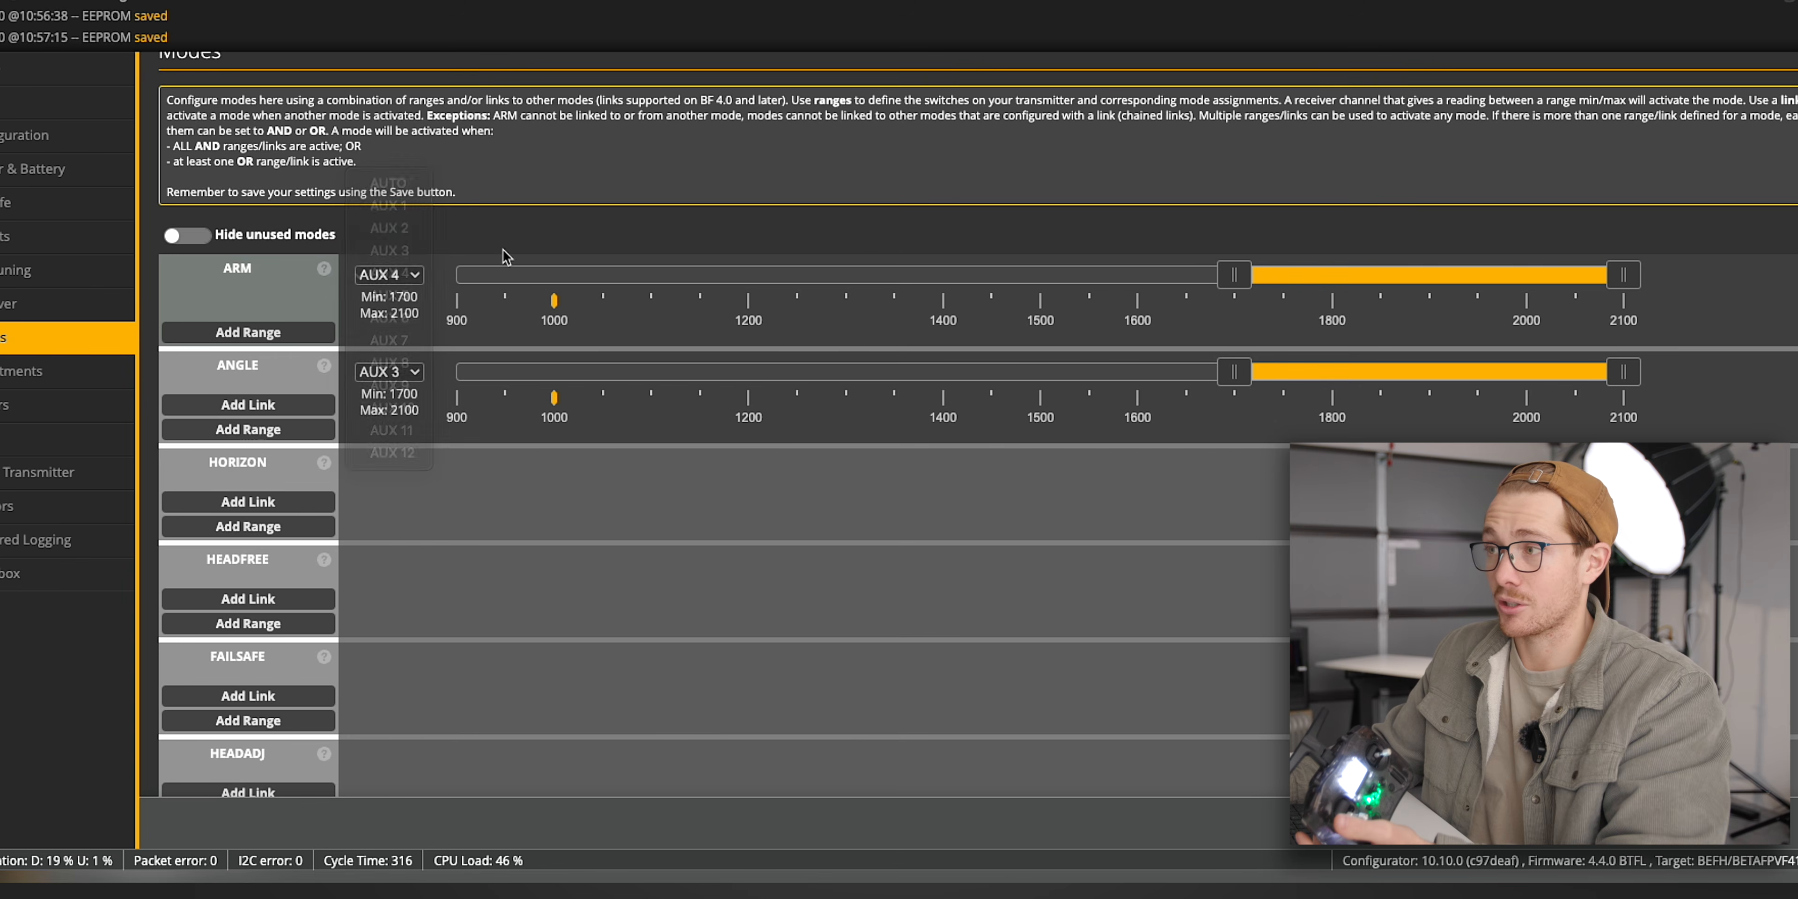
pyautogui.click(385, 377)
pyautogui.click(659, 462)
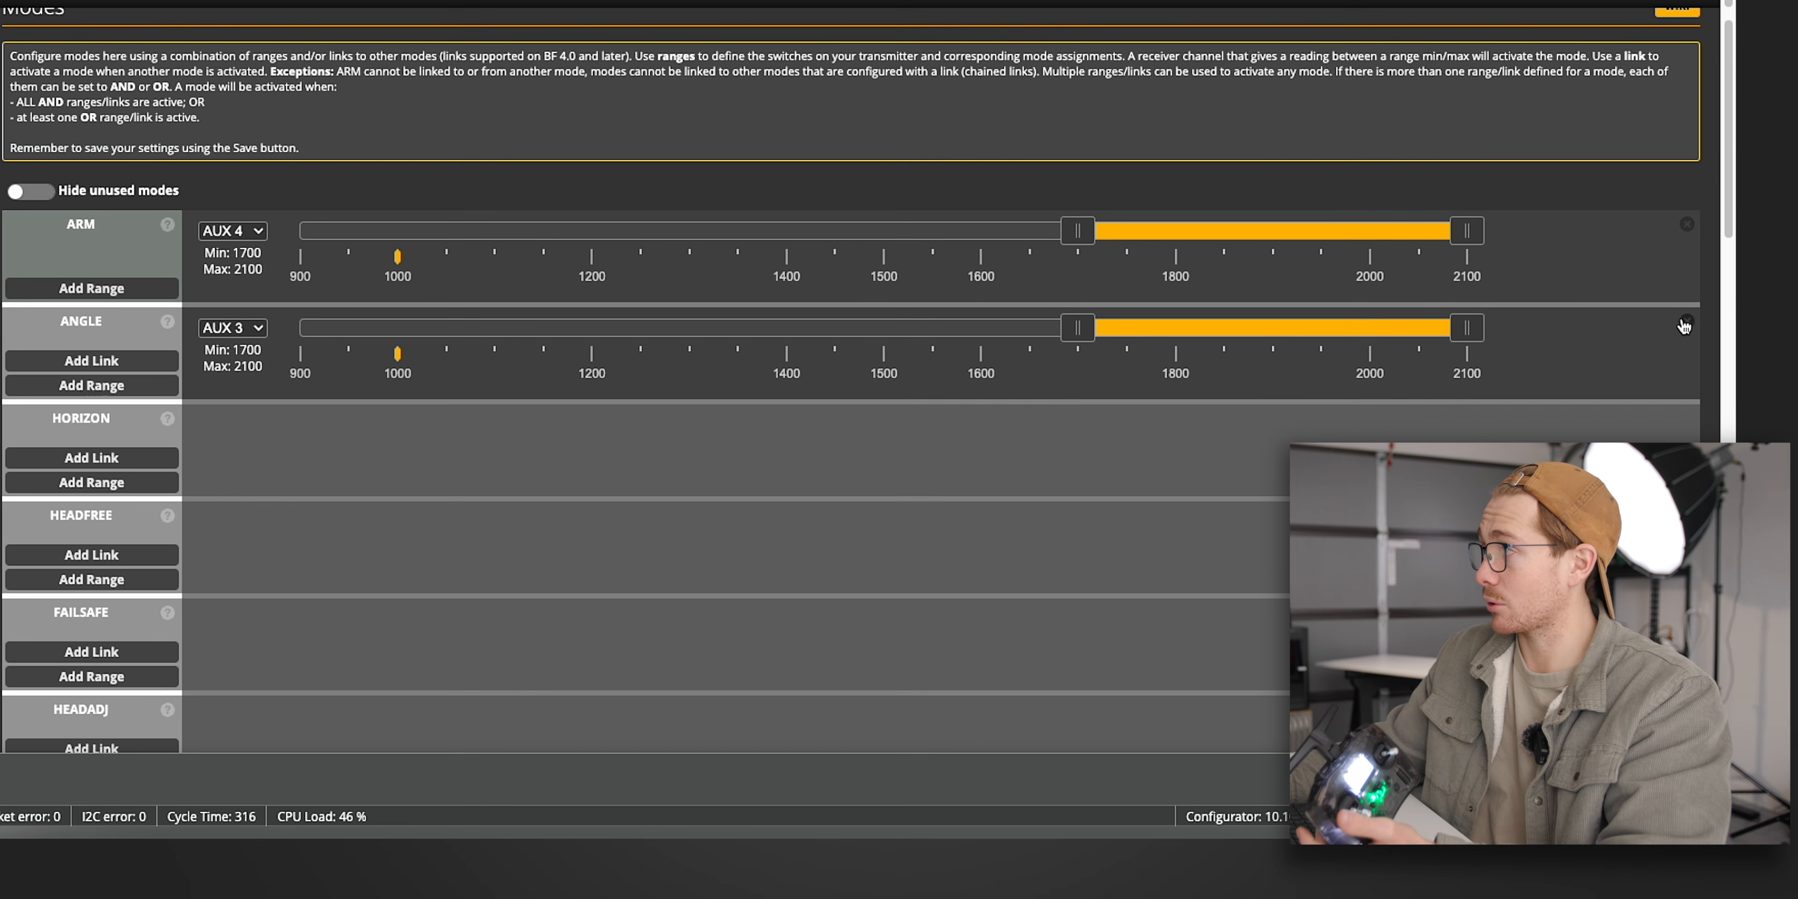
pyautogui.click(1688, 321)
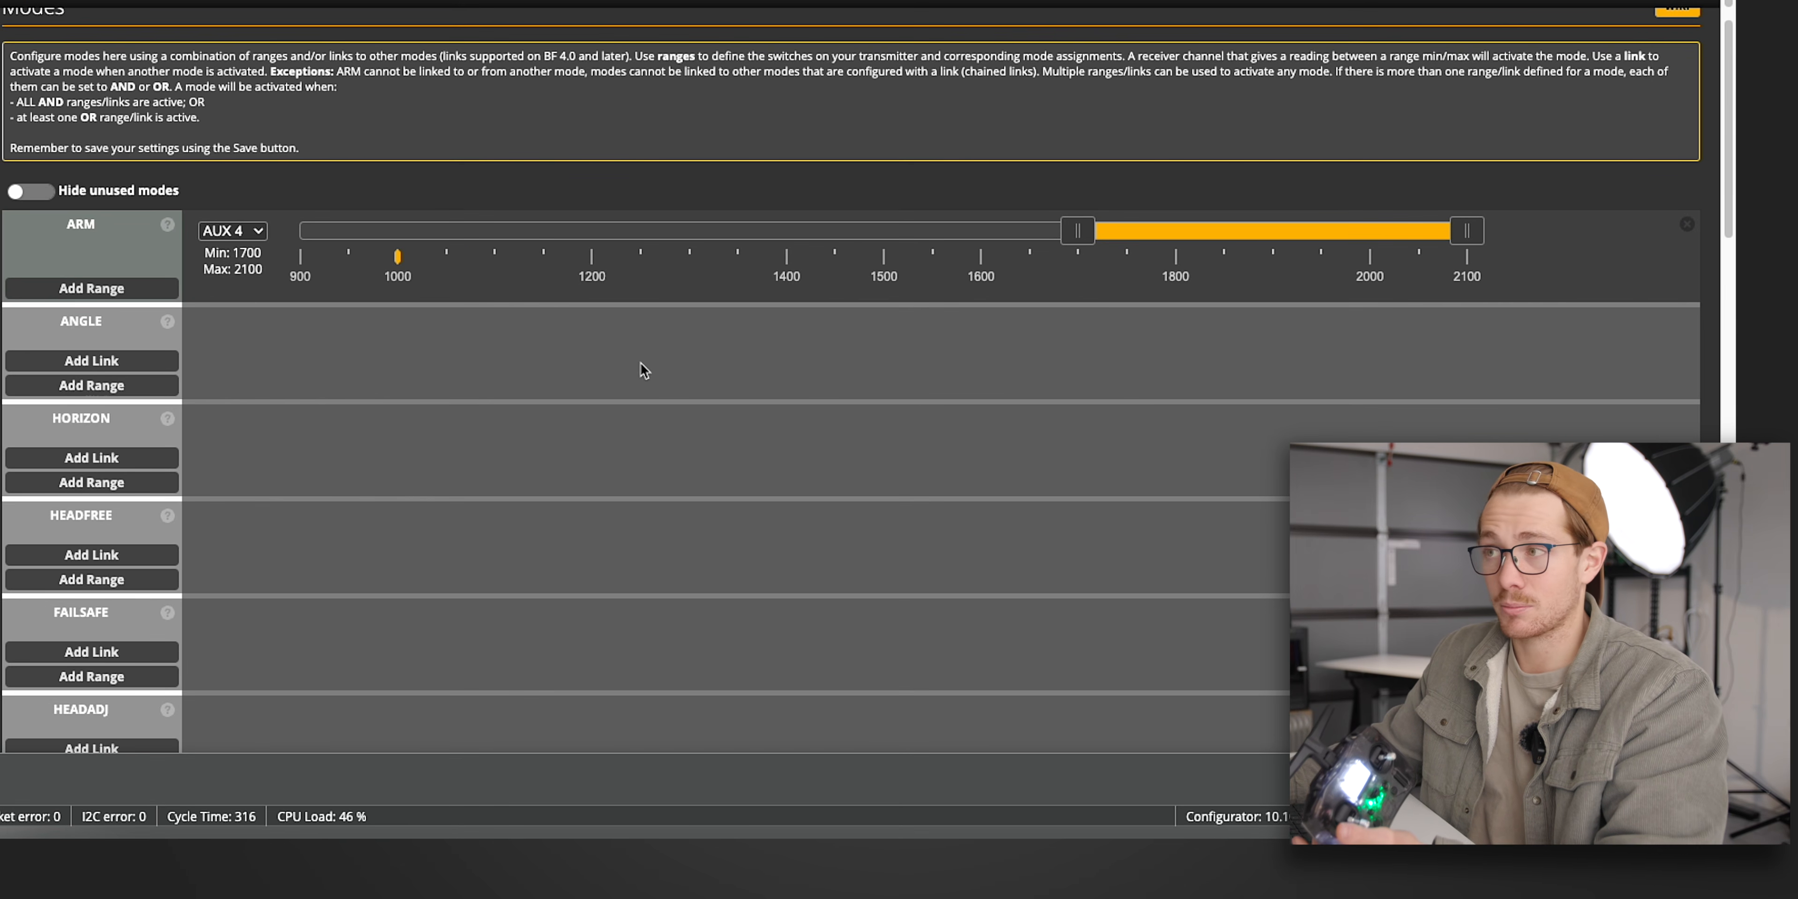
# - Set the channel of the ARM range to AUTO
pyautogui.click(256, 231)
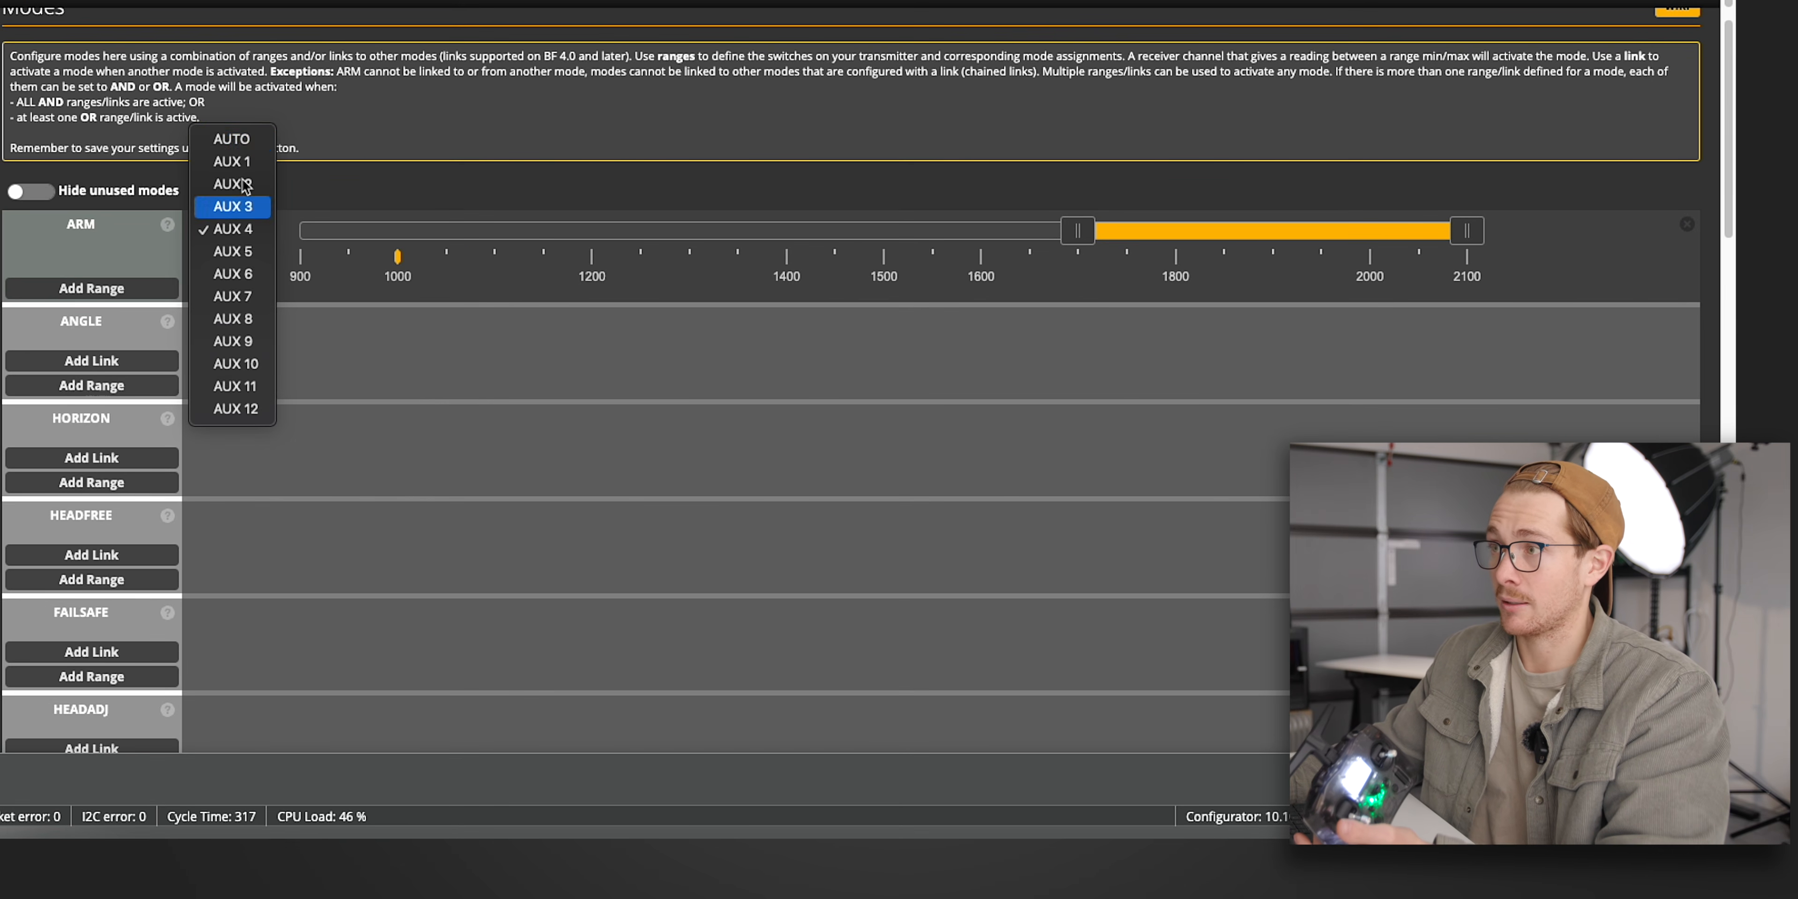
pyautogui.click(242, 141)
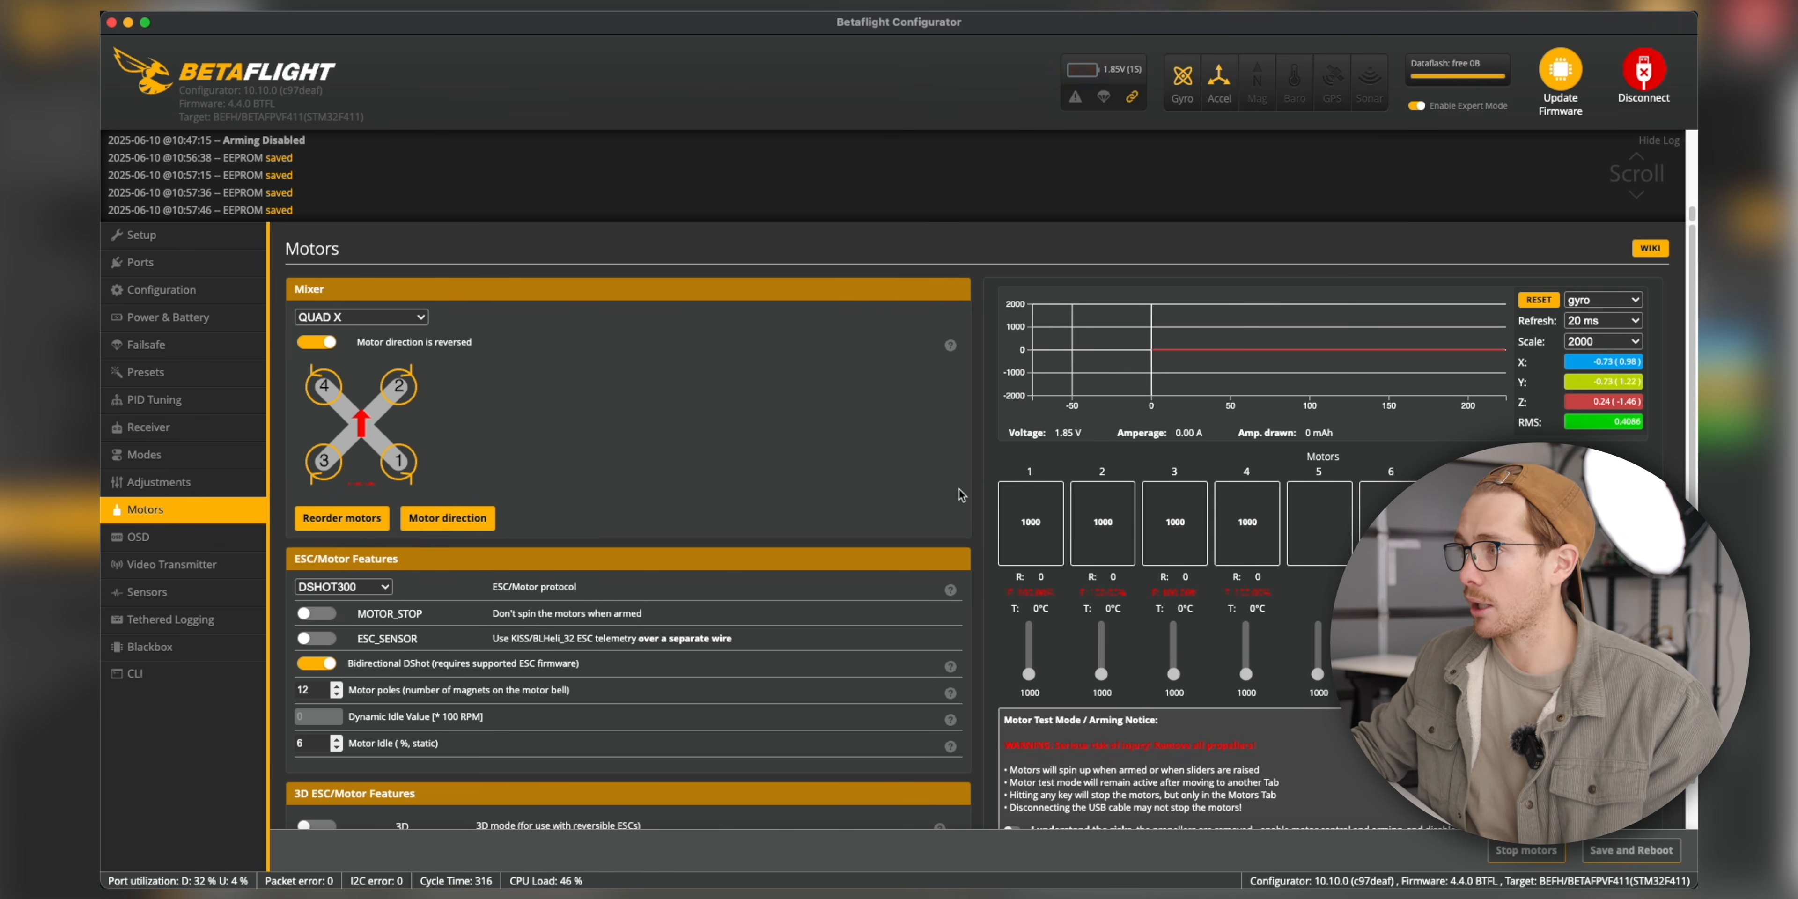
# - Try the mixer's reversed motor direction setting by switching it off and back on repeatedly
pyautogui.scroll(-1, 961, 495)
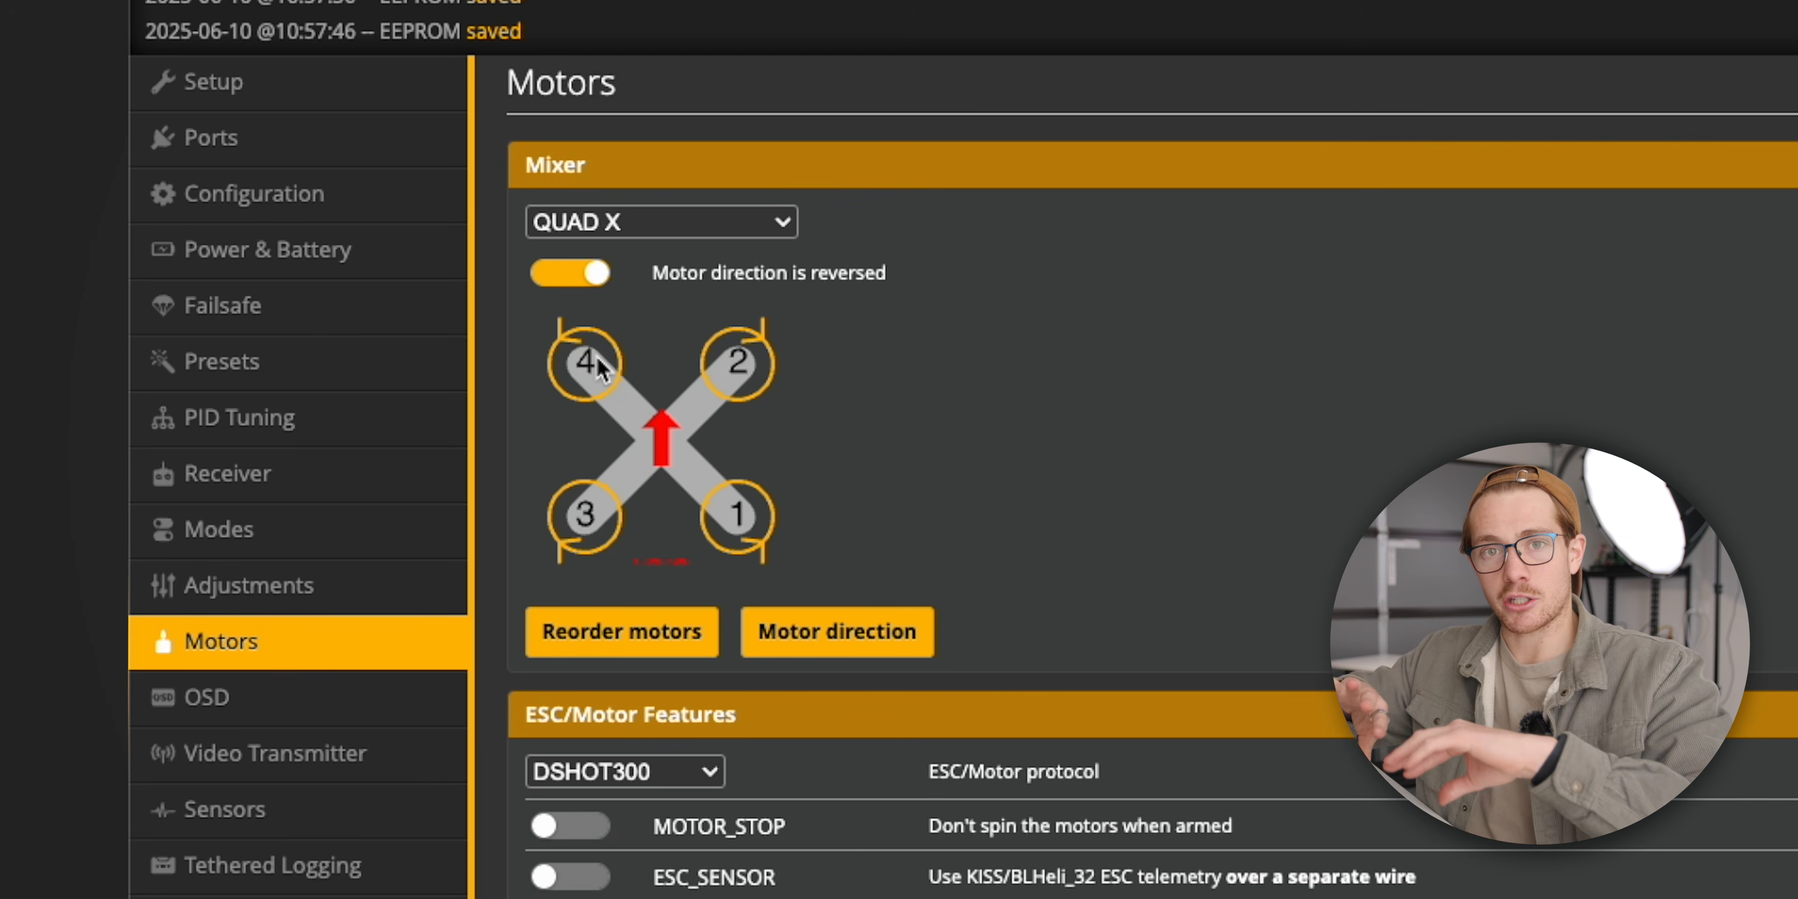
pyautogui.click(581, 276)
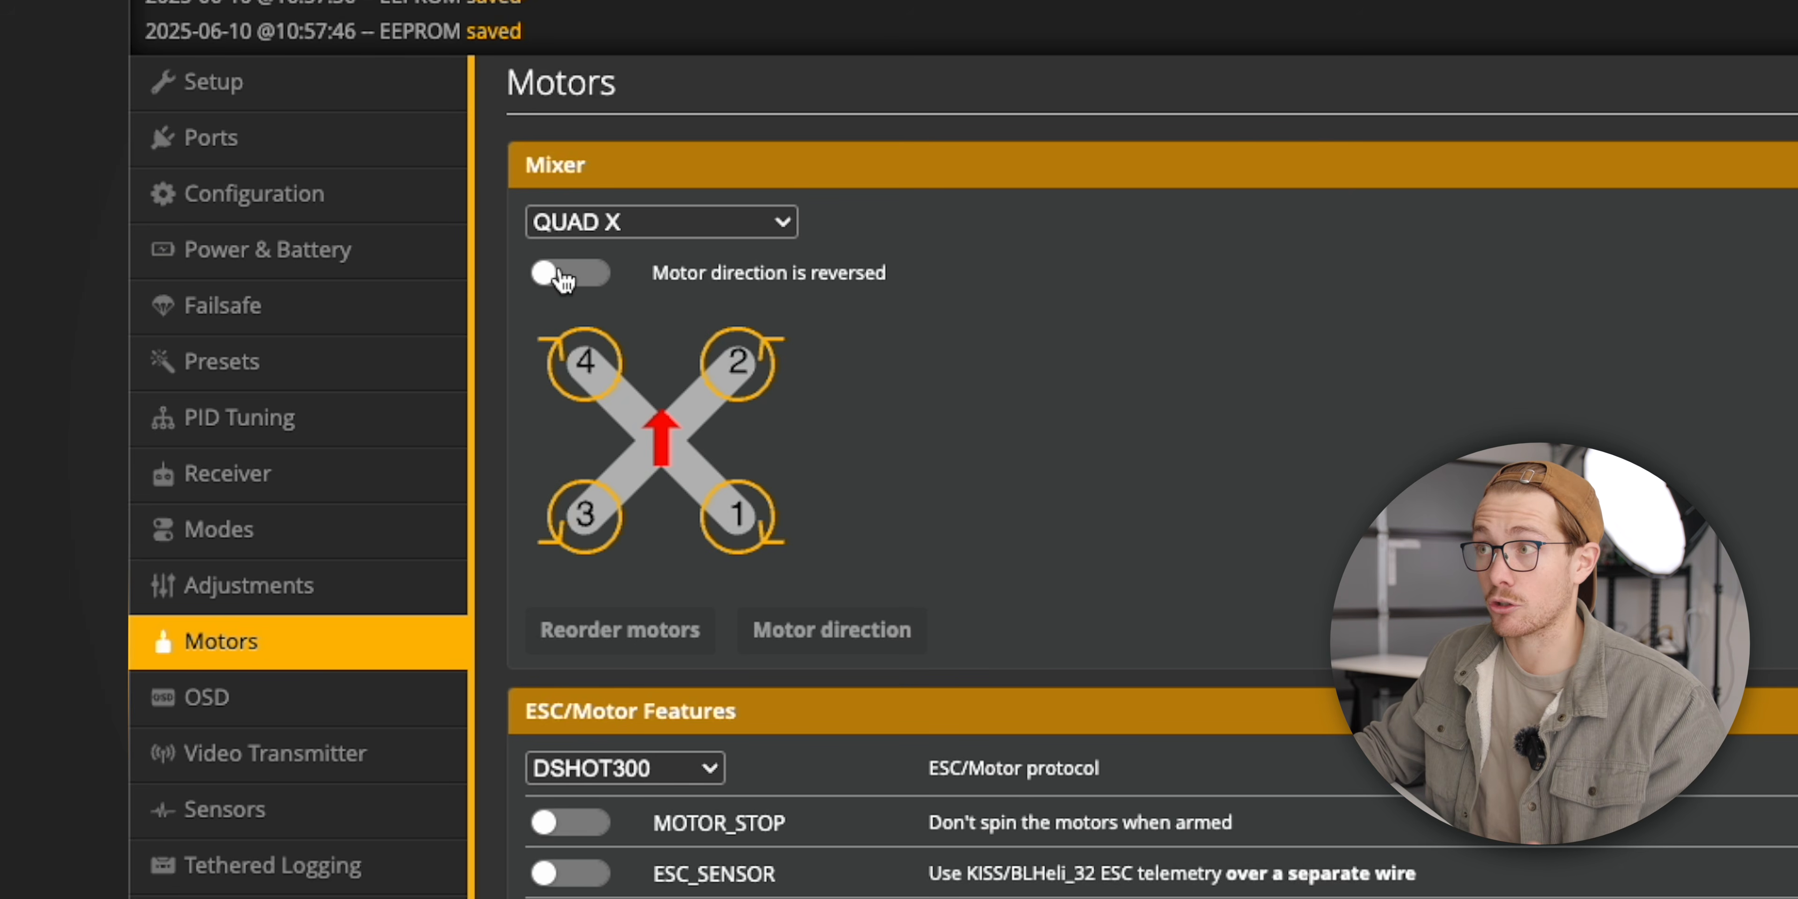
pyautogui.click(562, 272)
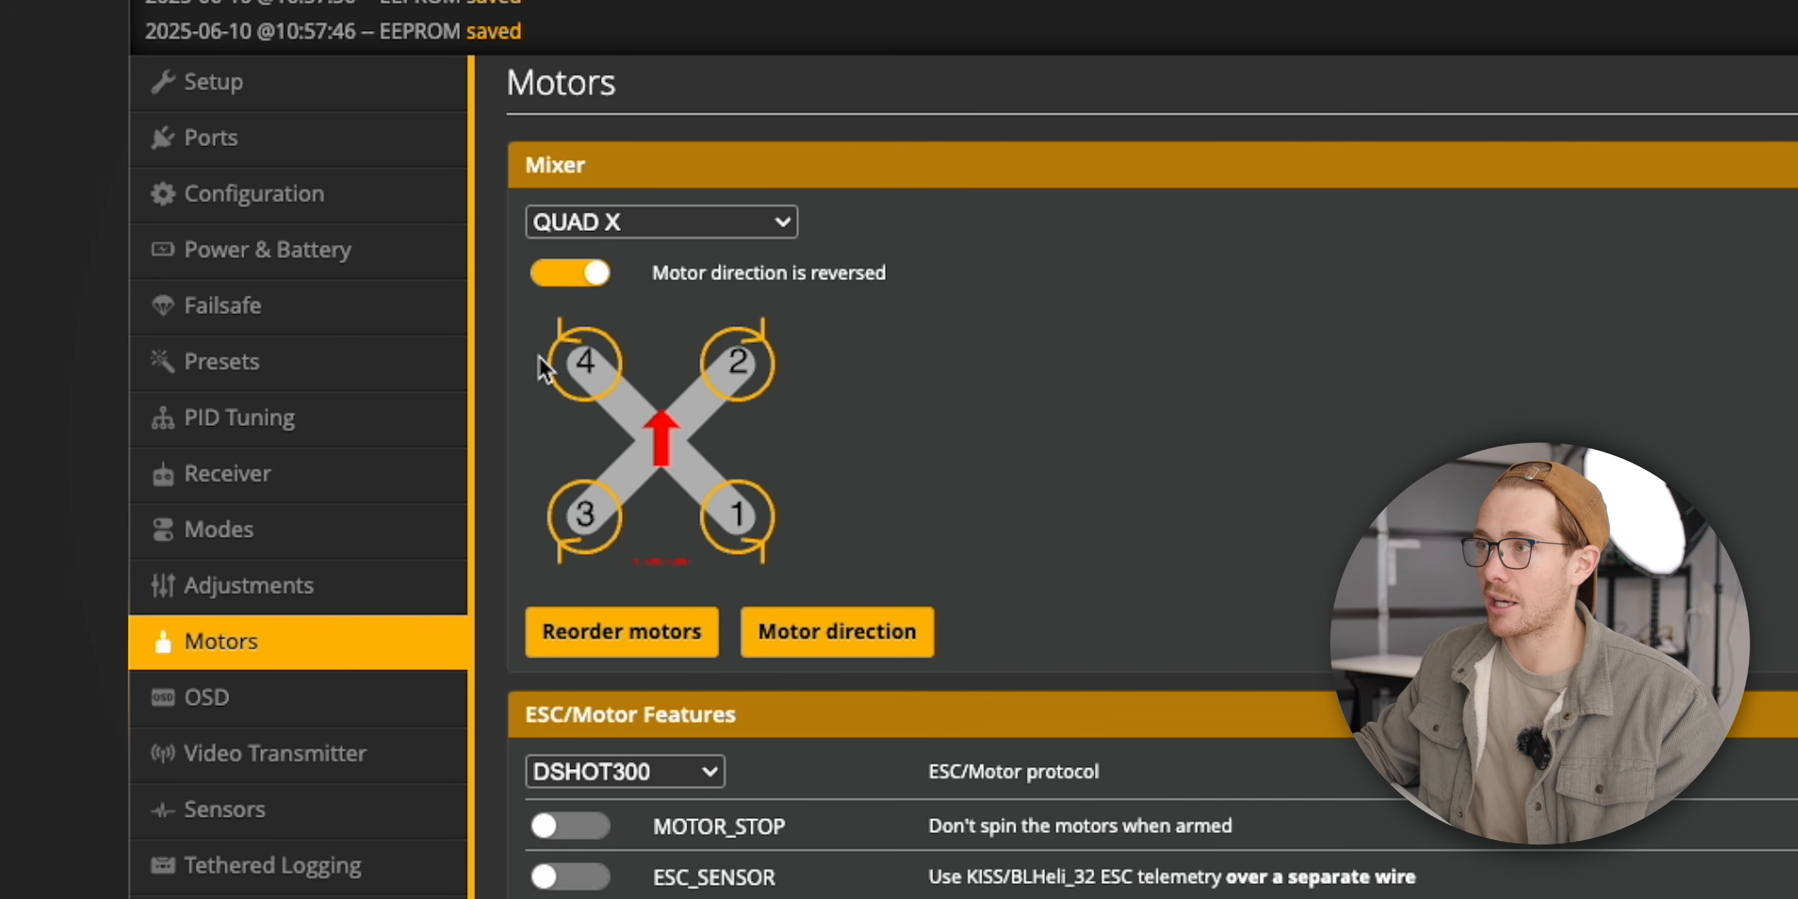
pyautogui.click(569, 279)
pyautogui.click(569, 280)
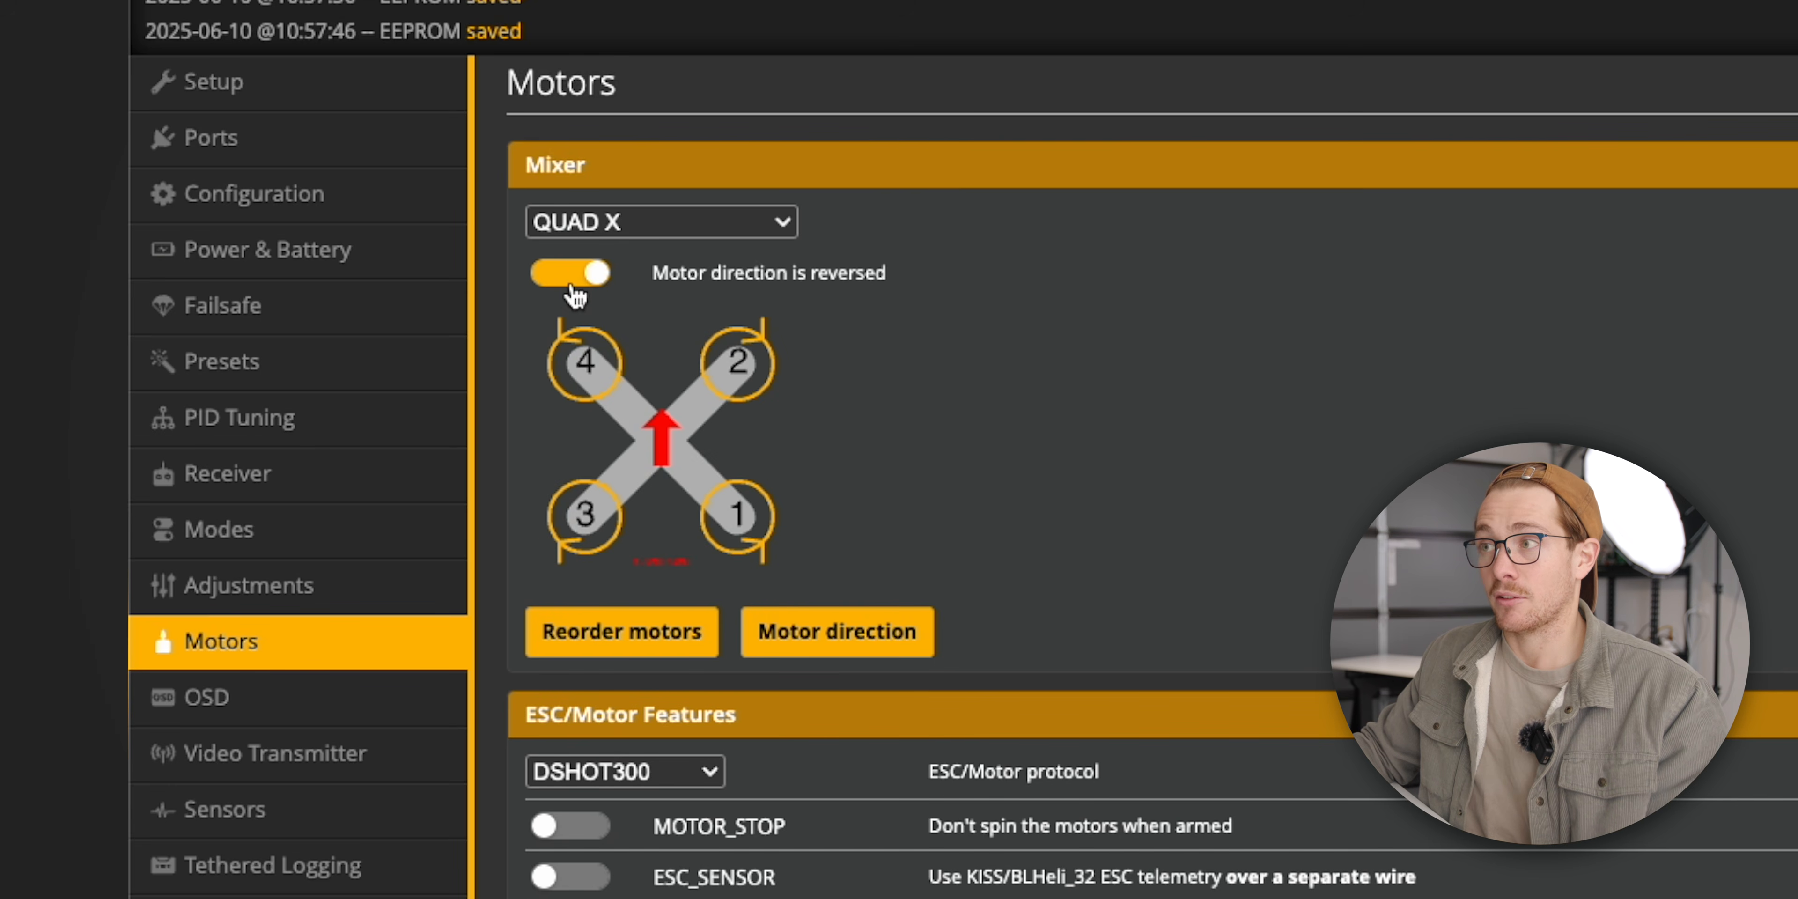
pyautogui.click(573, 278)
pyautogui.click(569, 277)
pyautogui.scroll(-1, 1084, 457)
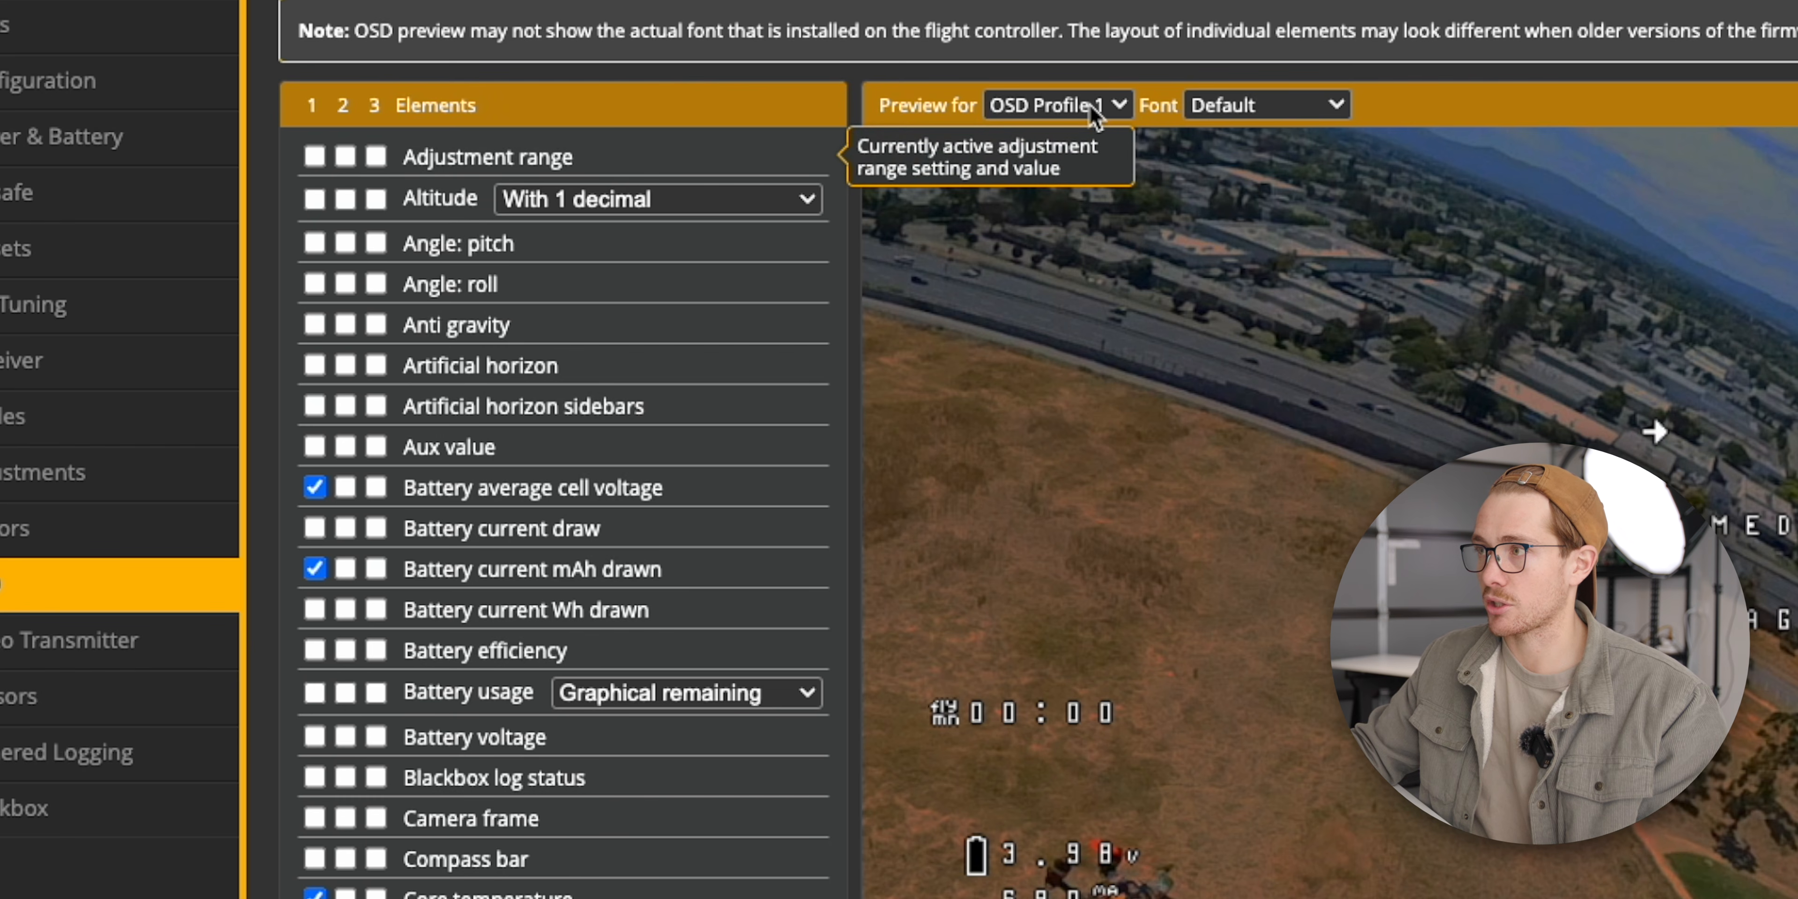
# - Keep the OSD preview on OSD Profile 1 and toggle its Battery average cell voltage element off and back on
pyautogui.click(1116, 110)
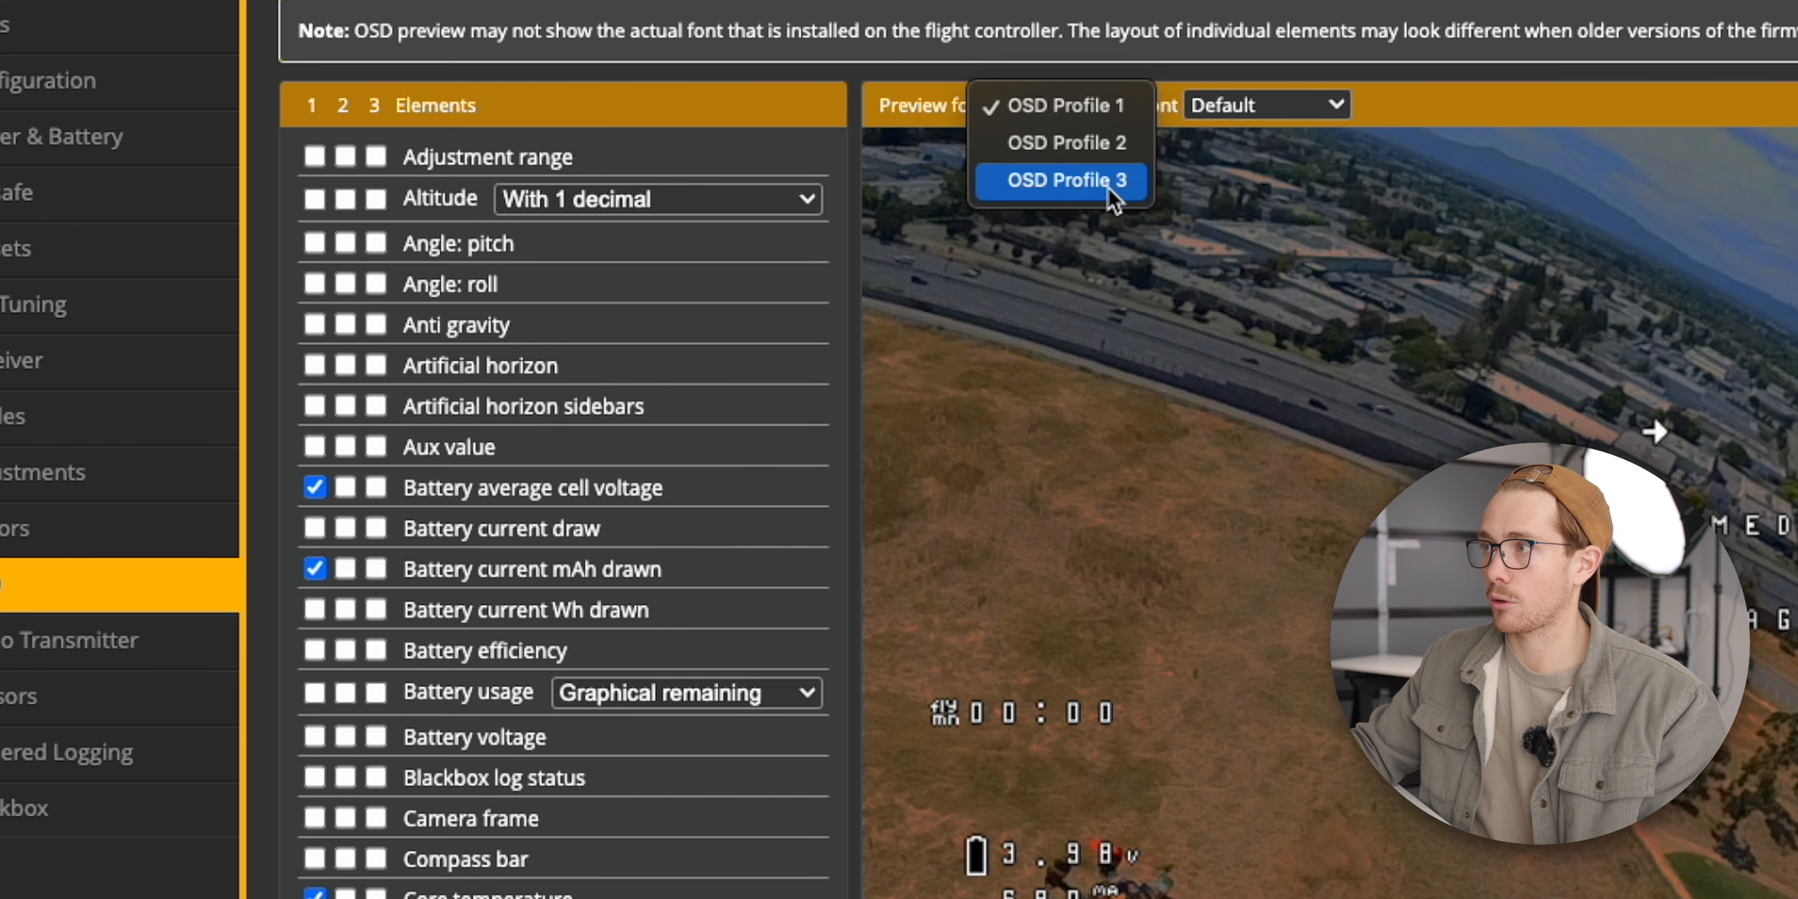
pyautogui.click(1112, 108)
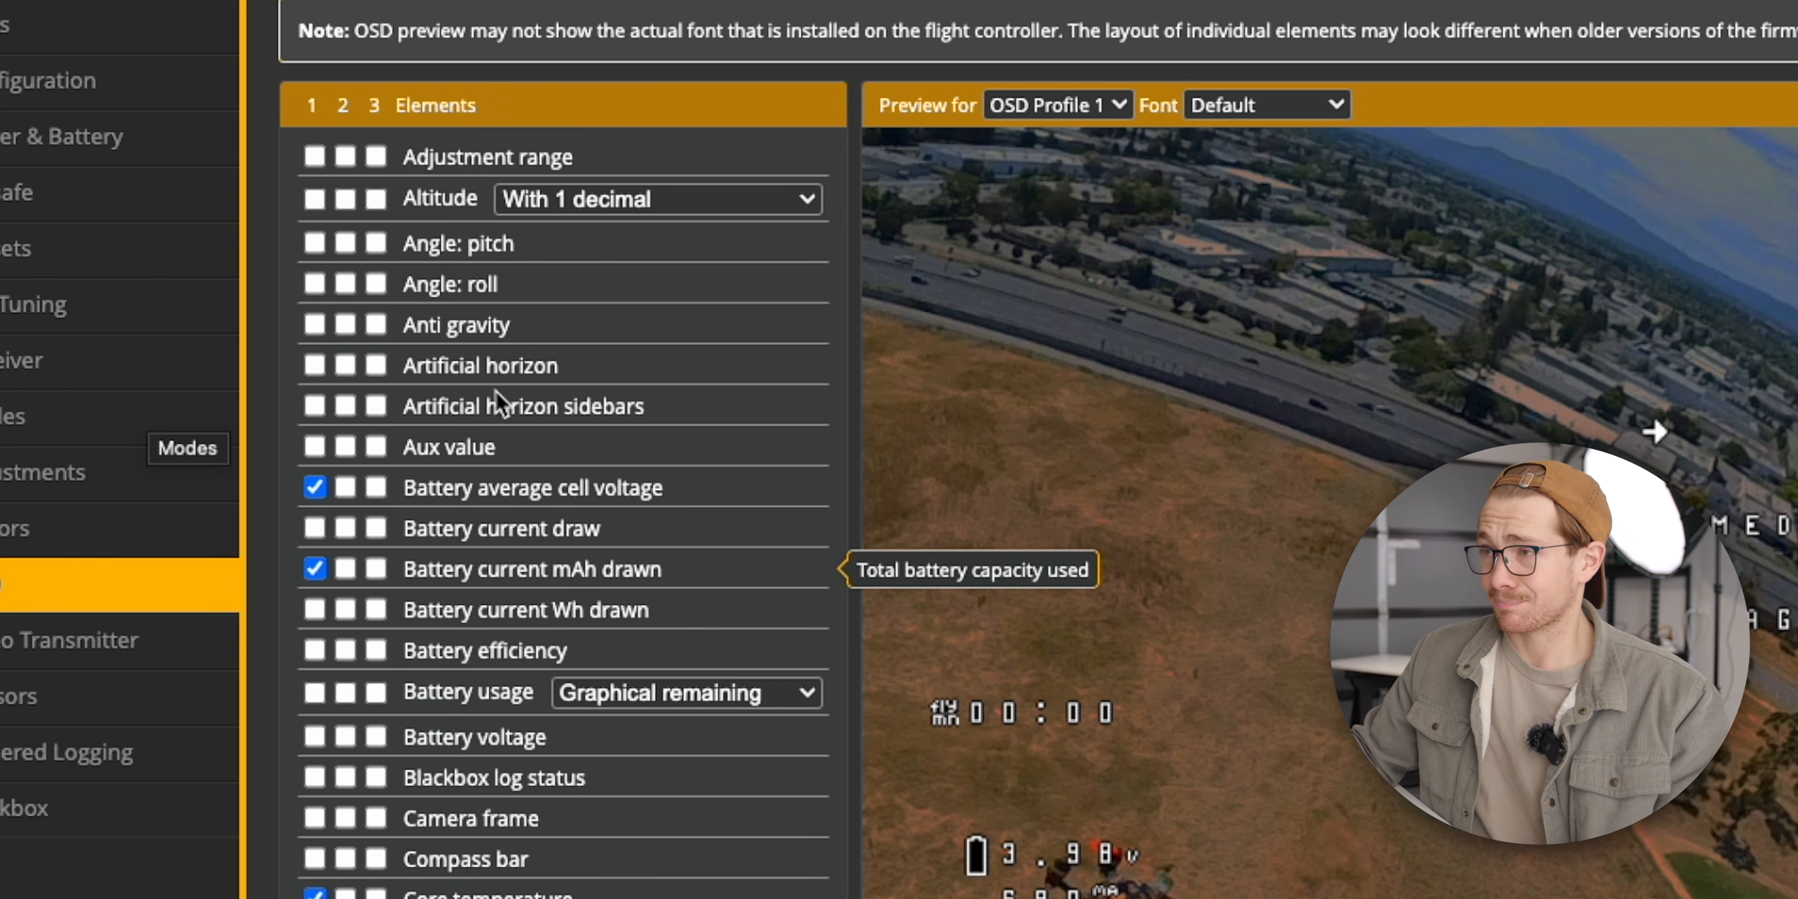
pyautogui.click(315, 487)
pyautogui.click(315, 487)
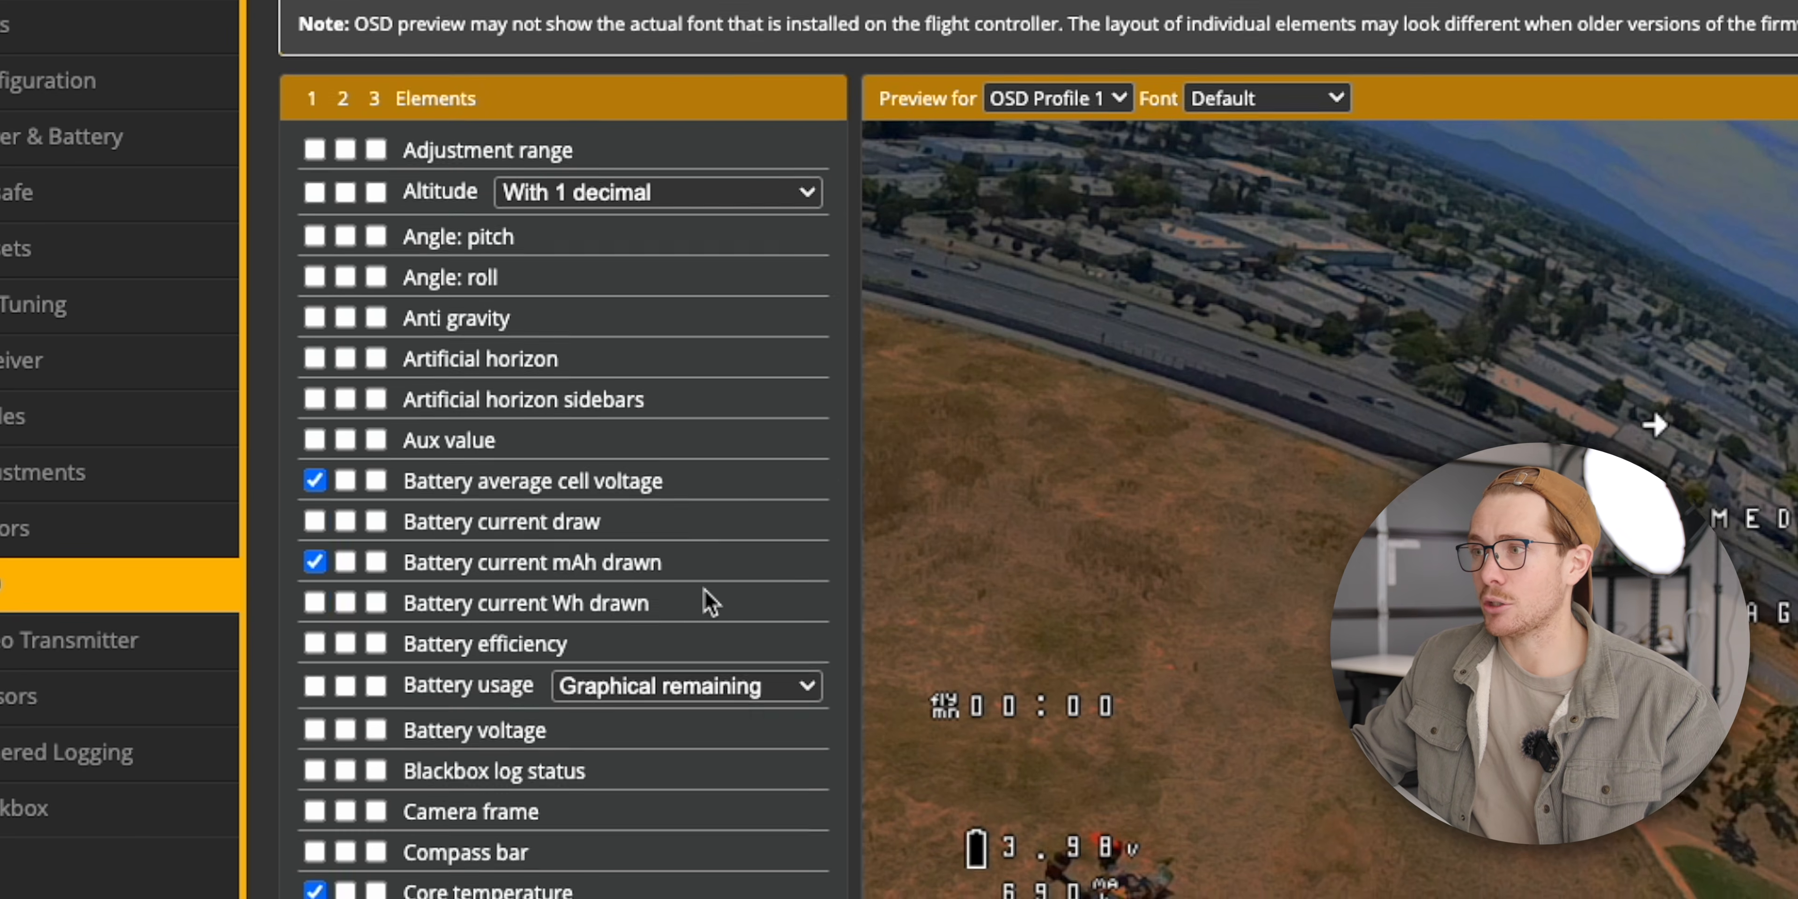
# - Enable the Craft name element for OSD Profile 1 and reposition it near the upper centre of the preview
pyautogui.scroll(-1, 703, 602)
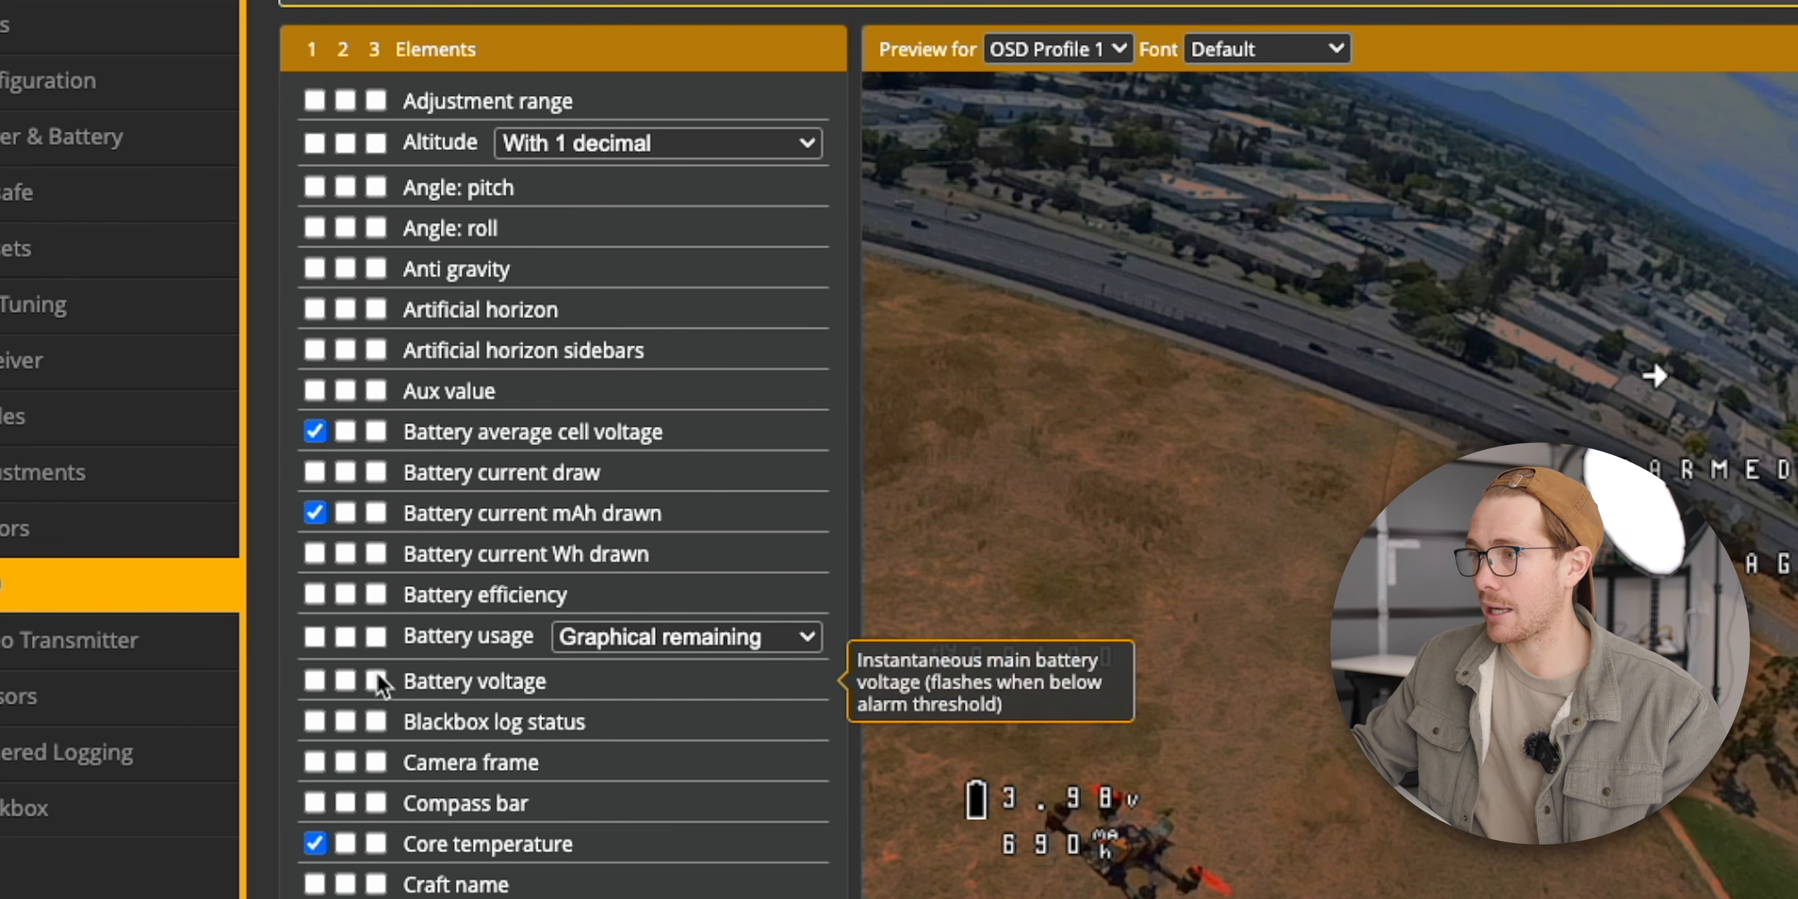
pyautogui.scroll(-2, 449, 771)
pyautogui.scroll(-1, 449, 771)
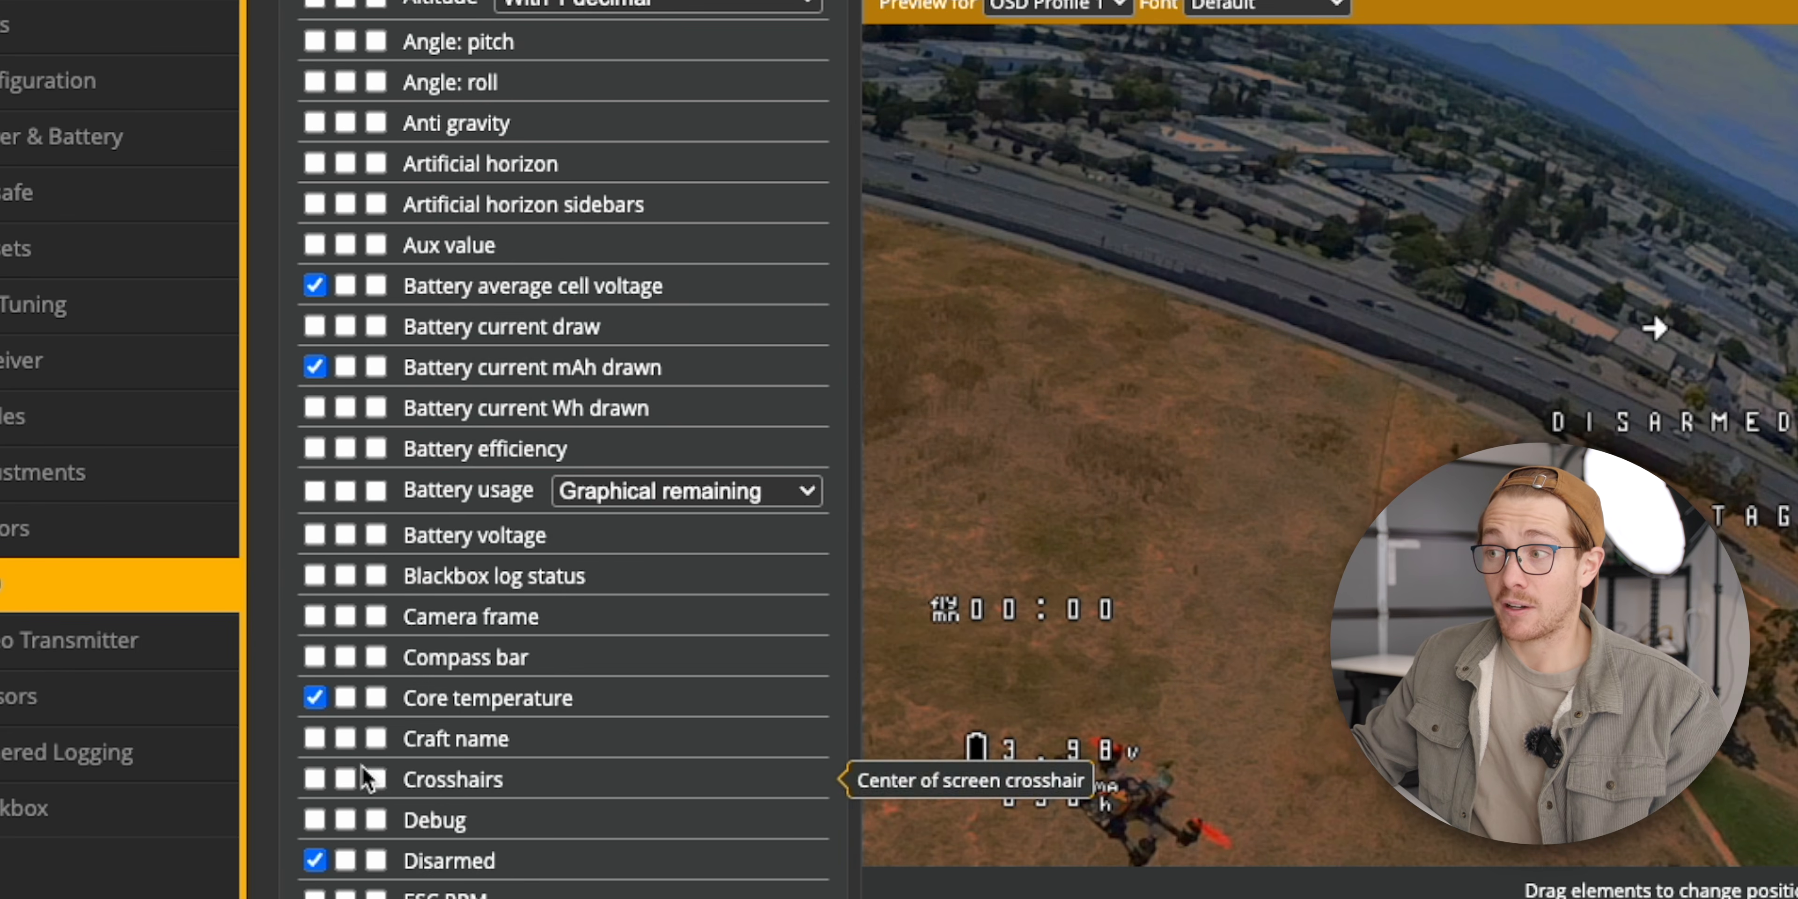
pyautogui.click(317, 740)
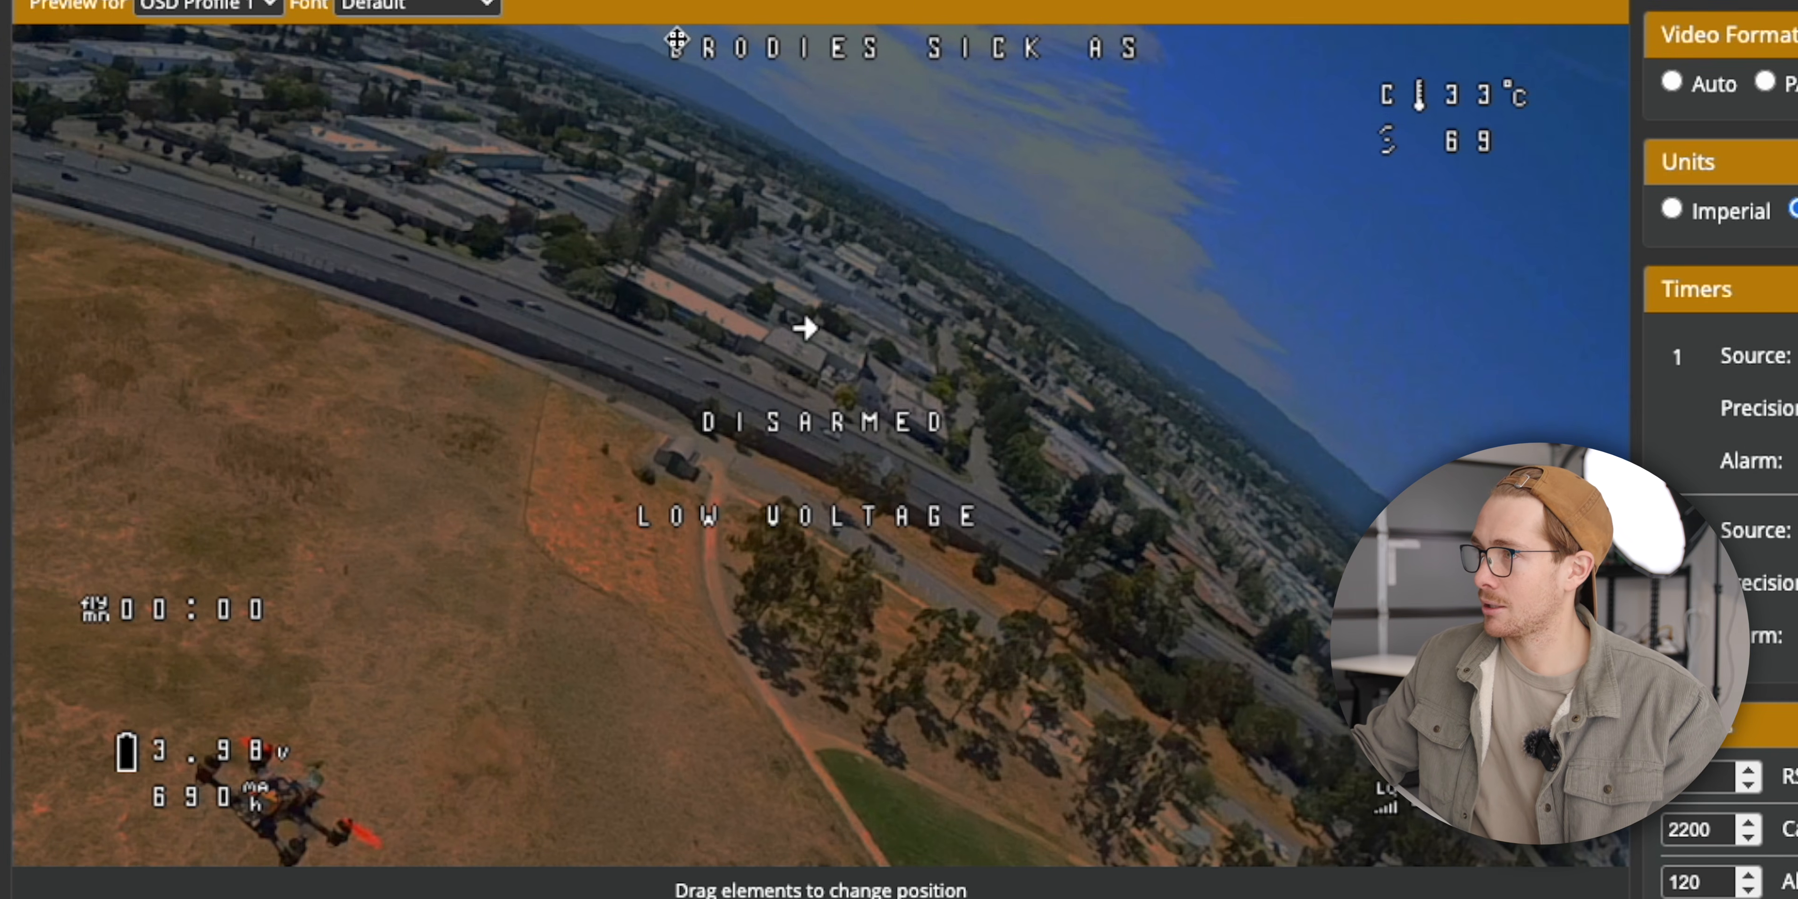
pyautogui.moveTo(671, 42); pyautogui.dragTo(297, 138)
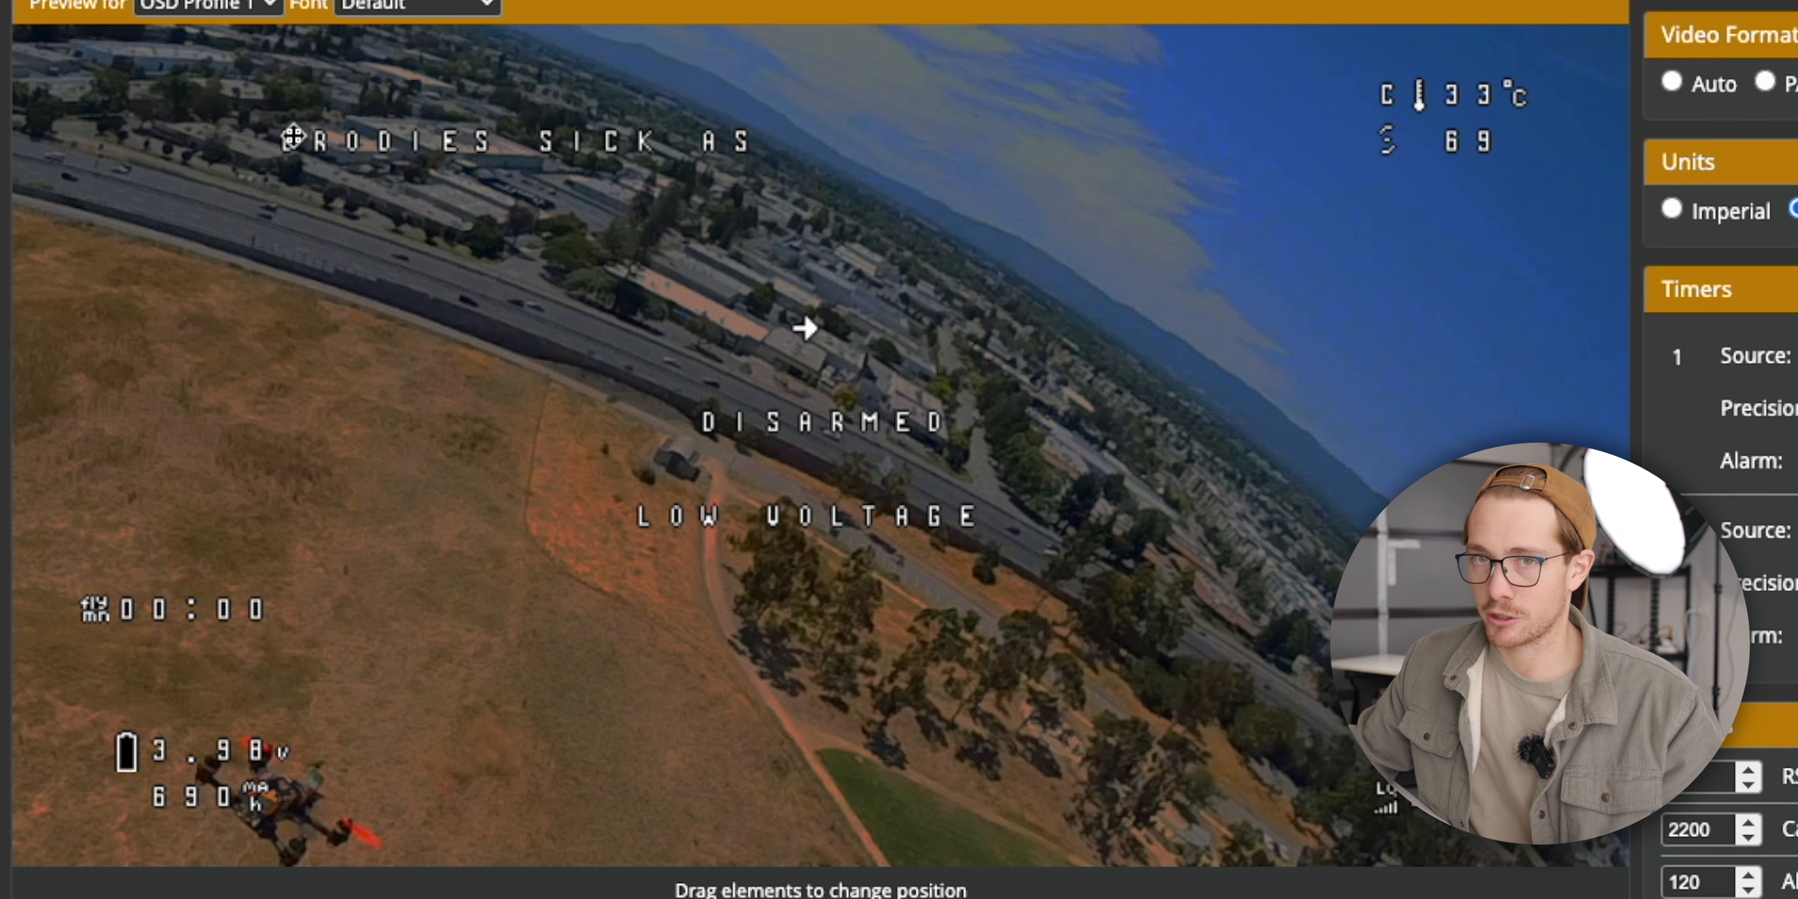
pyautogui.moveTo(287, 137); pyautogui.dragTo(592, 81)
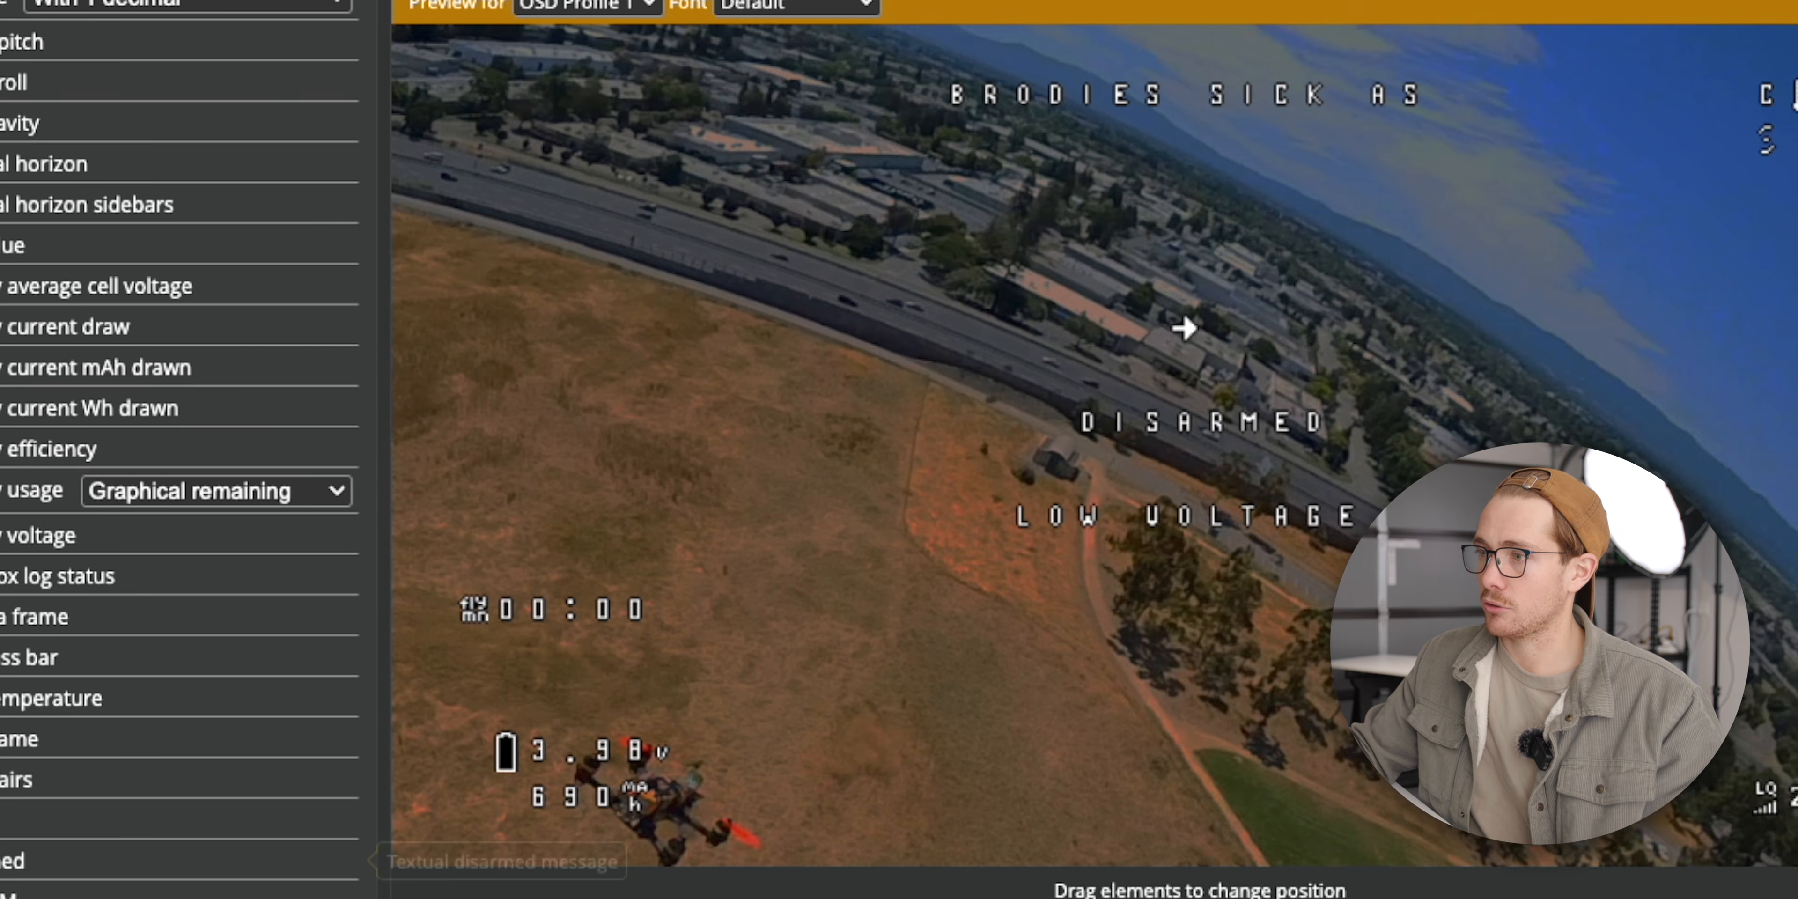
# - Look over the remaining OSD elements and the video format, units, timers, alarms and warnings settings
pyautogui.scroll(-1, 183, 737)
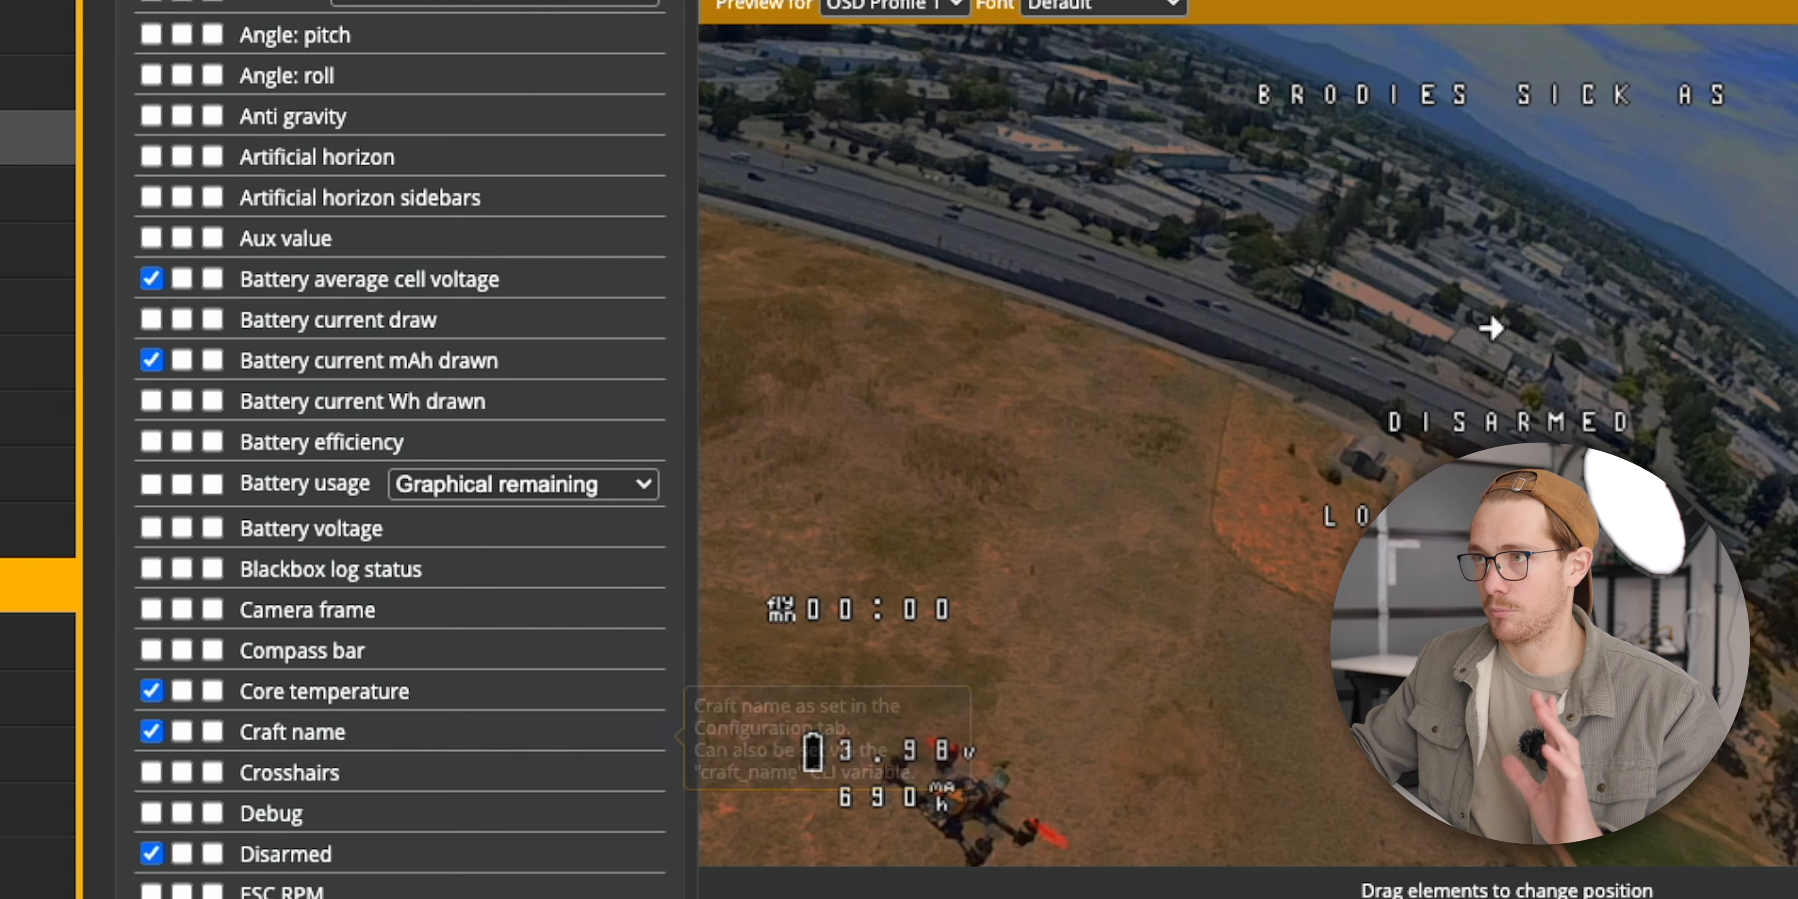
pyautogui.scroll(-6, 453, 835)
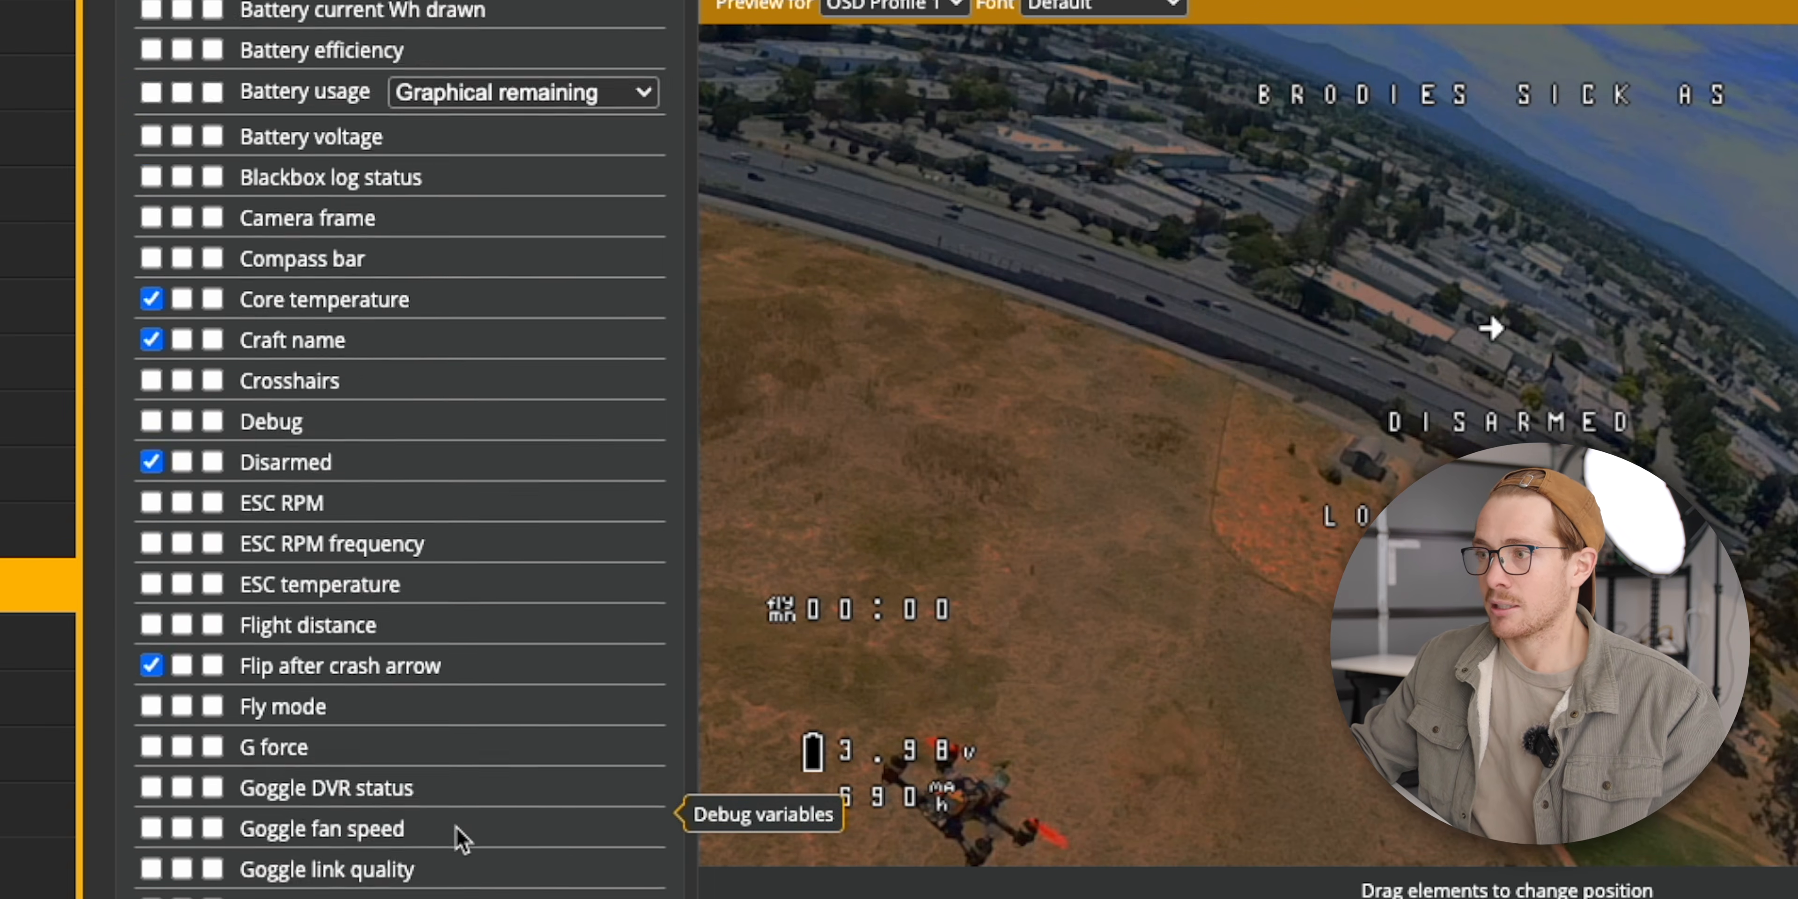
pyautogui.scroll(7, 296, 248)
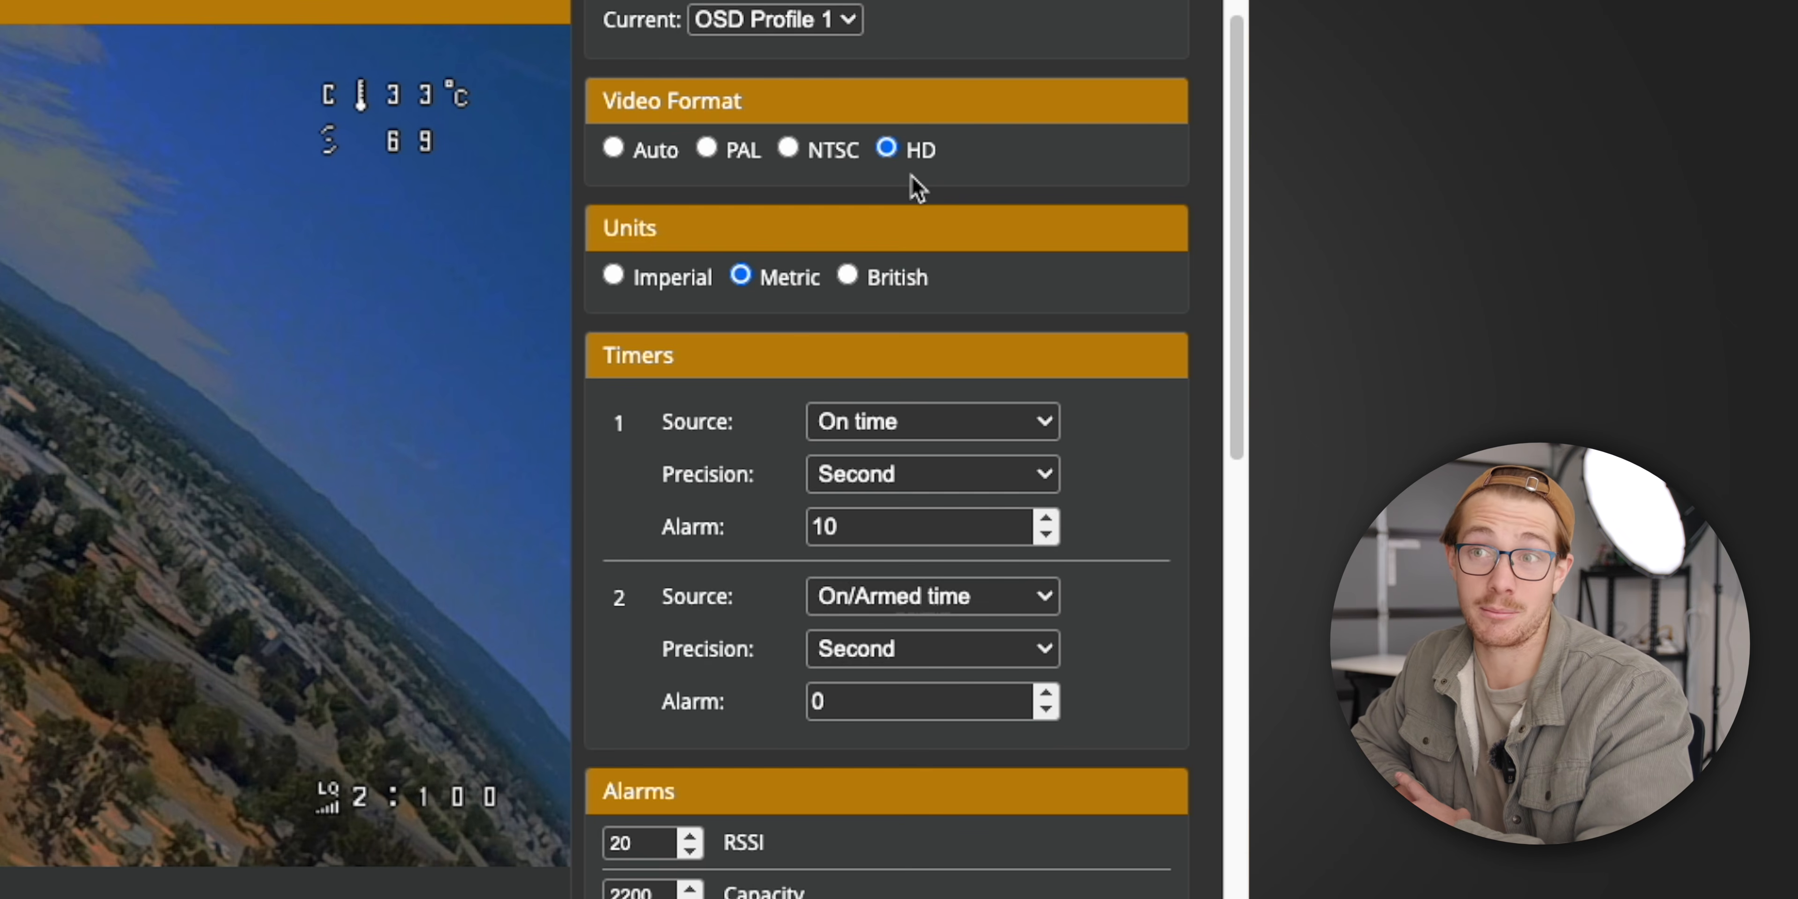
pyautogui.scroll(-10, 918, 188)
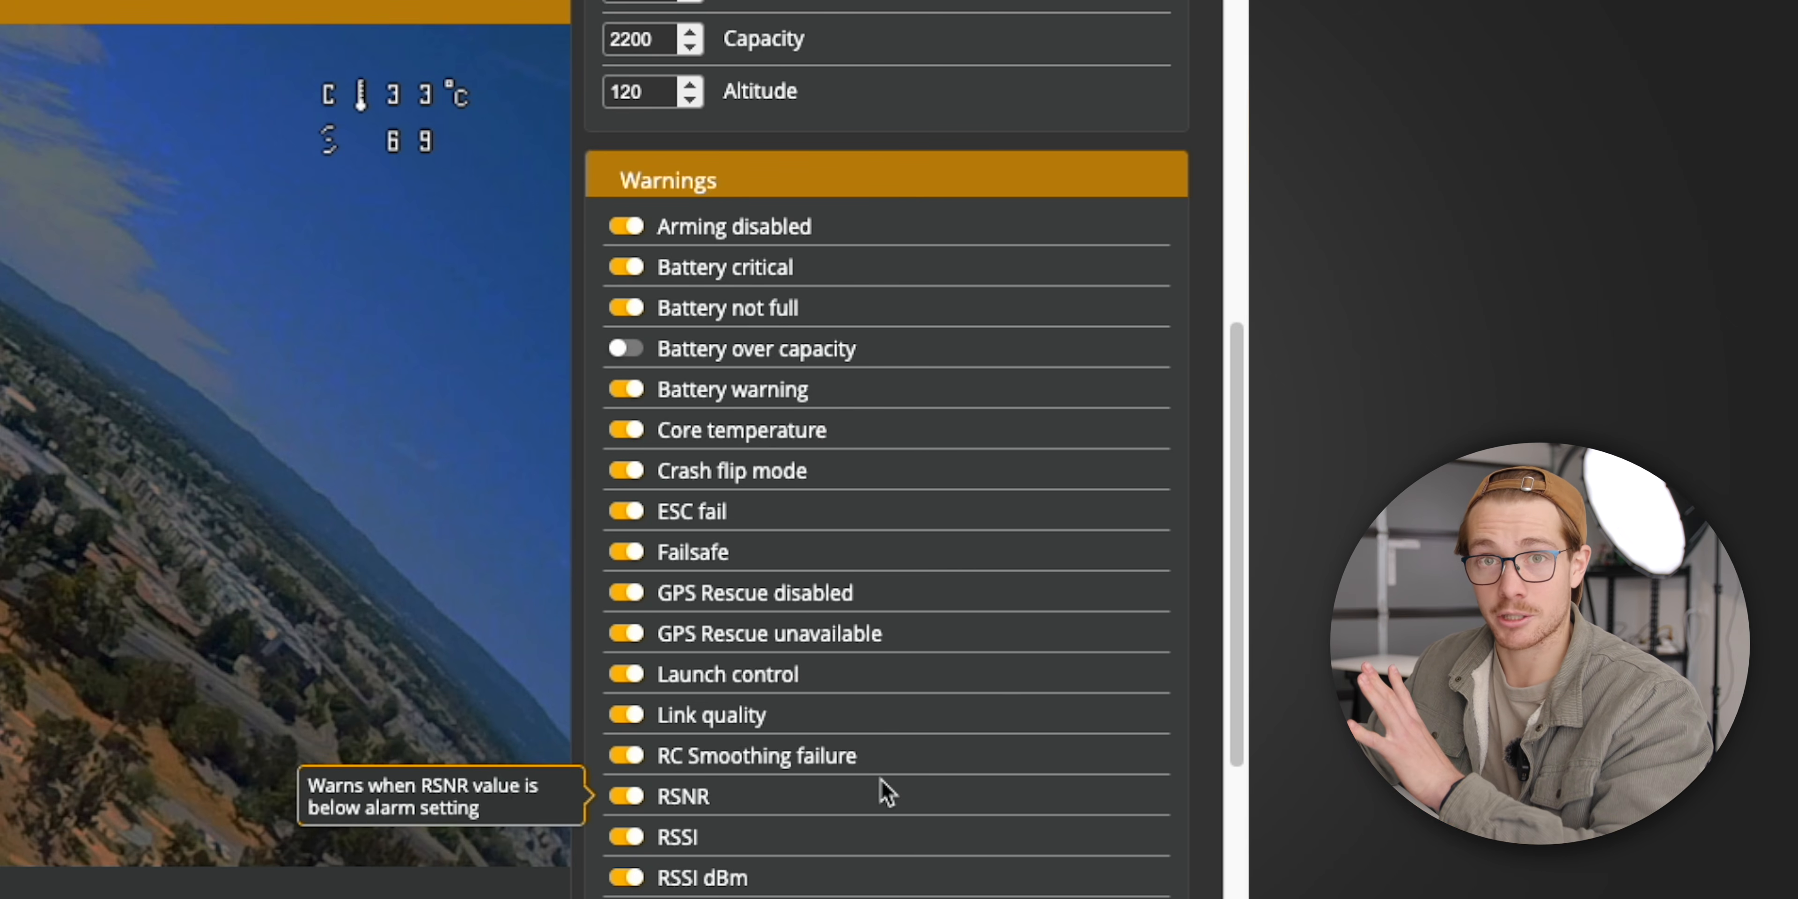
pyautogui.scroll(-10, 883, 790)
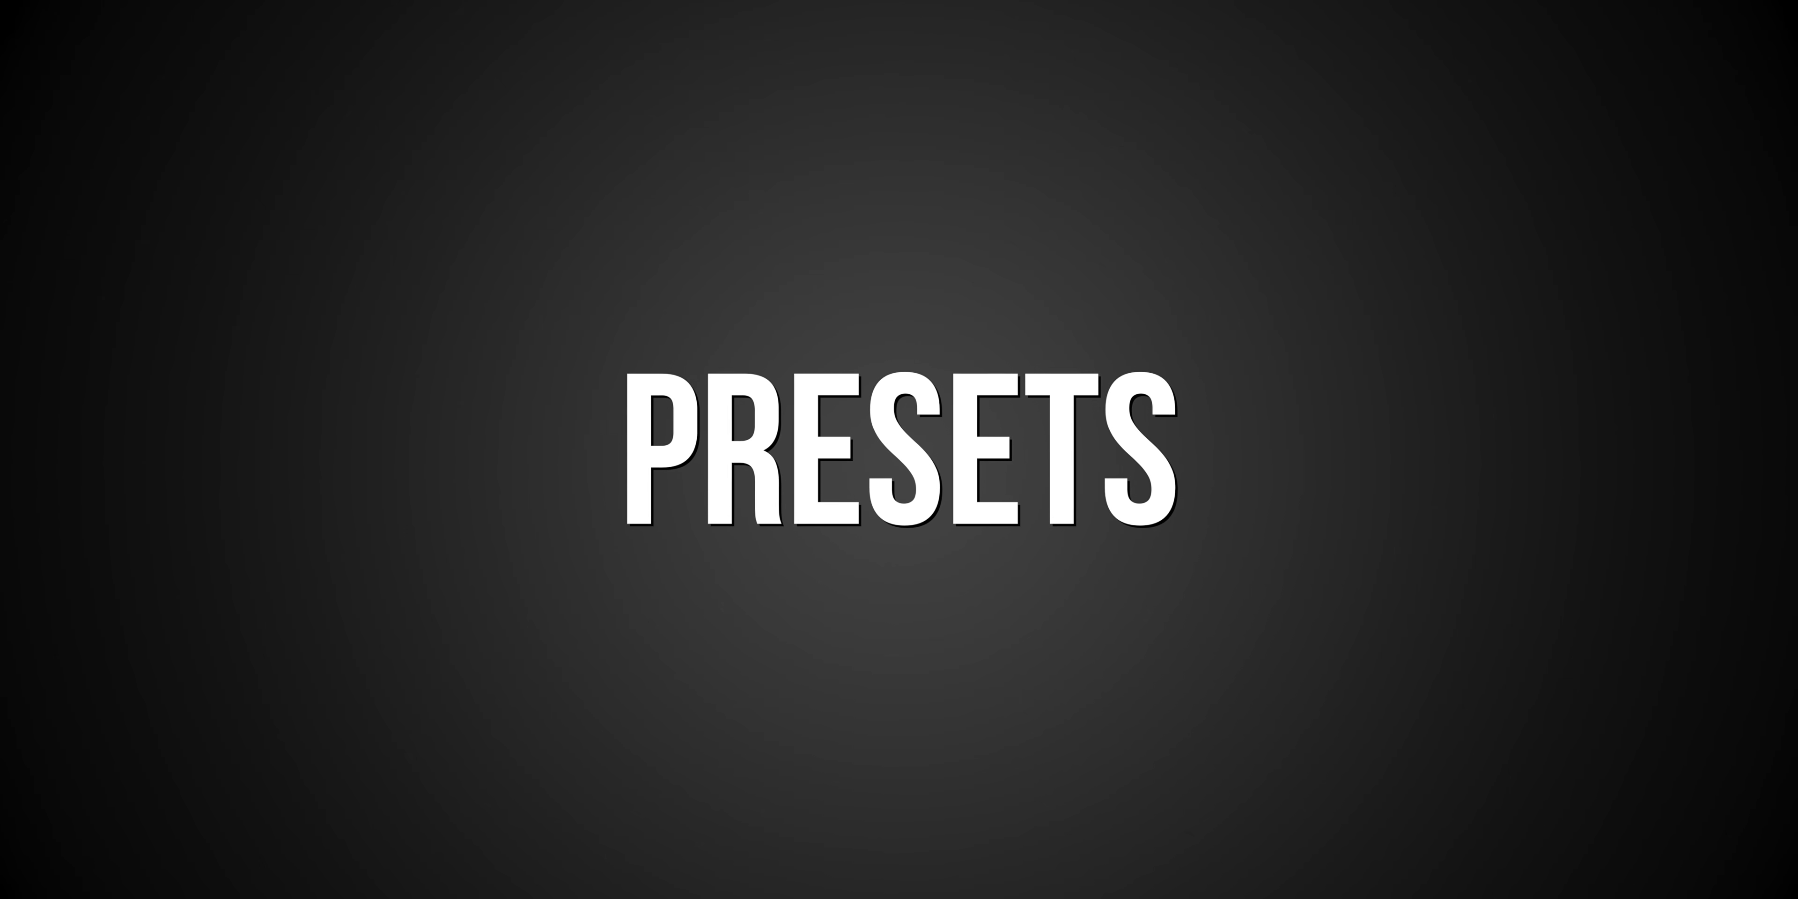
# - View the available presets and the rate profile settings in PID Tuning
pyautogui.click(209, 371)
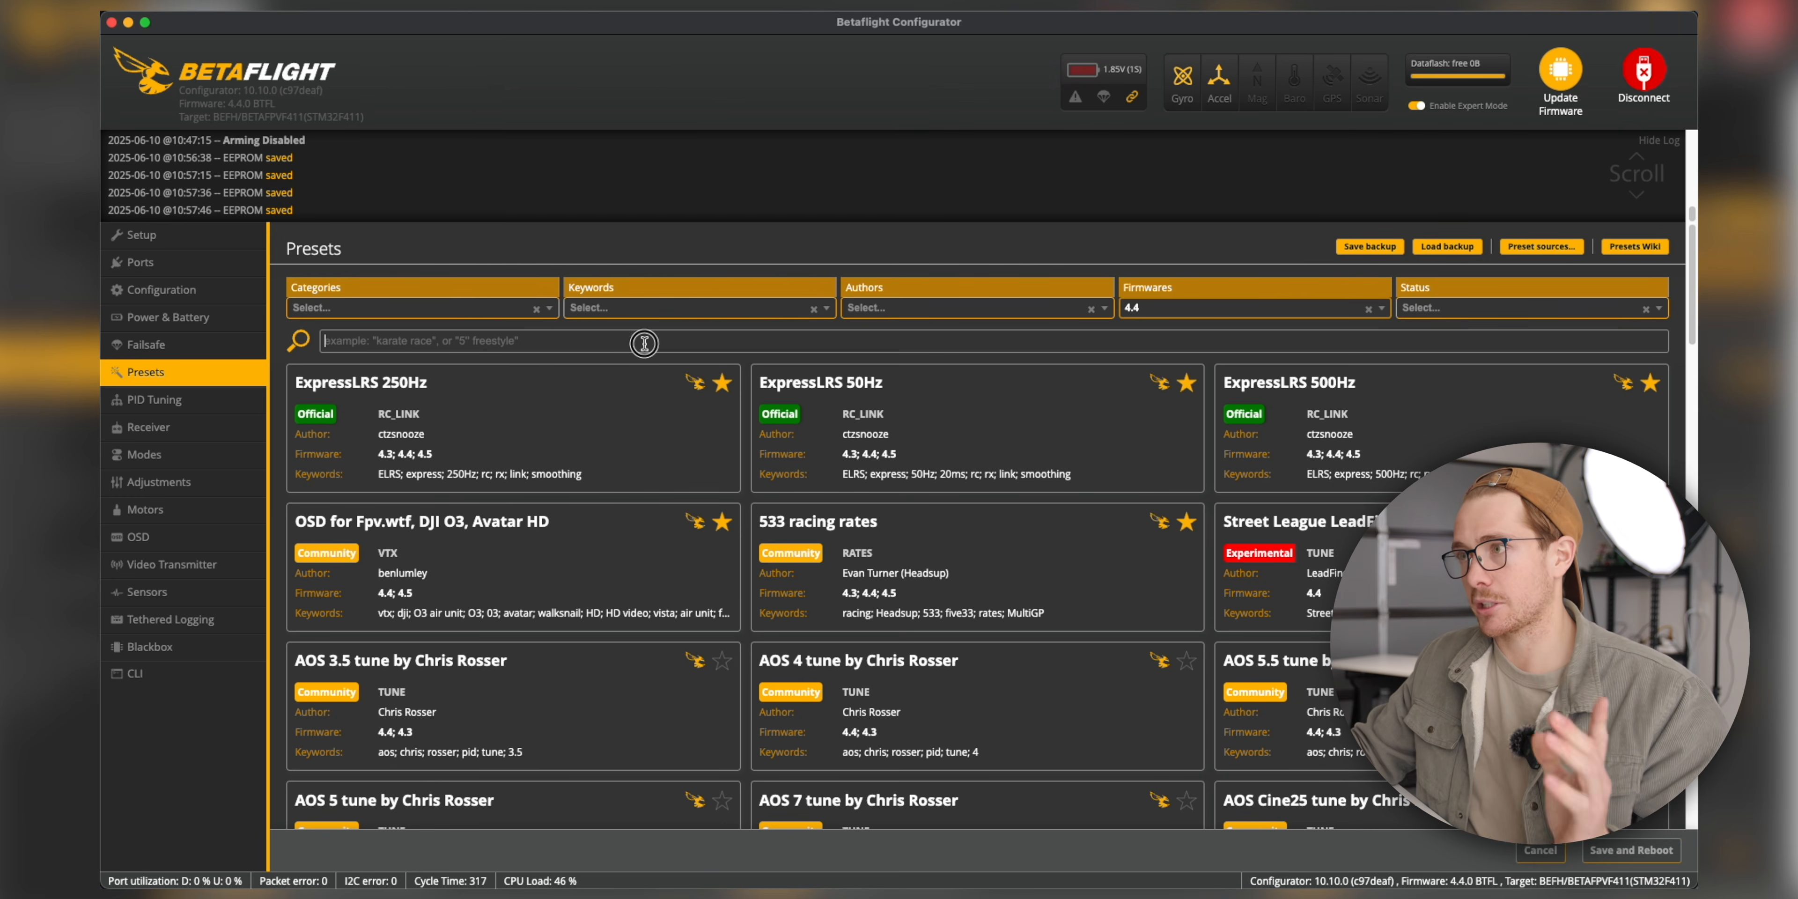
pyautogui.click(215, 404)
pyautogui.click(447, 342)
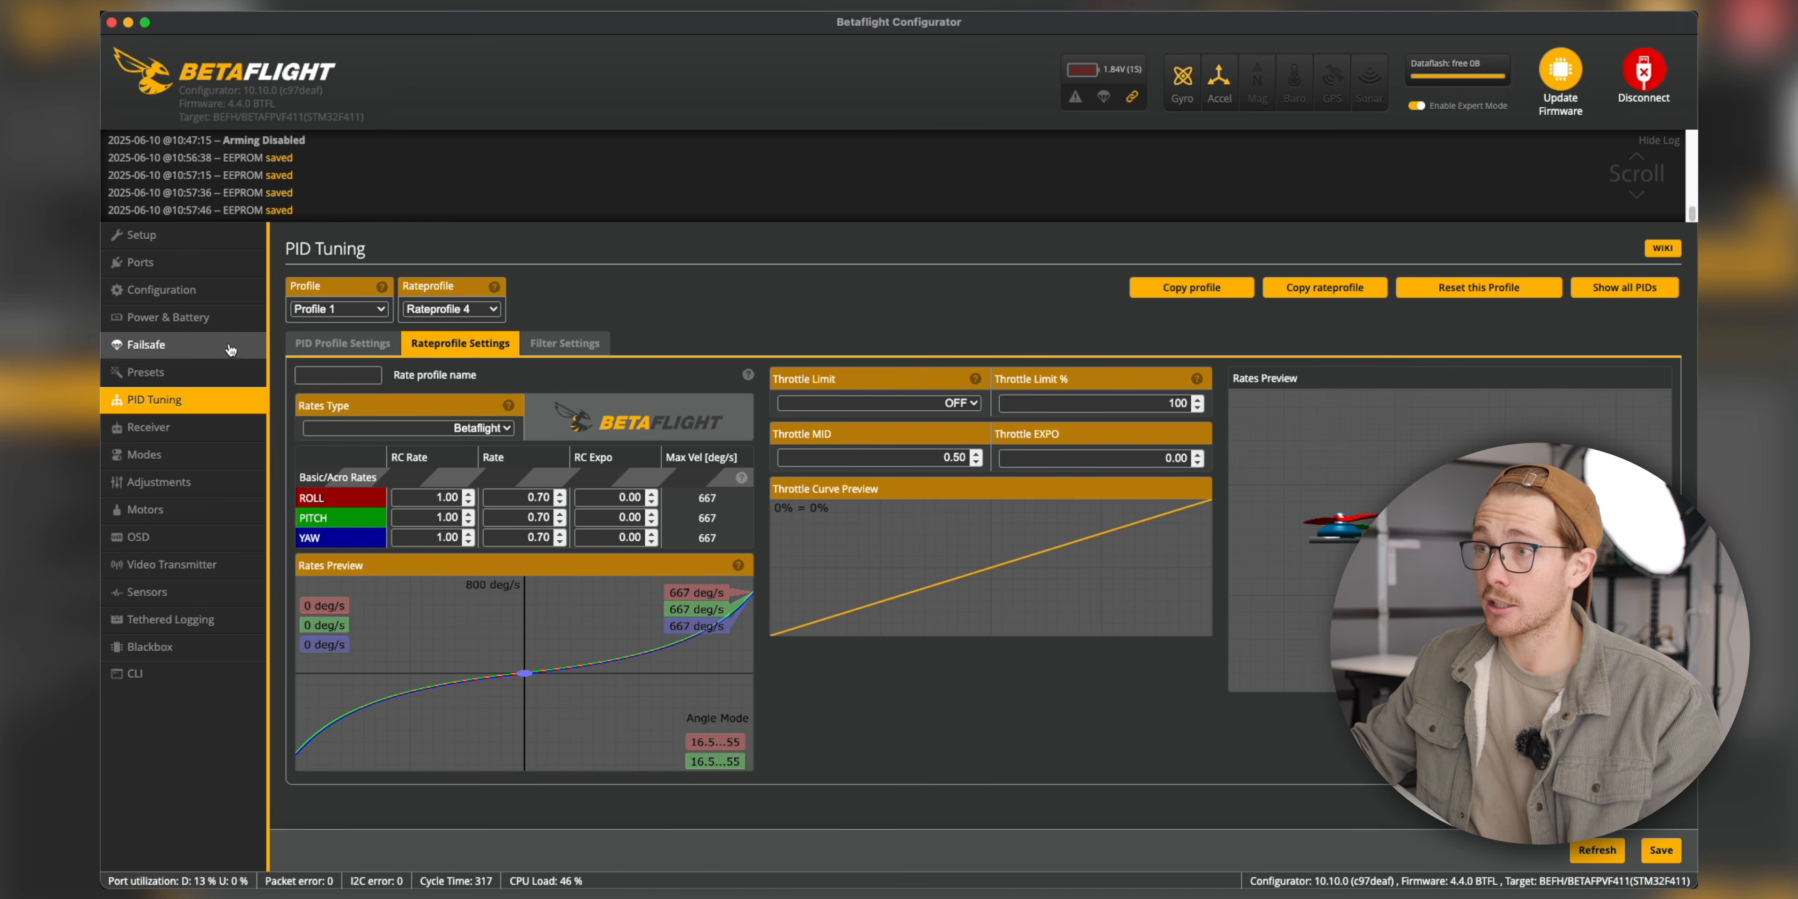
# - Search the presets for Five33
pyautogui.click(218, 373)
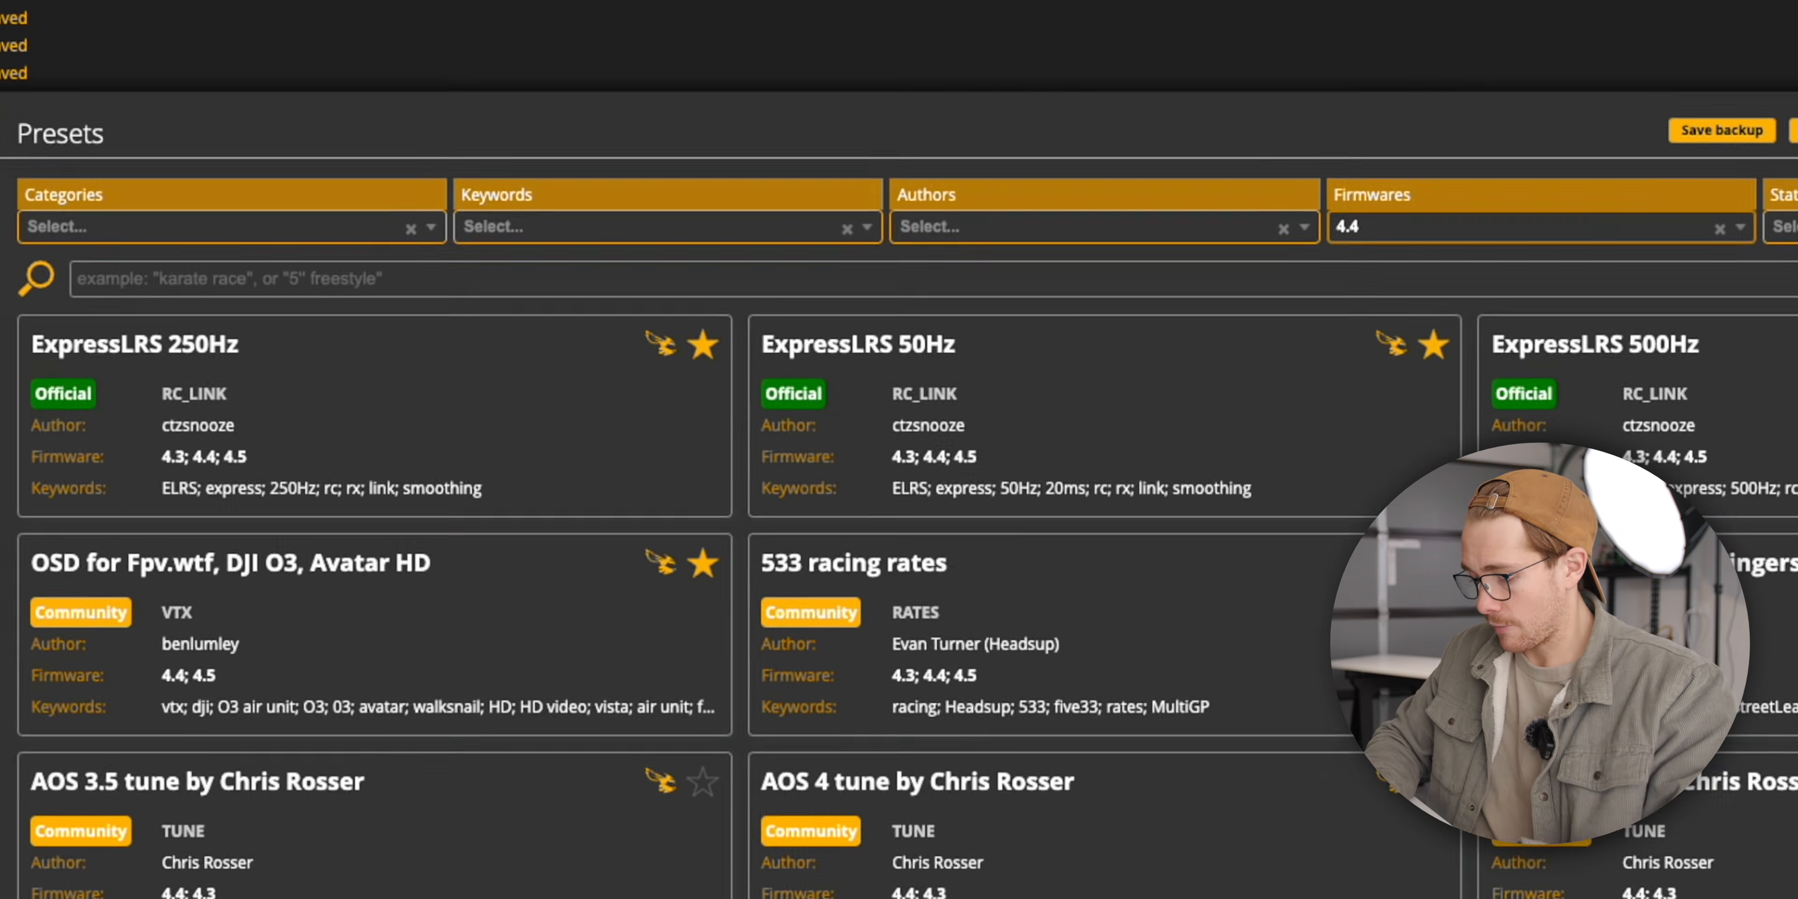
pyautogui.write('Five33')
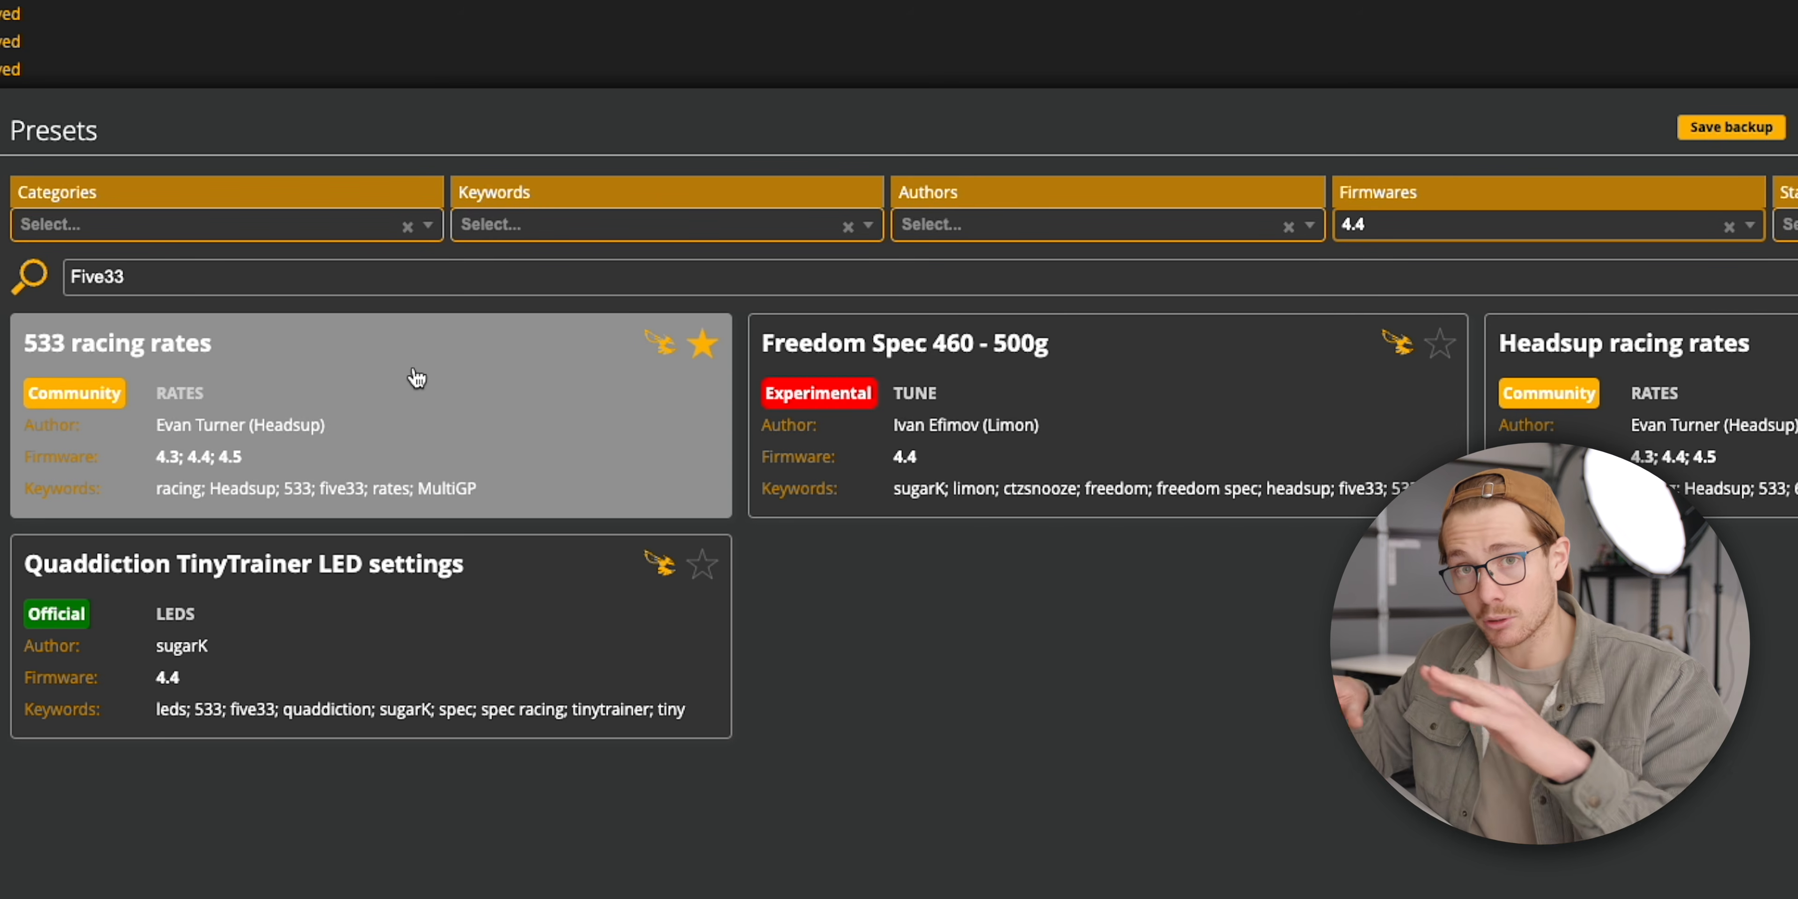
# - Pick the 533 racing rates preset with the Actual rates analogue option, then save it and reboot the flight controller
pyautogui.click(417, 378)
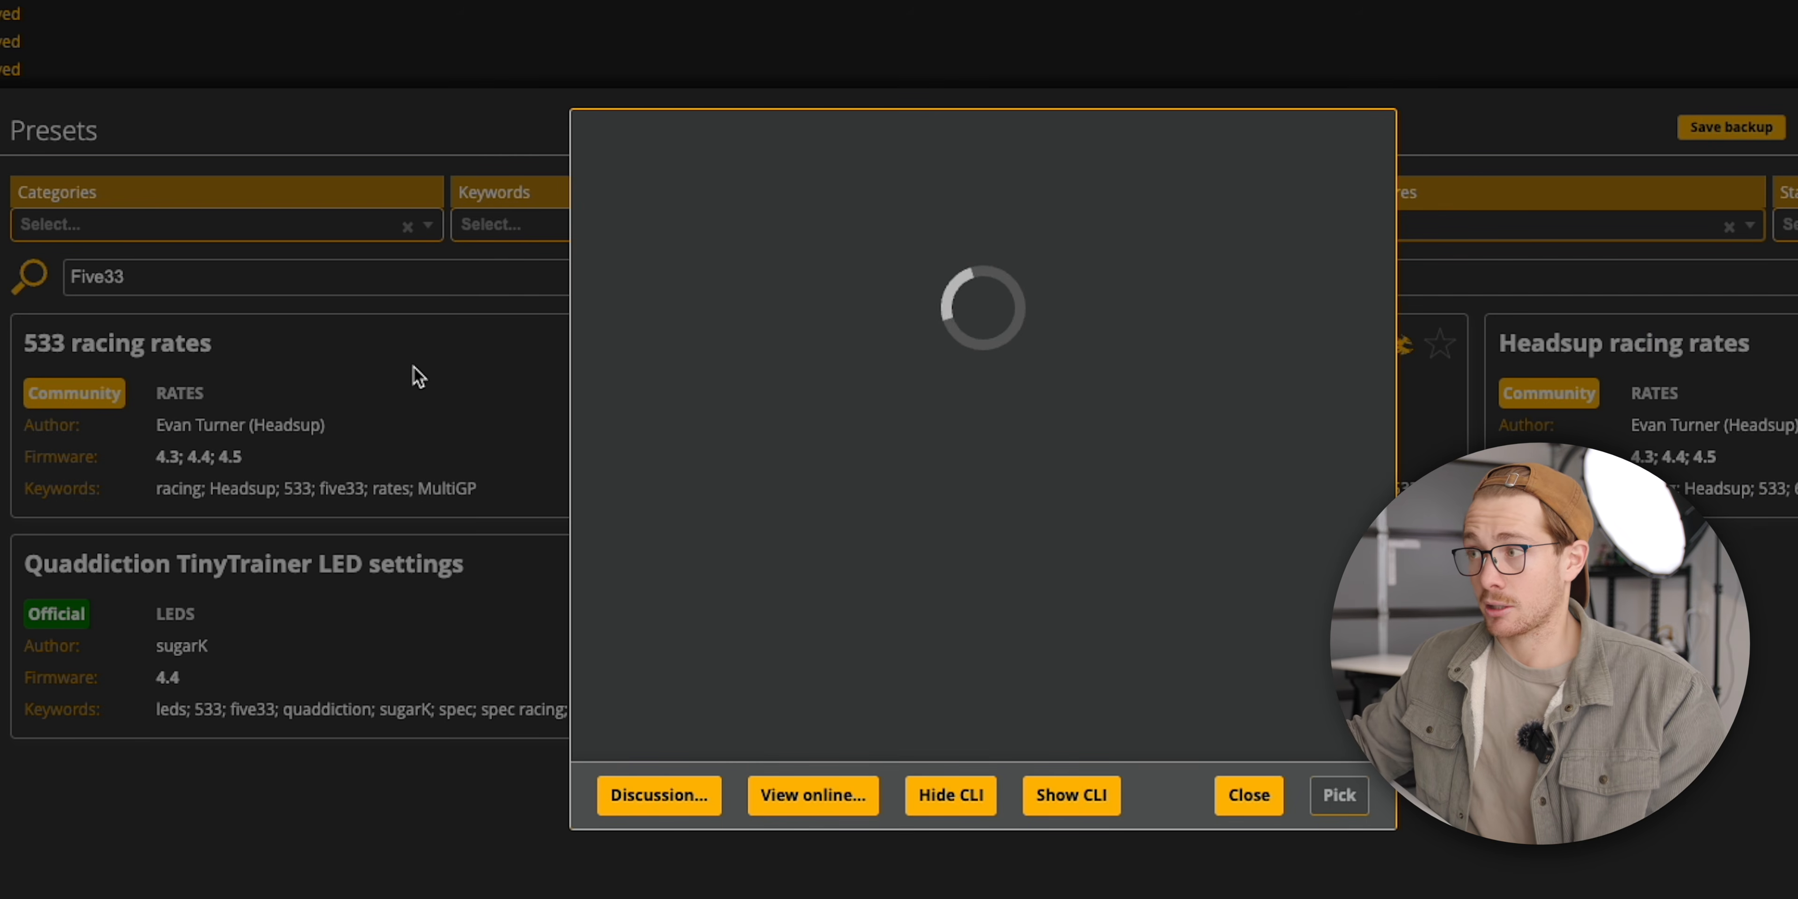
pyautogui.click(1061, 362)
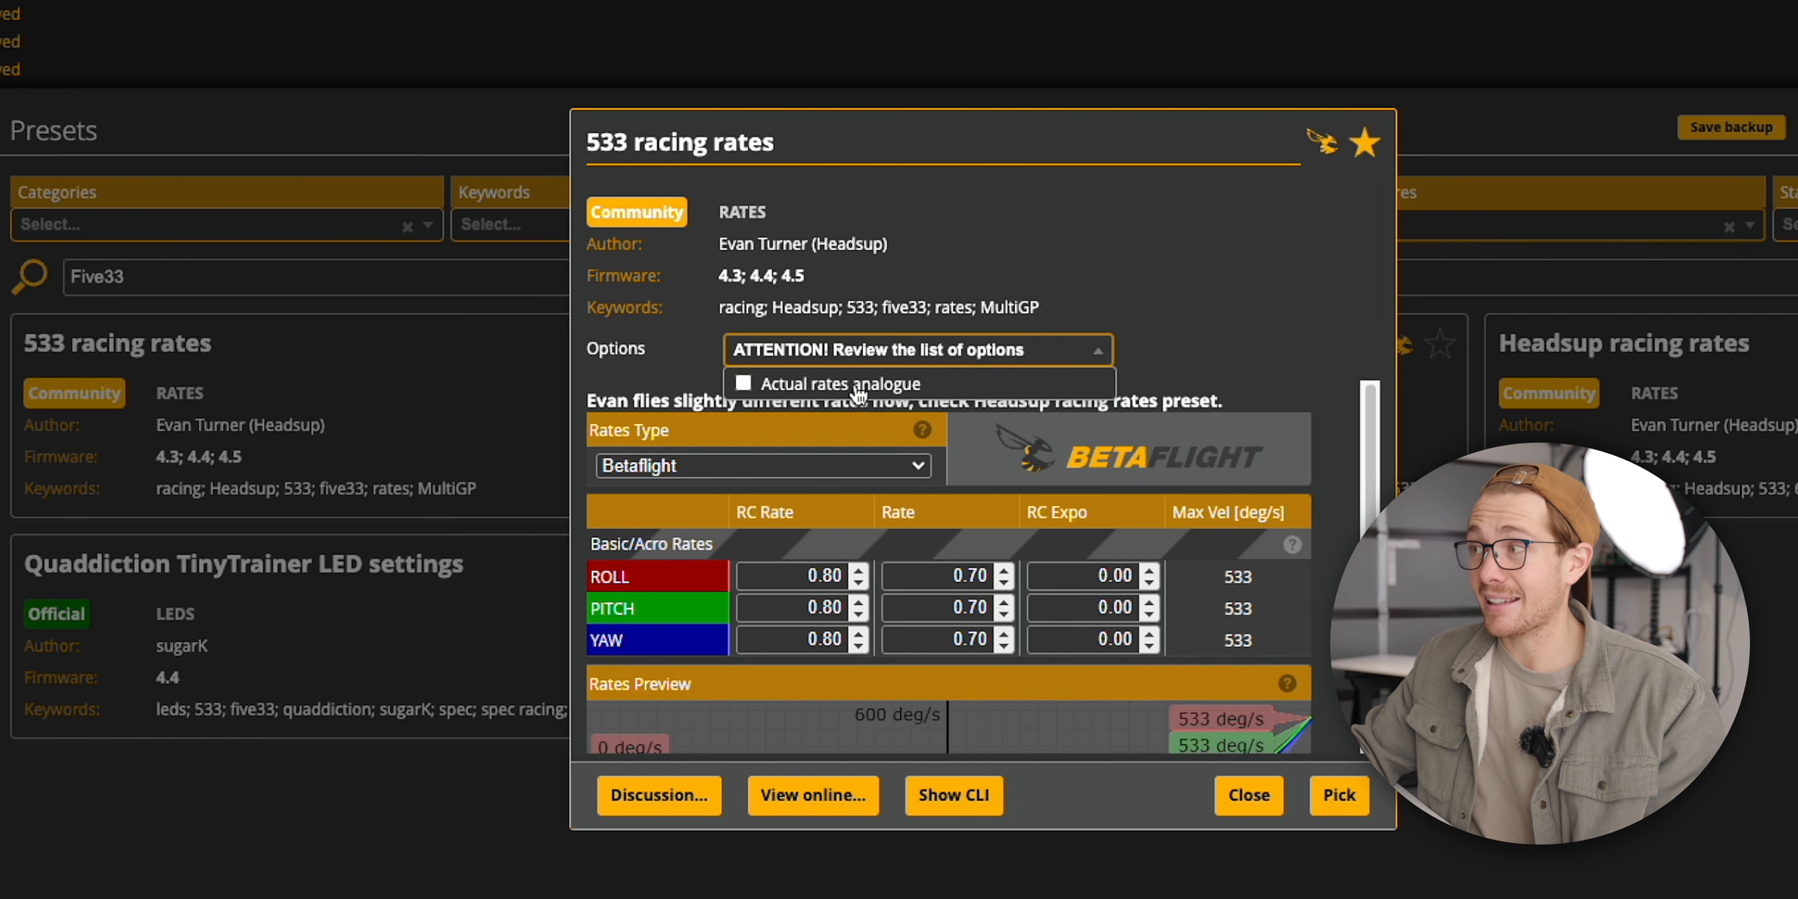
pyautogui.click(845, 389)
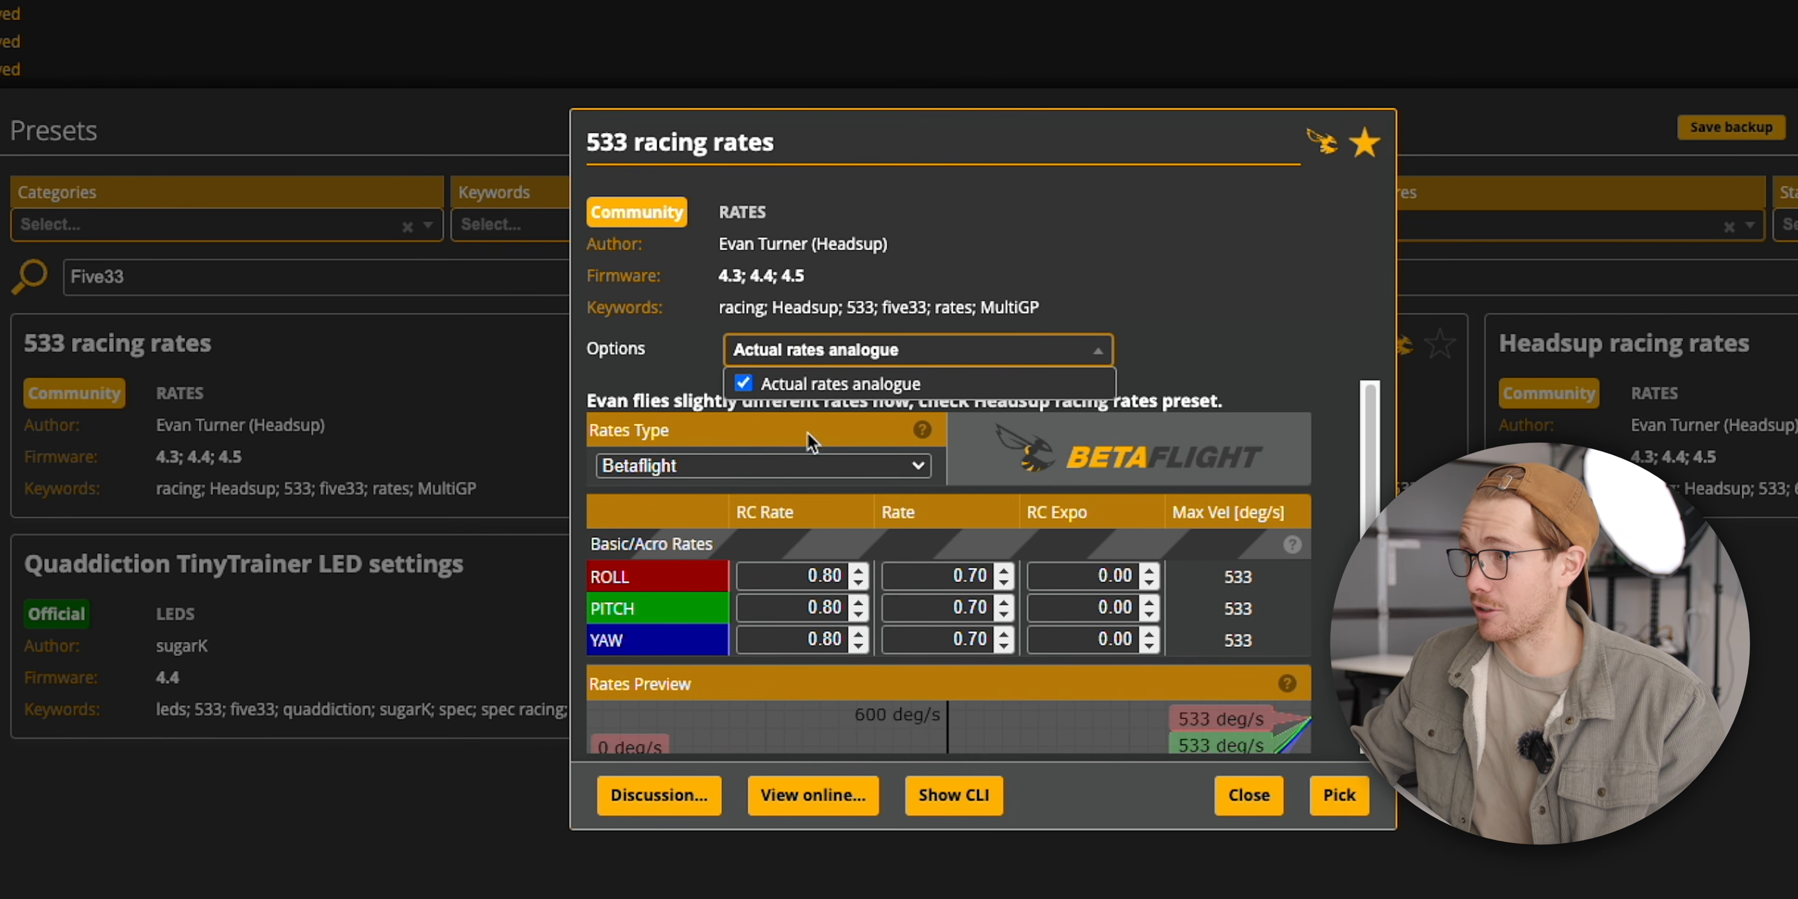
pyautogui.click(862, 423)
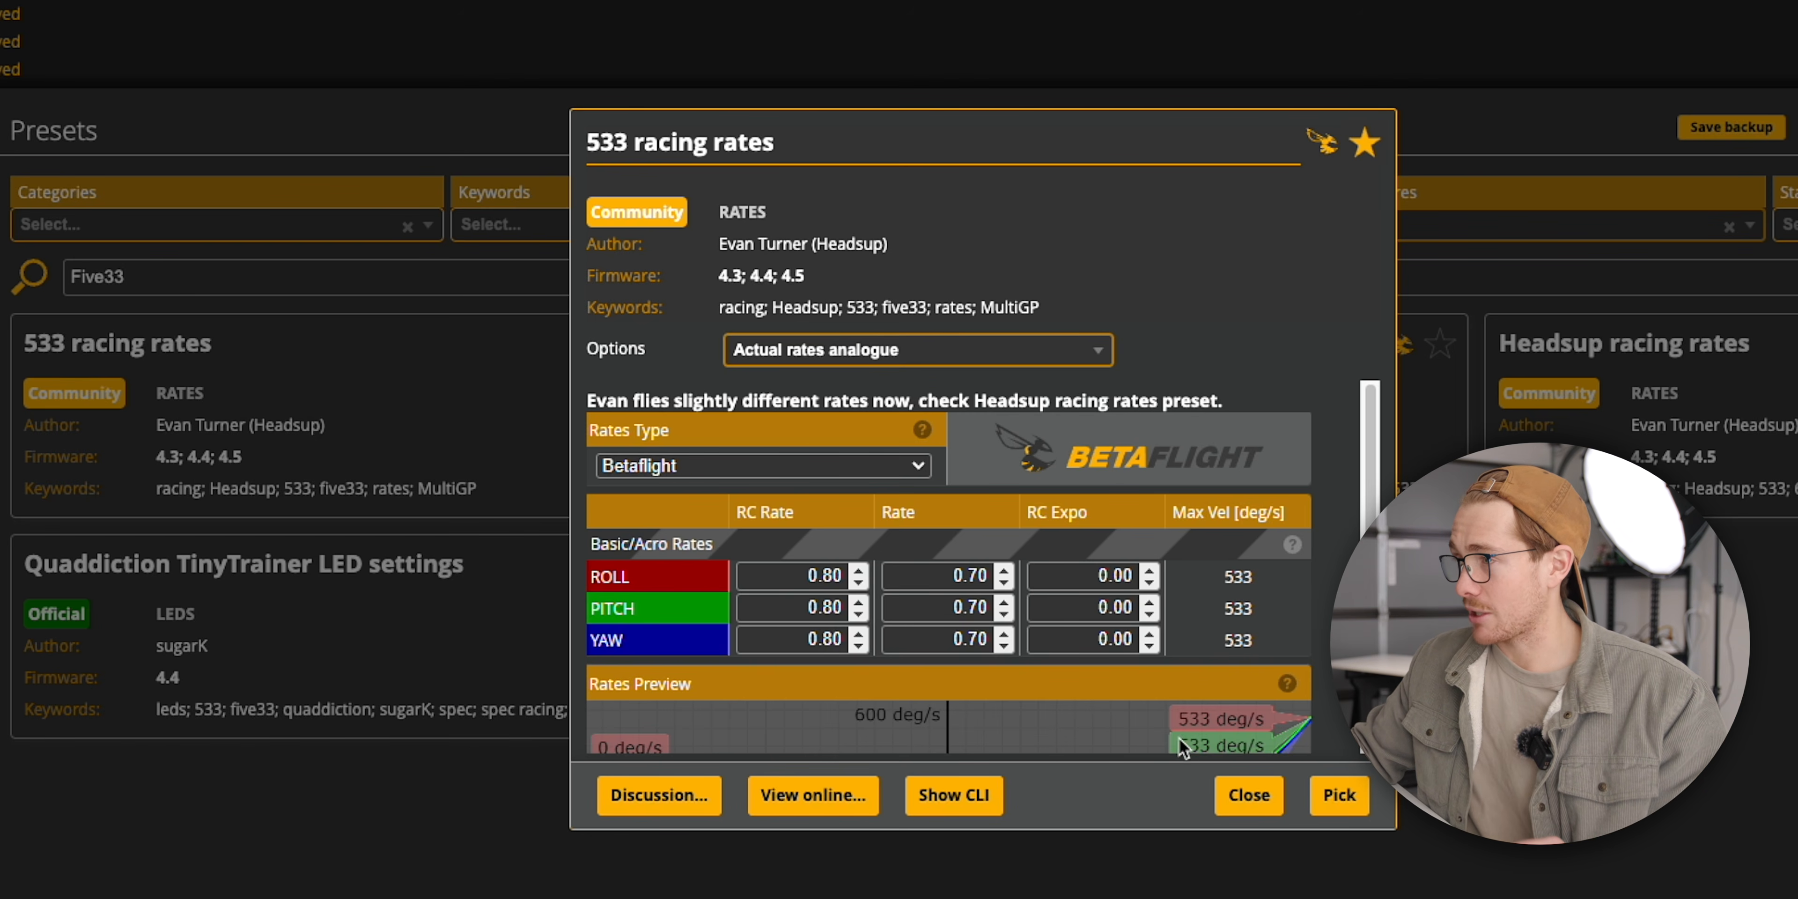
pyautogui.click(1333, 794)
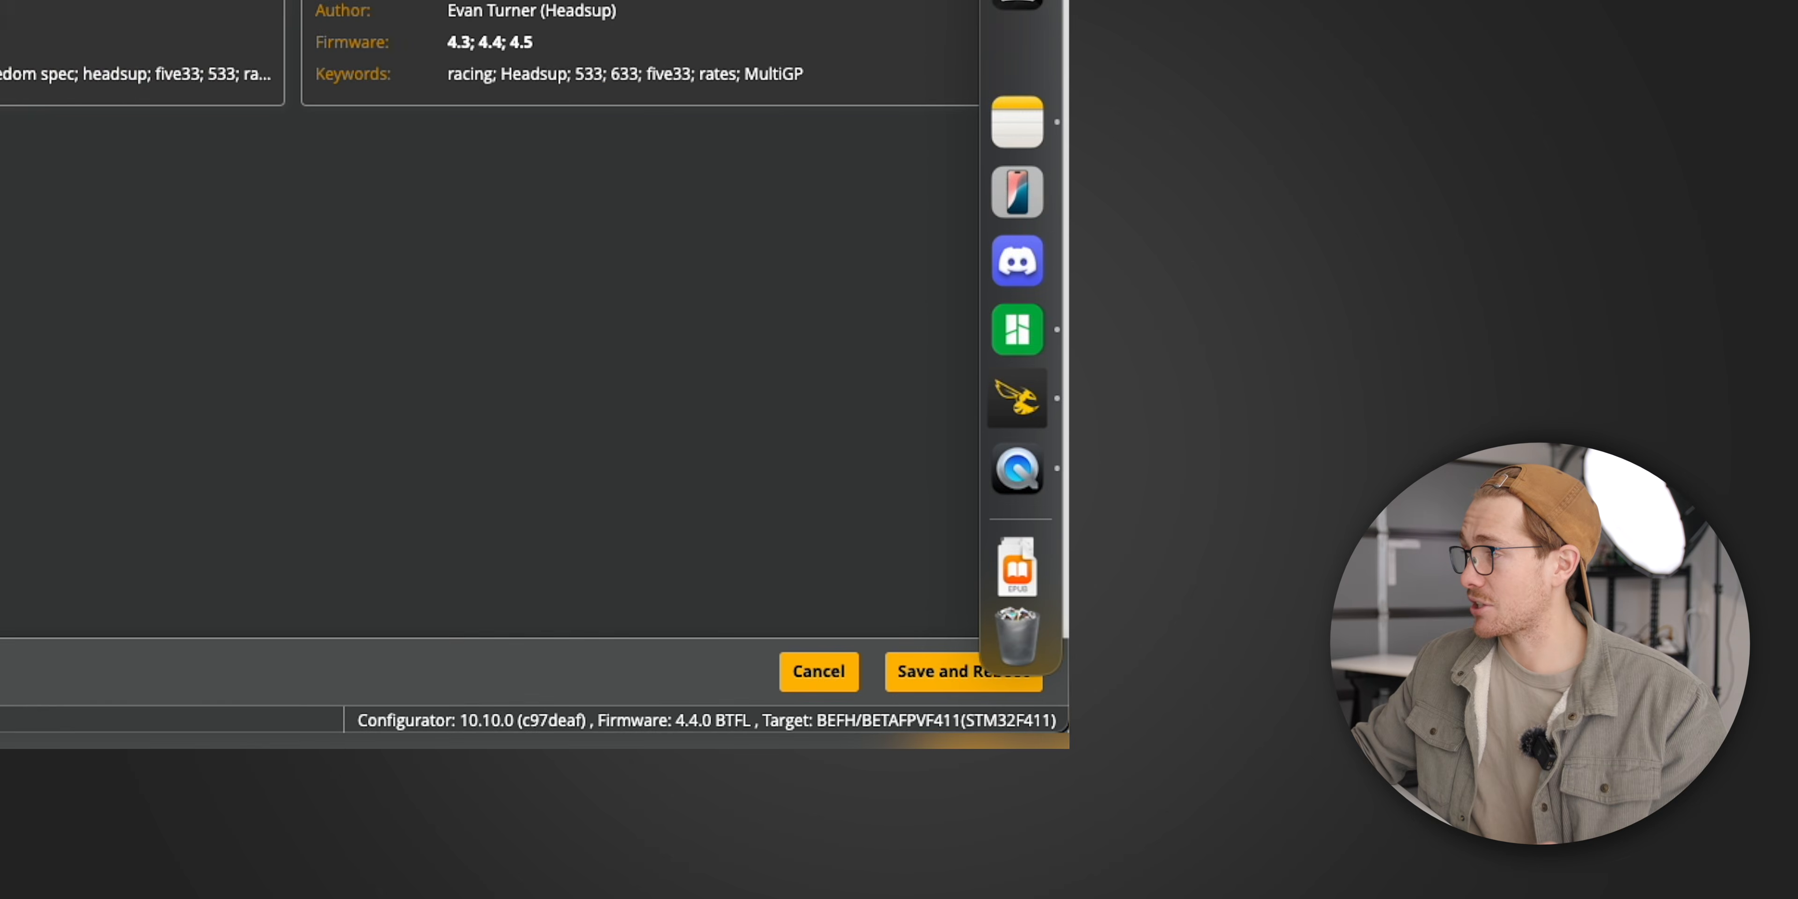
pyautogui.click(958, 679)
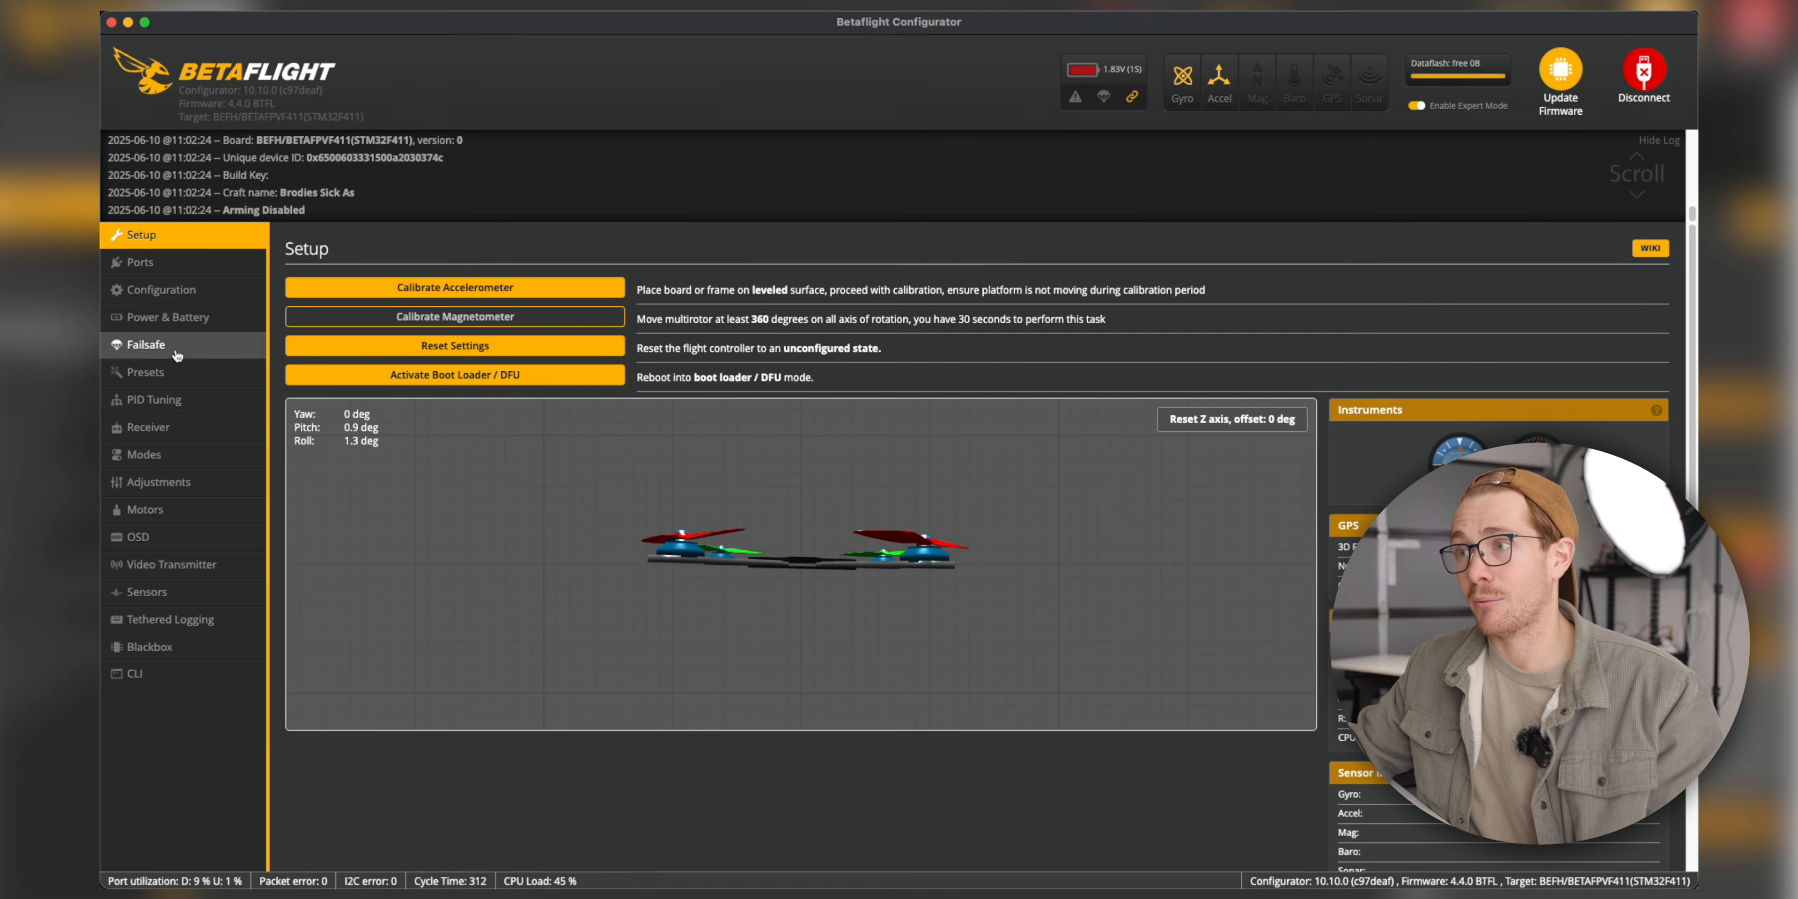
# - Check the rate profile settings in PID Tuning
pyautogui.click(202, 399)
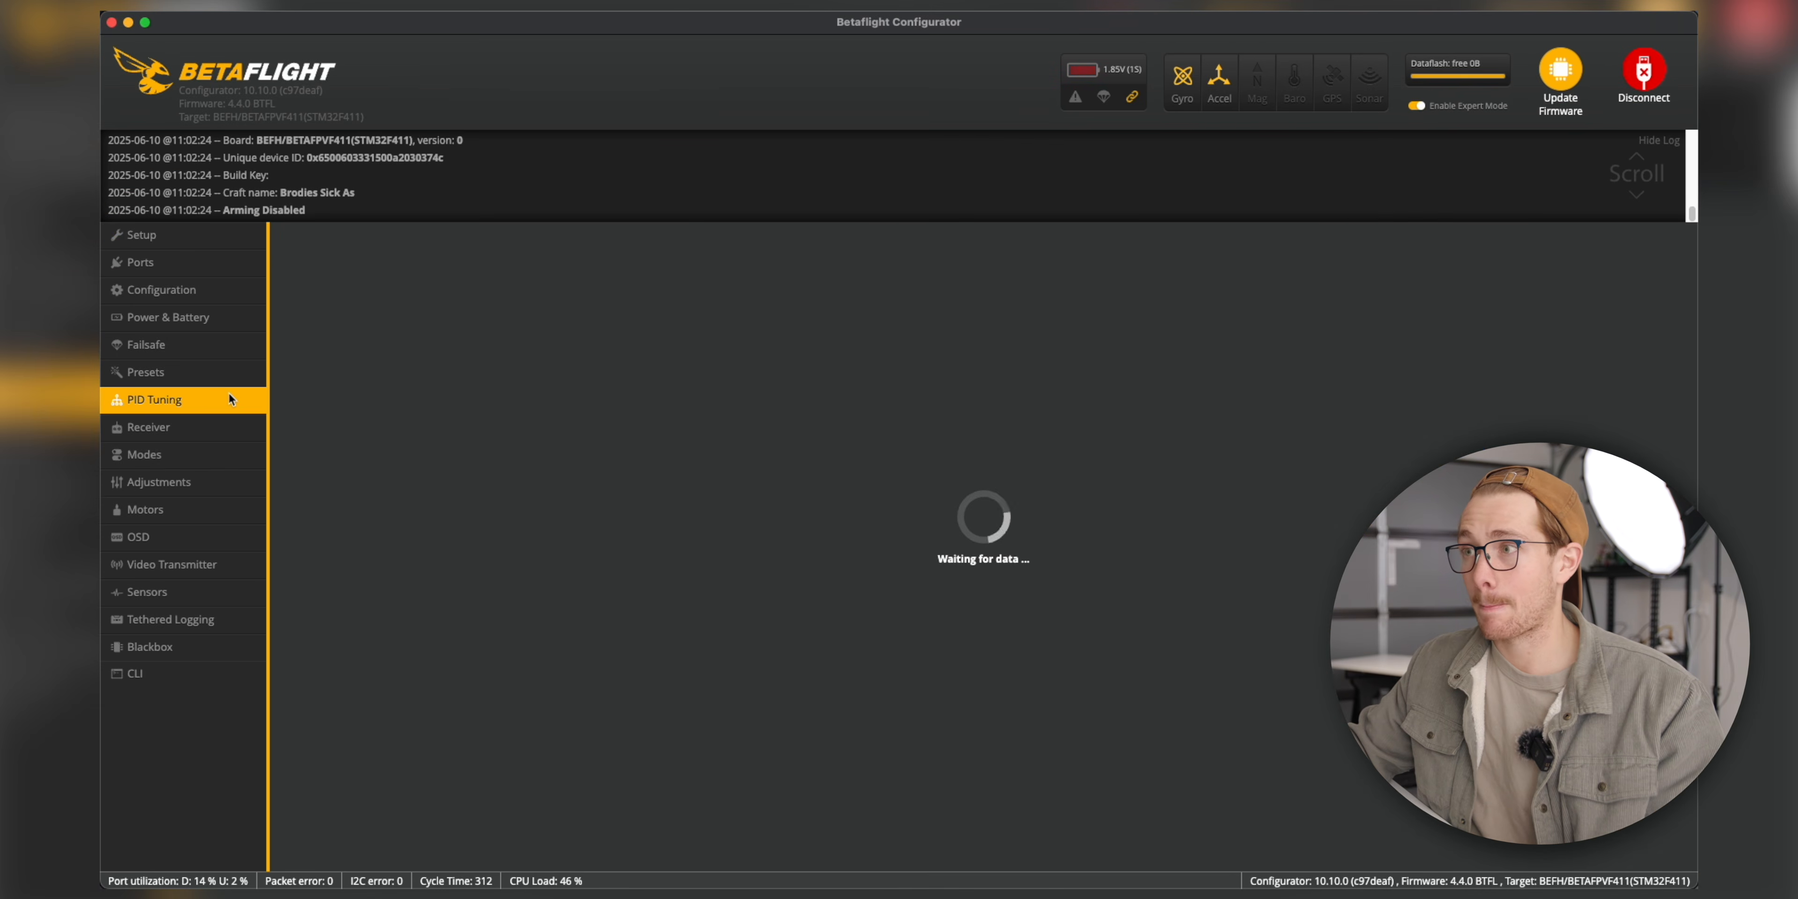
pyautogui.click(494, 349)
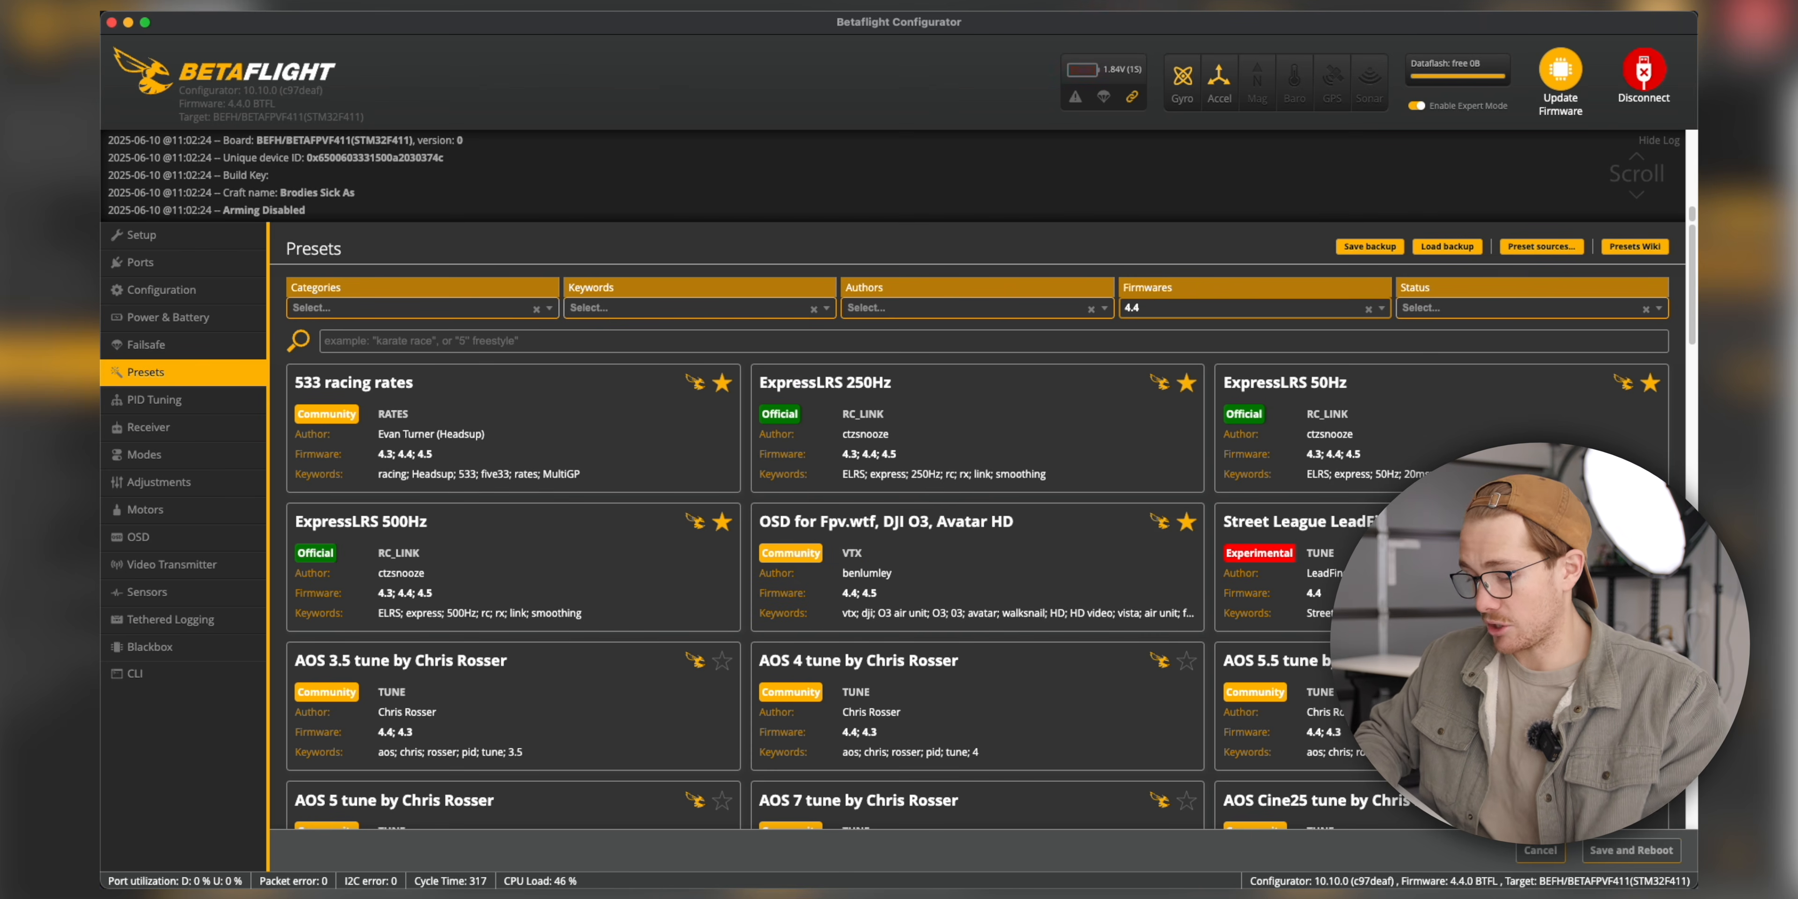
# - Search the presets for OSD, look over the matching presets and clear the search
pyautogui.write('OSD')
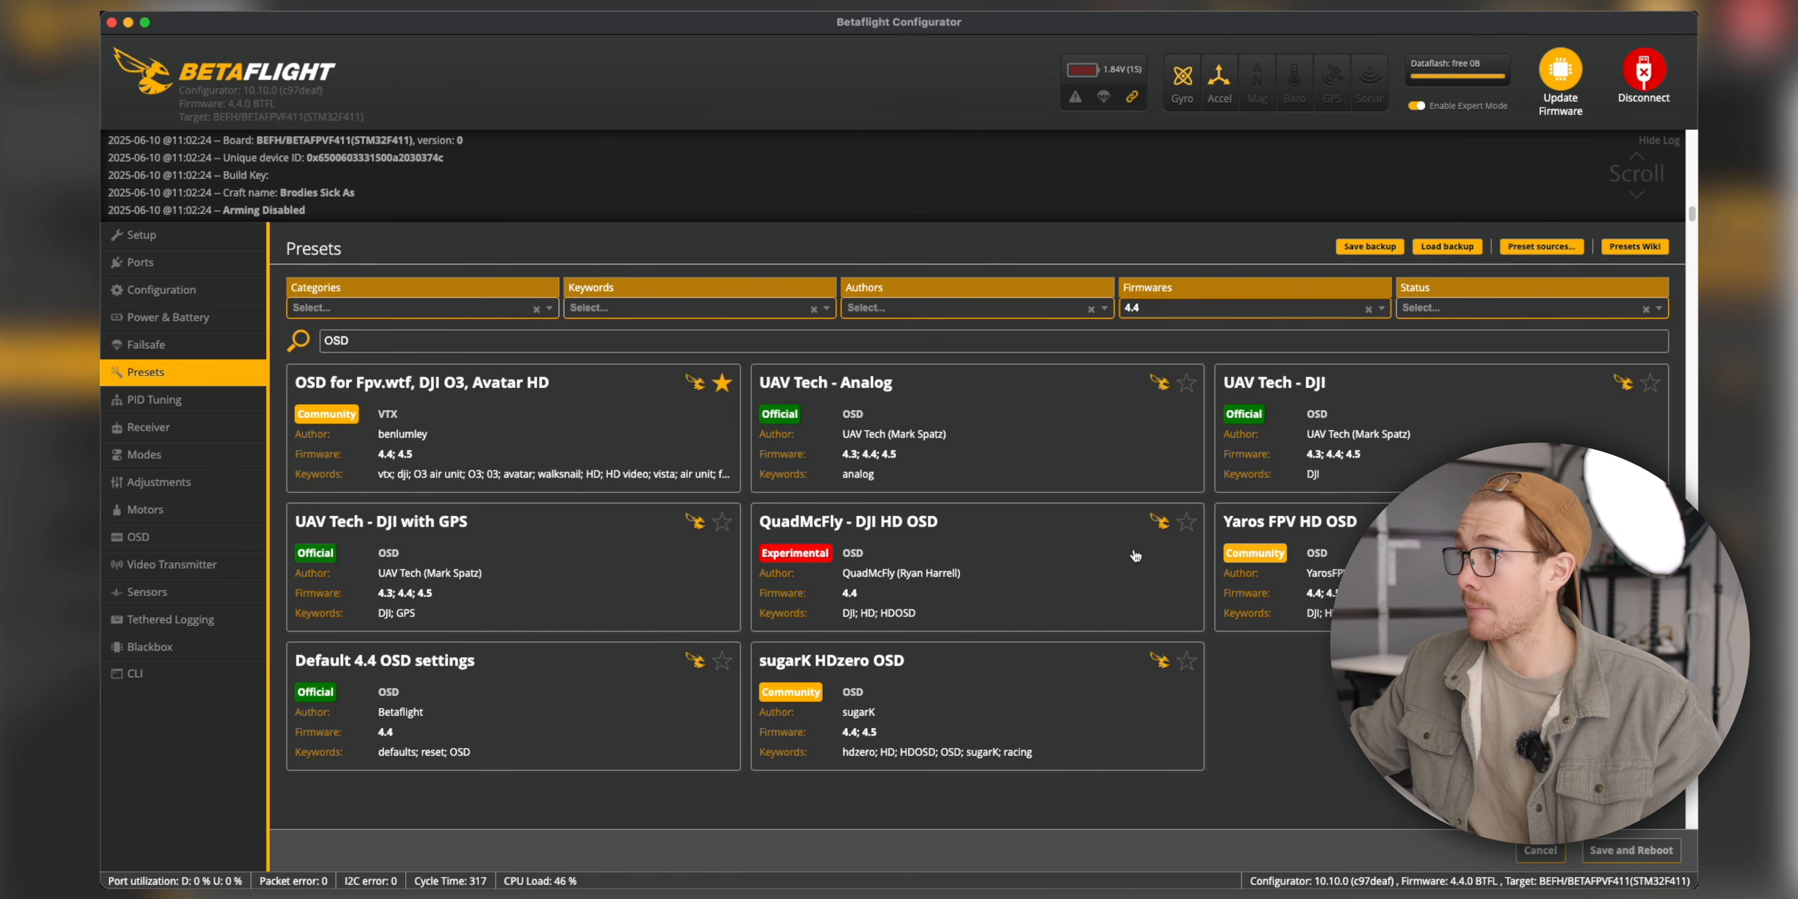
pyautogui.press('BackSpace')
pyautogui.press('BackSpace')
pyautogui.press('BackSpace')
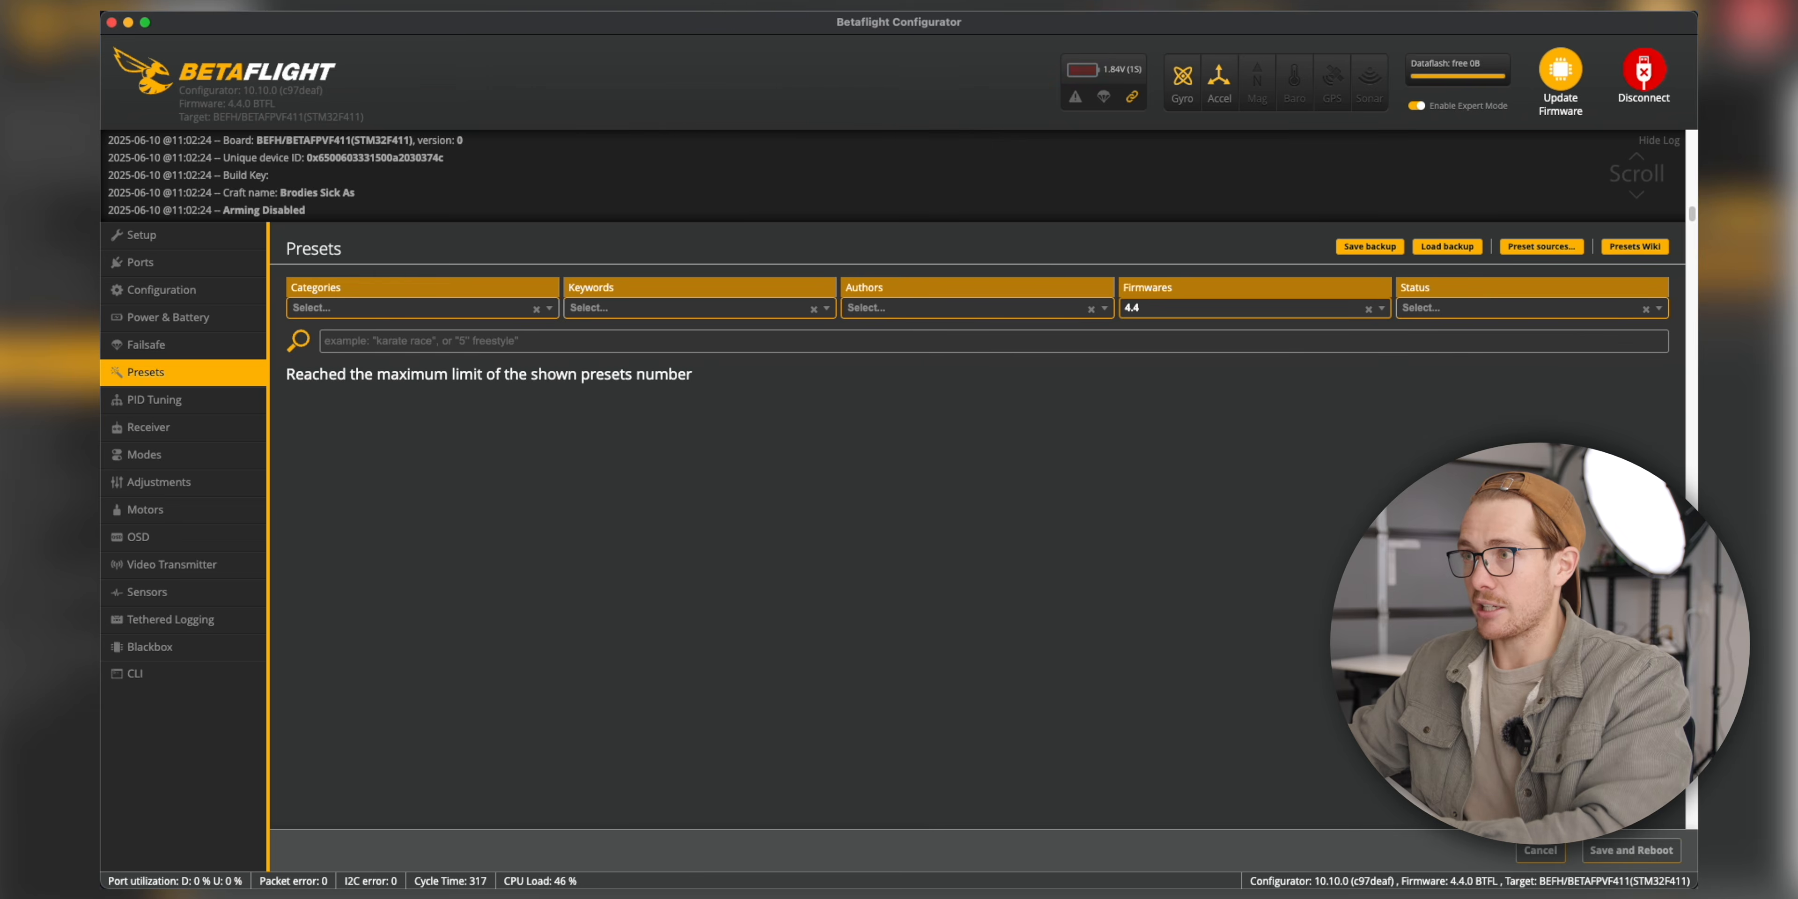